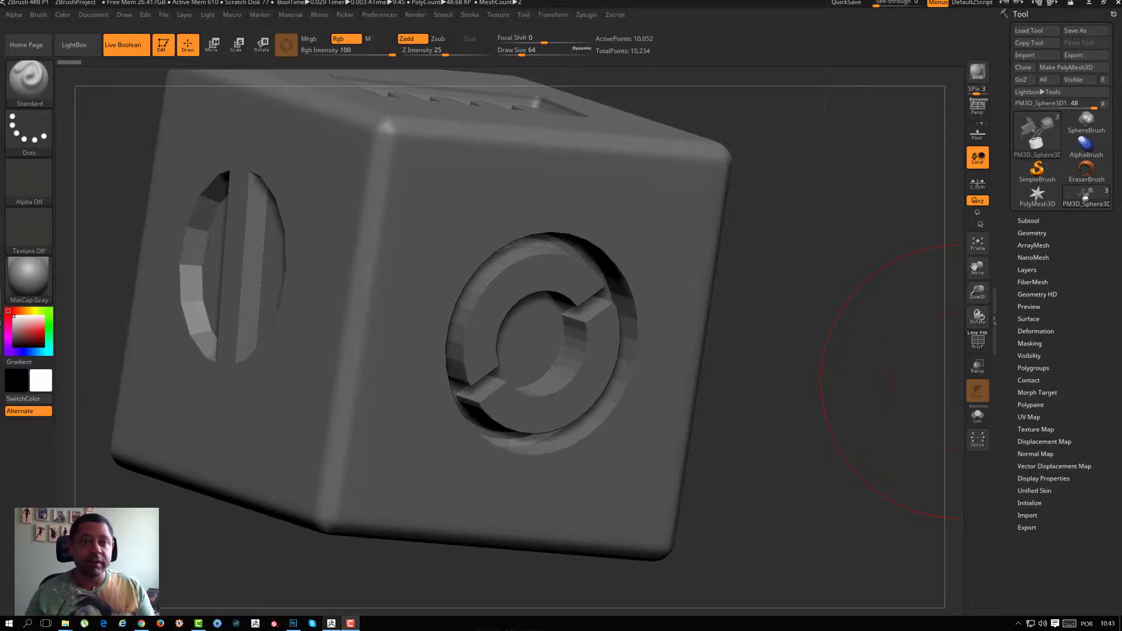
# Orbit the cube and list its subtools, selecting PolyMesh3D_1, then PM3D_Sphere3D1
pyautogui.moveTo(821, 295); pyautogui.dragTo(1049, 224)
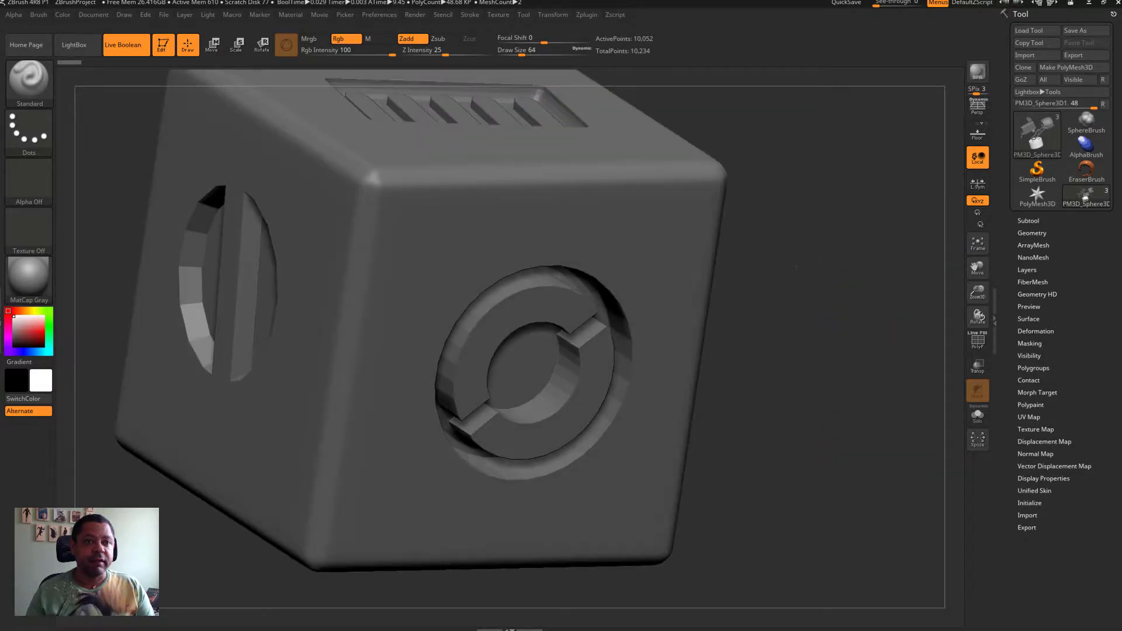
pyautogui.click(1029, 221)
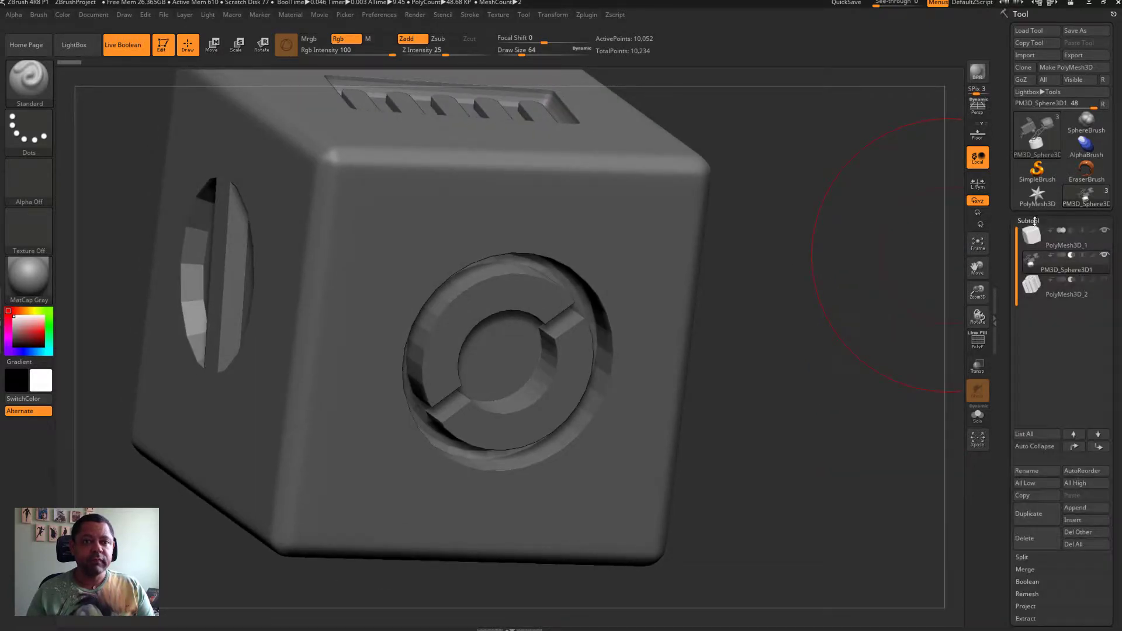
pyautogui.click(1034, 238)
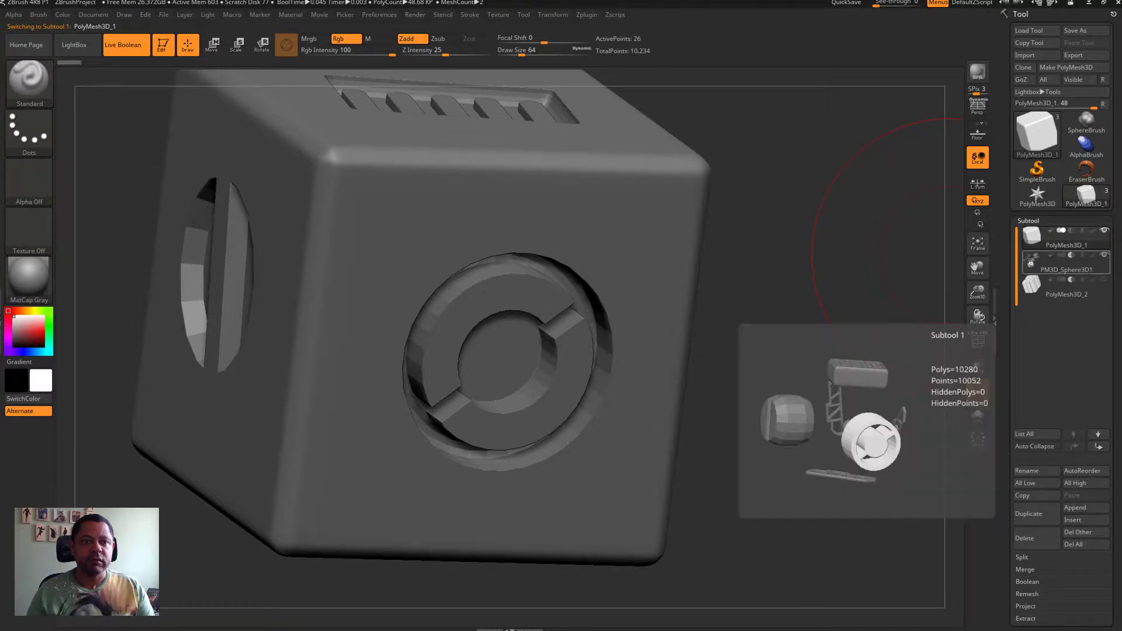
pyautogui.click(1064, 264)
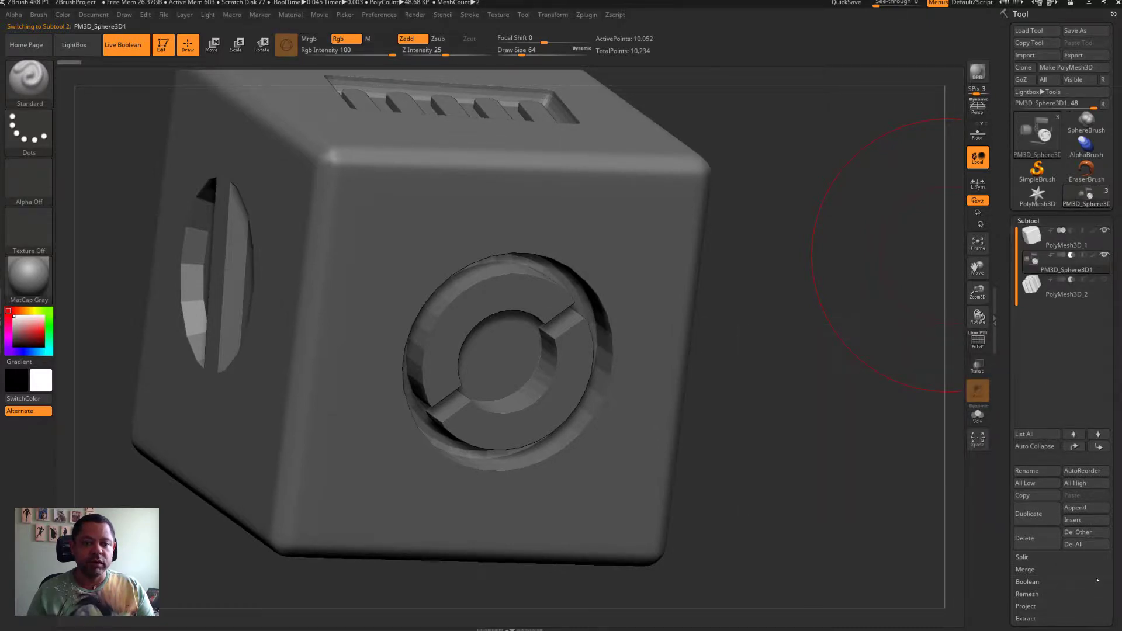
# Bake the live Boolean with Make Boolean Mesh and select the new UMesh_PolyMesh3D_1 tool
pyautogui.scroll(-3, 1028, 515)
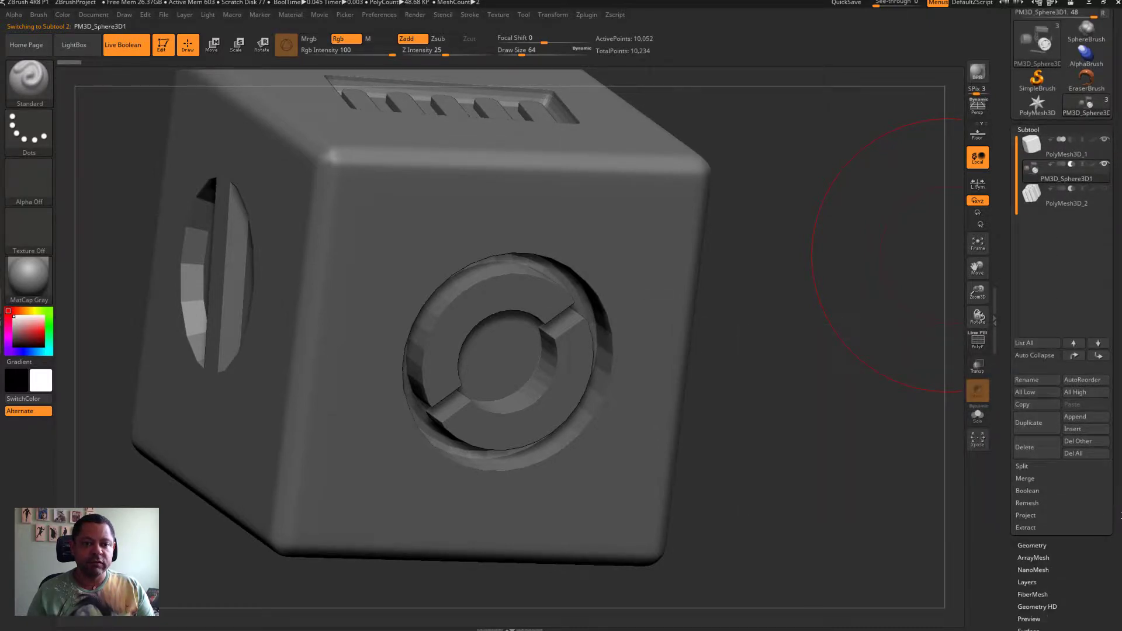
pyautogui.click(1036, 493)
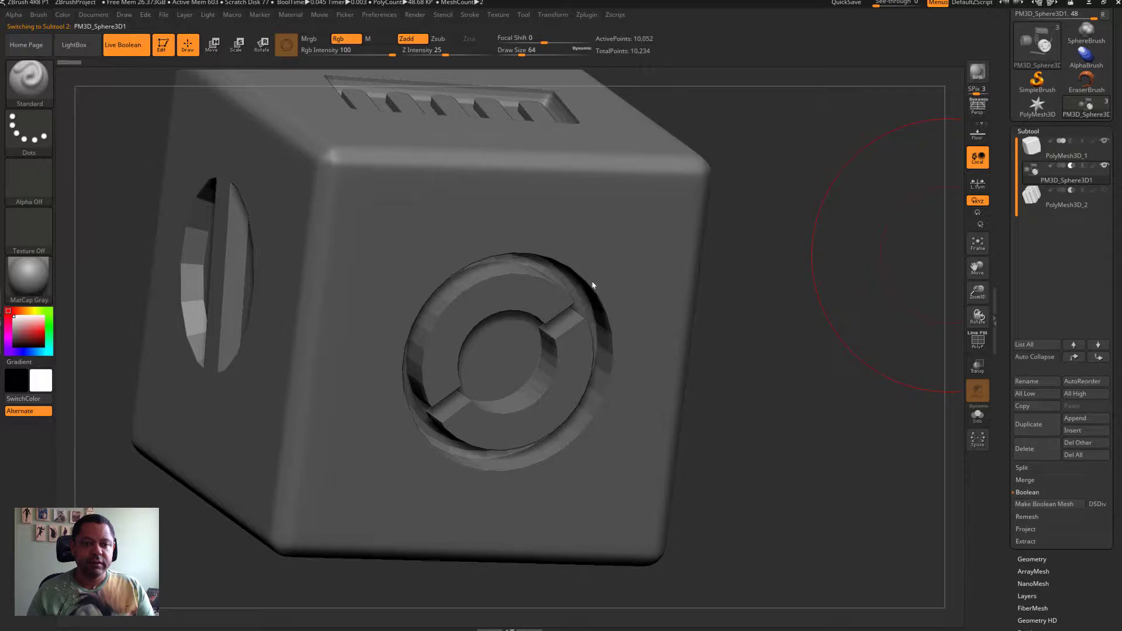
pyautogui.click(1047, 505)
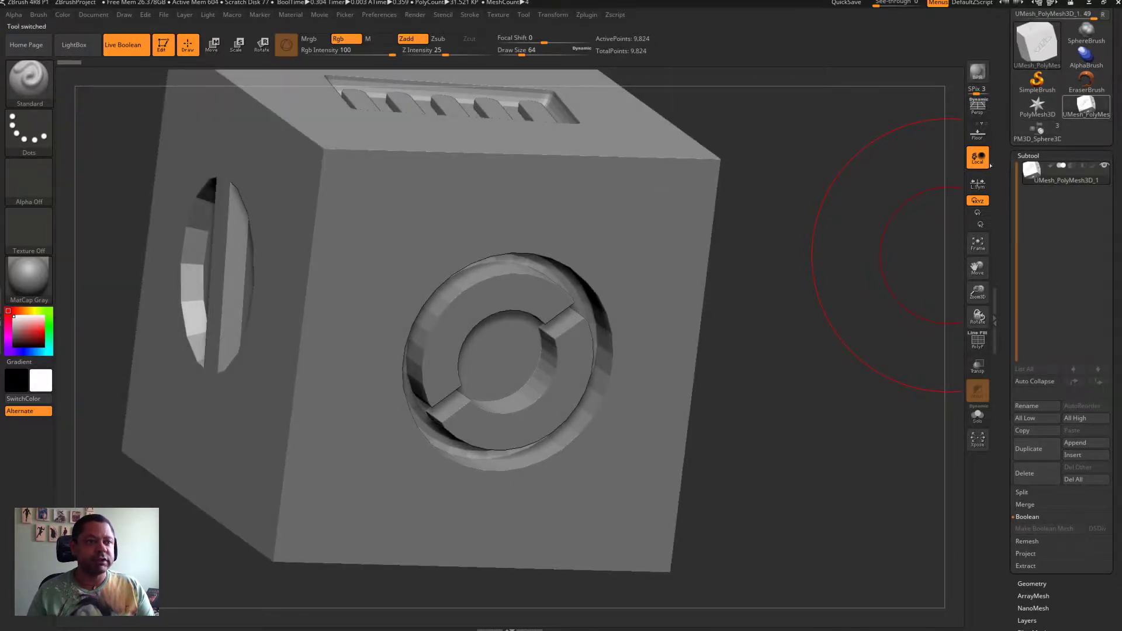
pyautogui.click(1084, 104)
# Expand the Initialize options for the baked UMesh mesh
pyautogui.moveTo(848, 280)
pyautogui.mouseDown()
pyautogui.moveTo(888, 313)
pyautogui.moveTo(893, 334)
pyautogui.mouseUp()
pyautogui.scroll(-3, 1110, 579)
pyautogui.scroll(-2, 1046, 567)
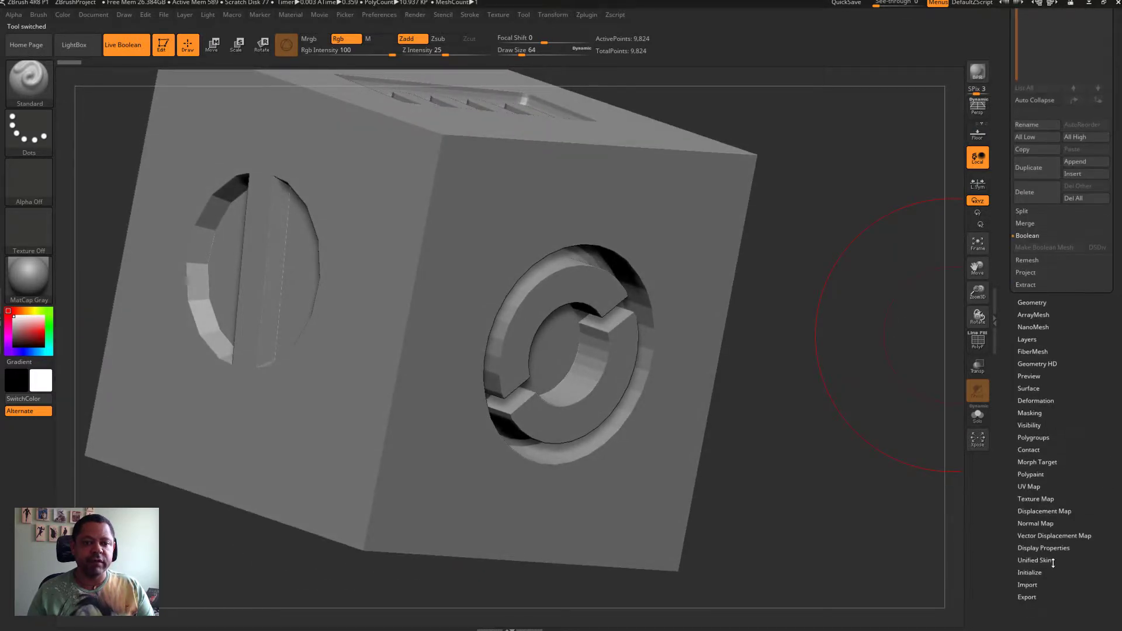
pyautogui.click(1032, 575)
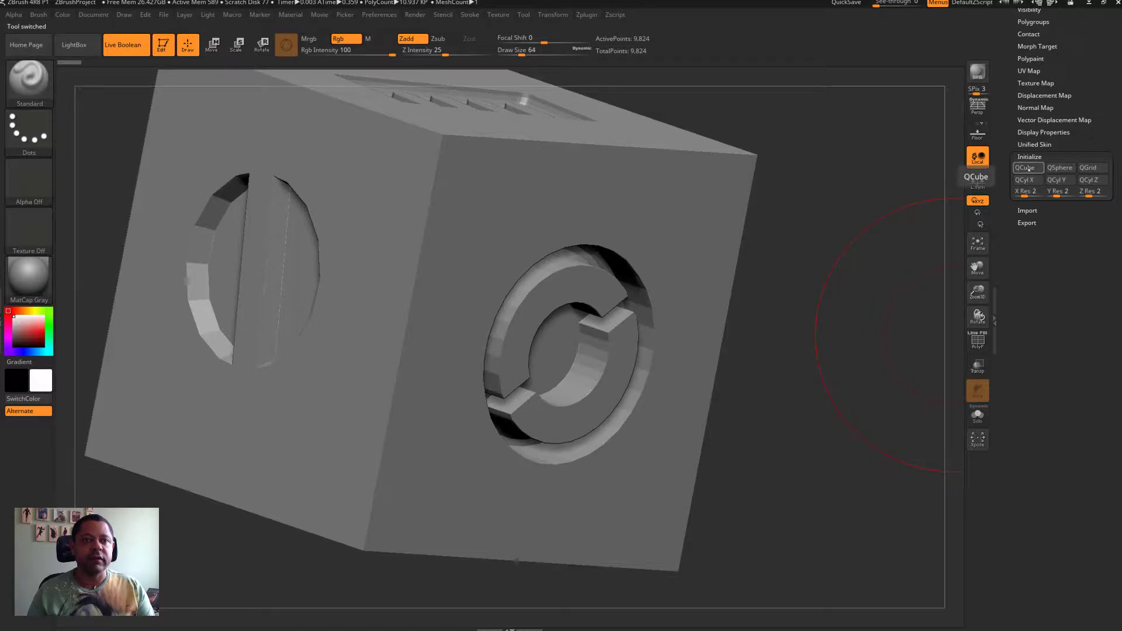
# Reinitialize the baked mesh as a 26-point QCube with PolyF polygroups shown
pyautogui.click(1029, 169)
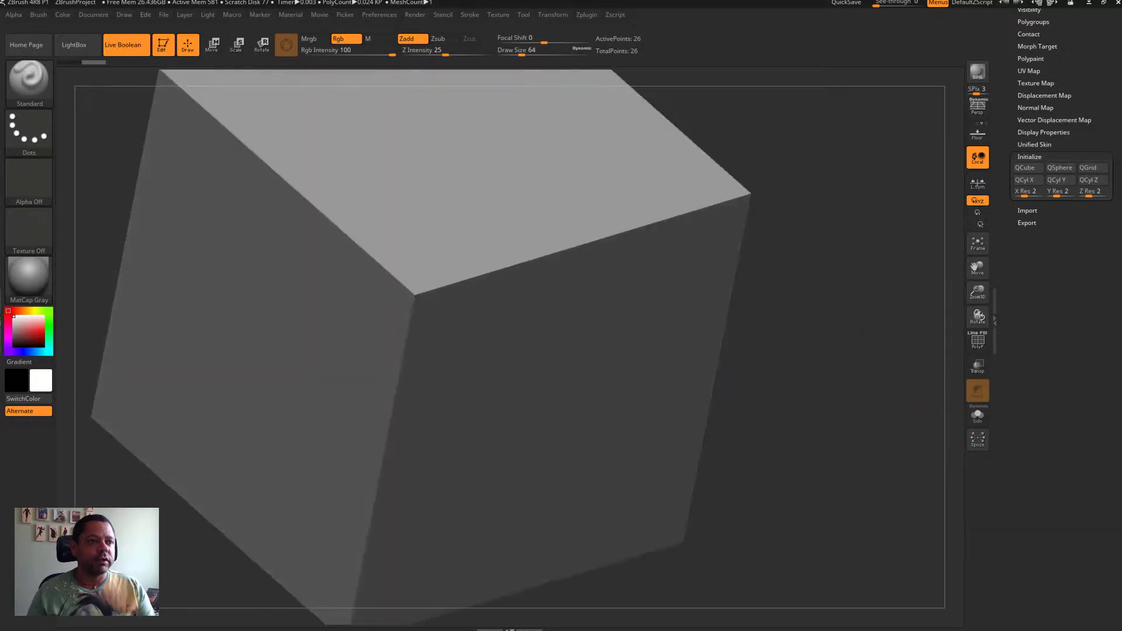
pyautogui.moveTo(845, 369); pyautogui.dragTo(864, 444)
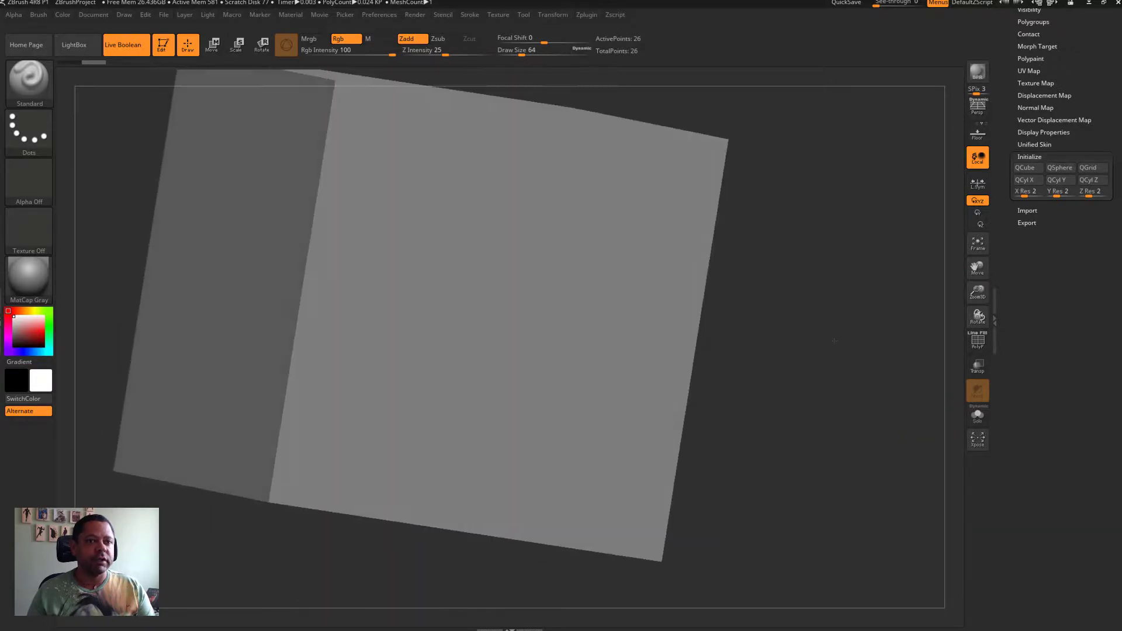
pyautogui.click(964, 344)
pyautogui.moveTo(935, 345); pyautogui.dragTo(873, 344)
pyautogui.press('g')
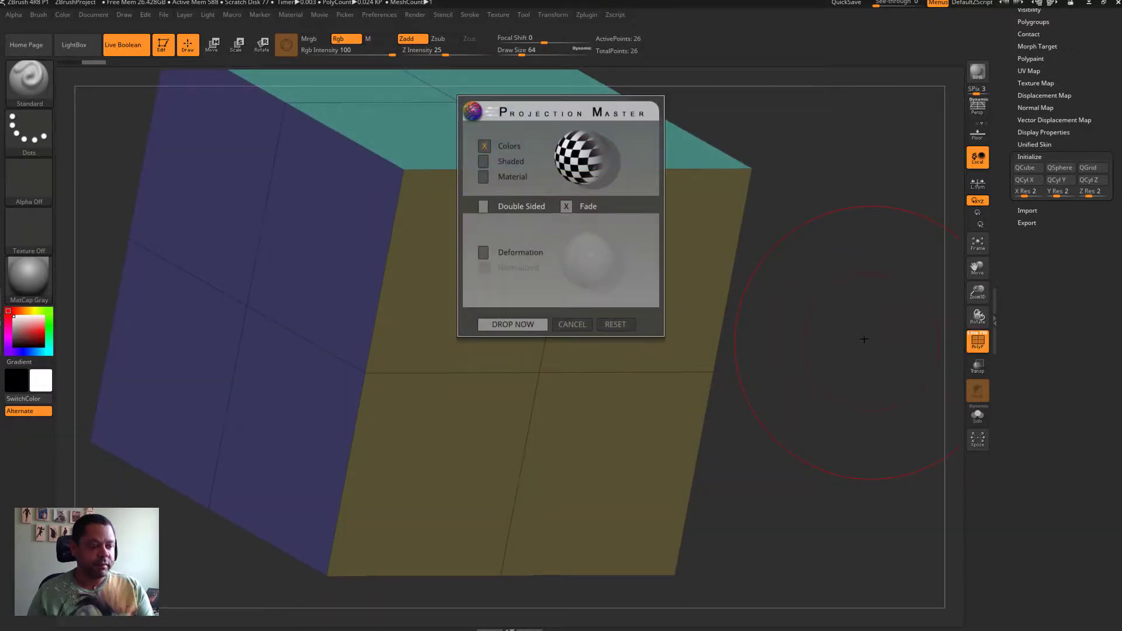
pyautogui.press('Escape')
pyautogui.moveTo(849, 345); pyautogui.dragTo(895, 336)
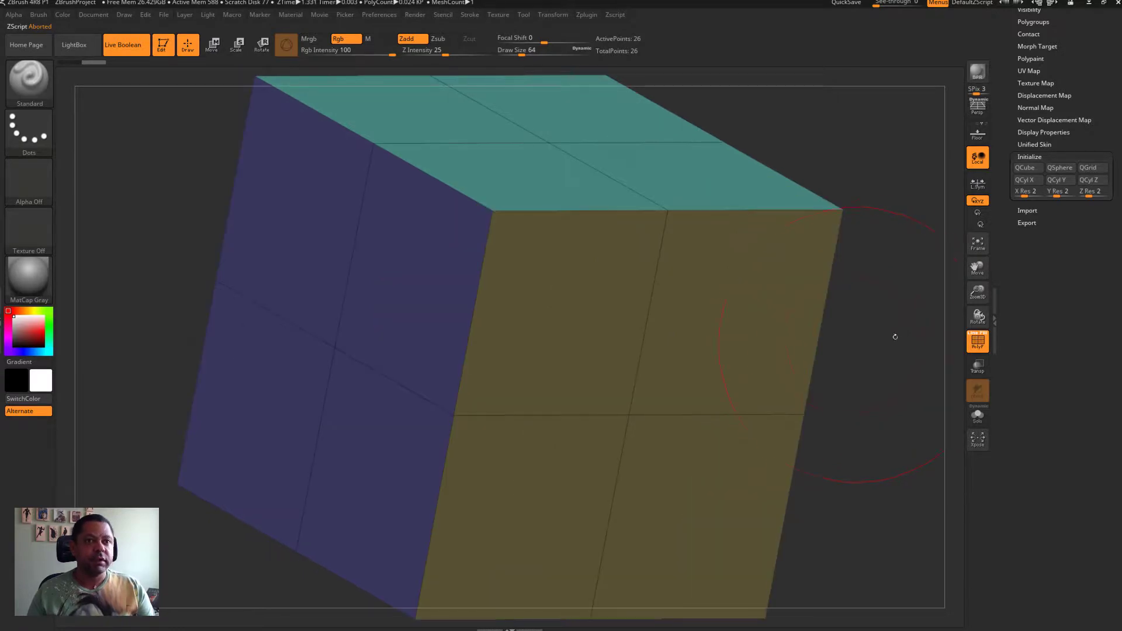
# Bring up the Subtool Insert mesh picker
pyautogui.moveTo(1103, 61); pyautogui.dragTo(1098, 234)
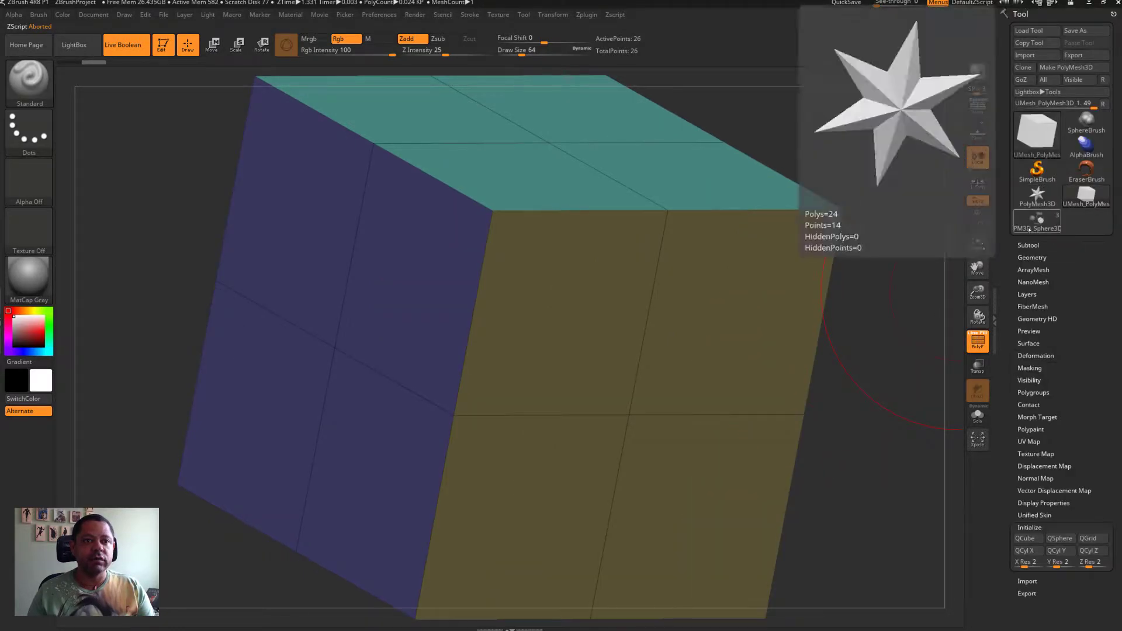
pyautogui.click(1038, 244)
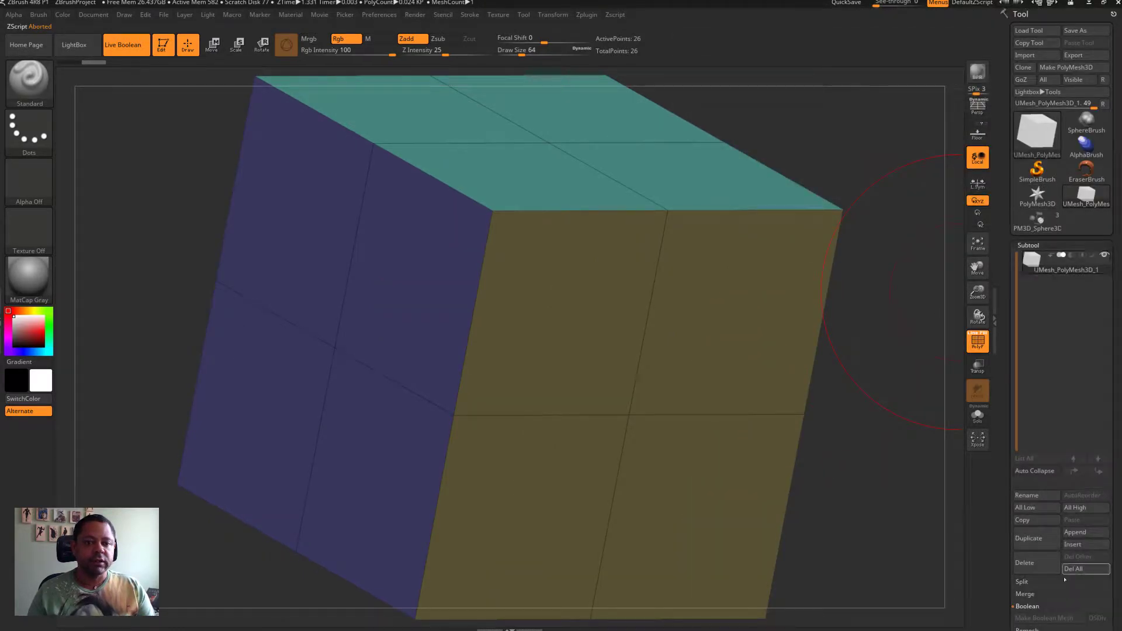
pyautogui.click(1080, 546)
pyautogui.moveTo(732, 465)
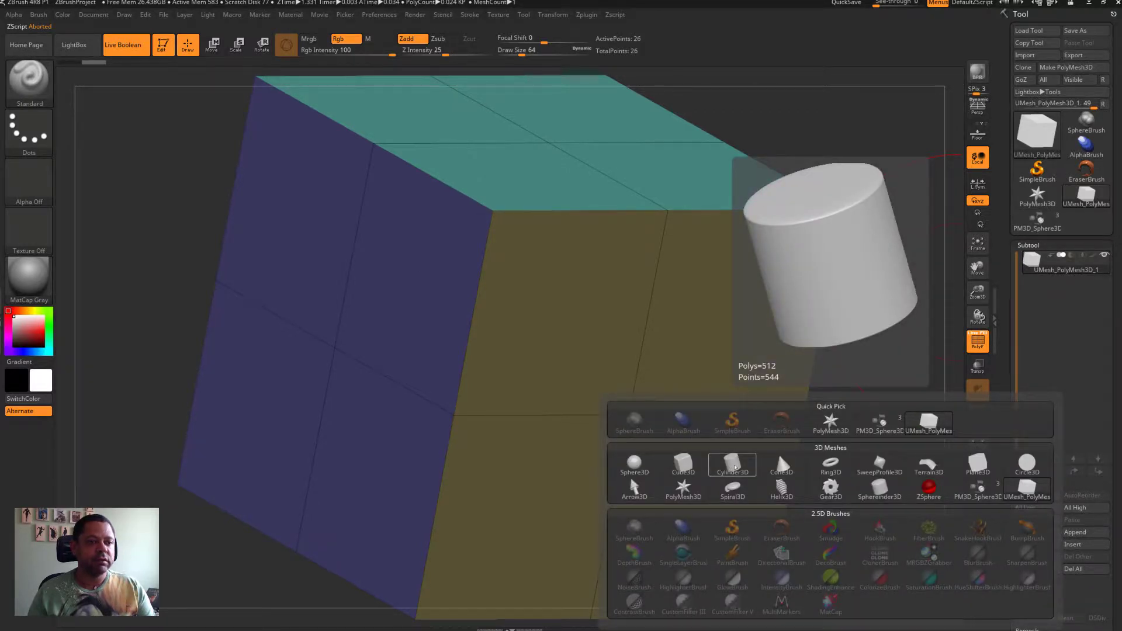
# Insert a Cylinder3D subtool, turn on Transp and Ghost, and turn PolyF off
pyautogui.click(735, 468)
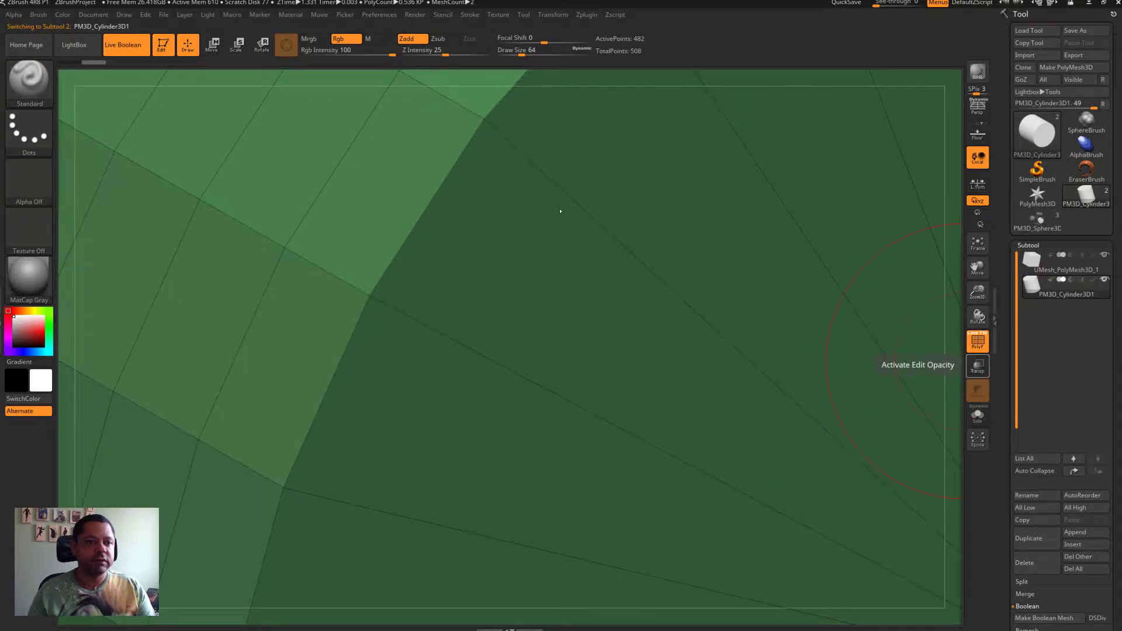
pyautogui.click(978, 366)
pyautogui.press('f')
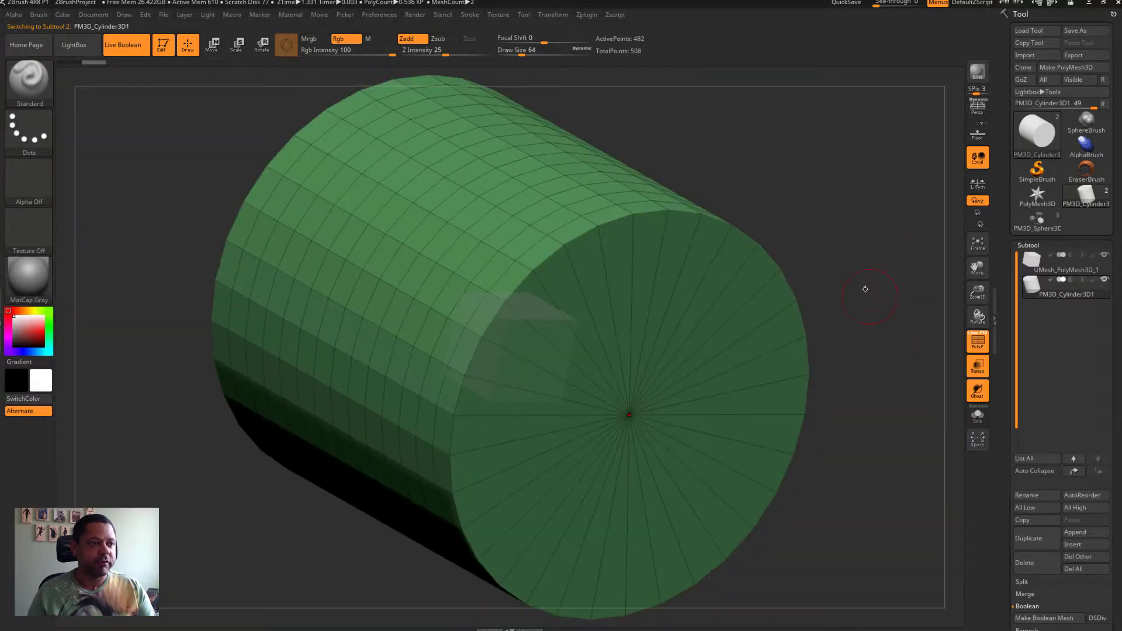
pyautogui.moveTo(865, 289)
pyautogui.mouseDown()
pyautogui.moveTo(867, 279)
pyautogui.moveTo(894, 310)
pyautogui.mouseUp()
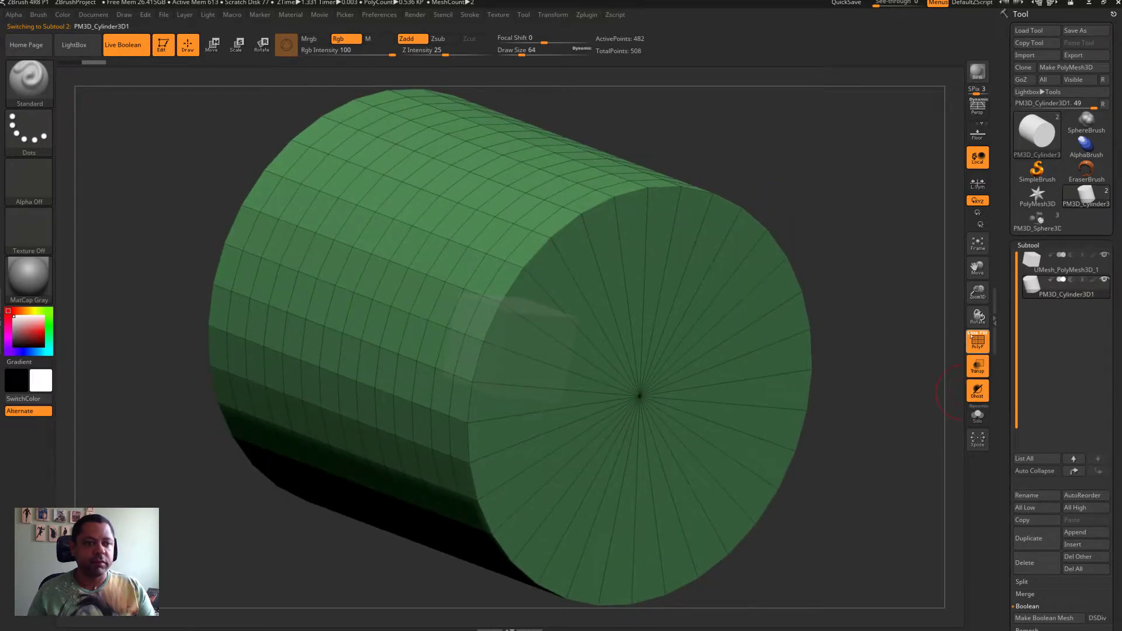
pyautogui.click(973, 338)
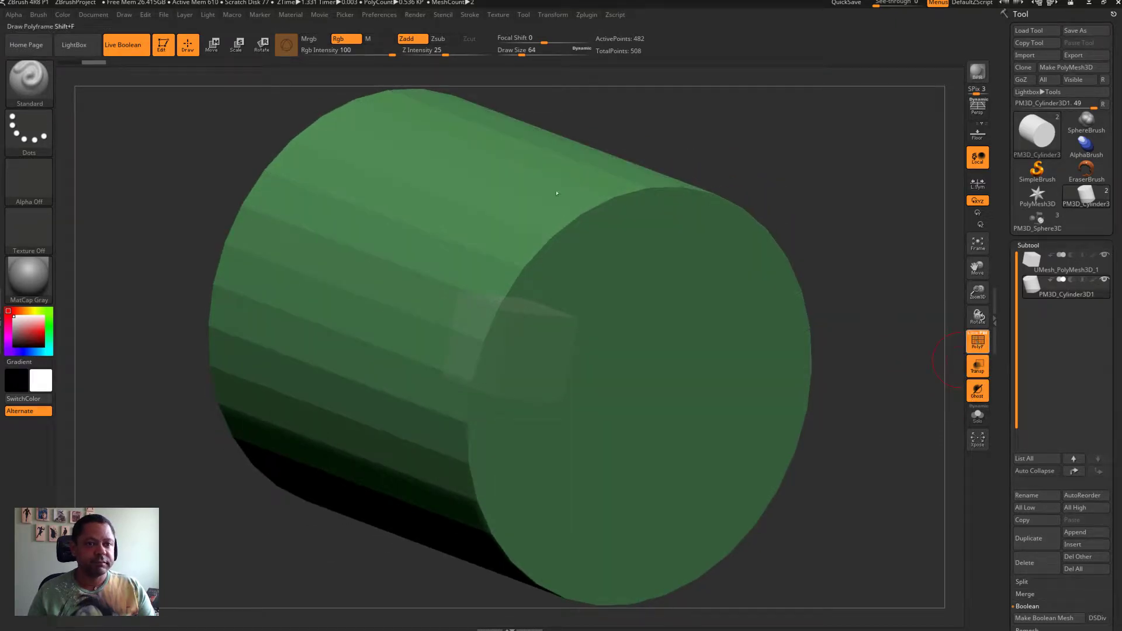
pyautogui.click(975, 339)
pyautogui.moveTo(921, 340)
pyautogui.mouseDown()
pyautogui.moveTo(910, 341)
pyautogui.moveTo(947, 362)
pyautogui.mouseUp()
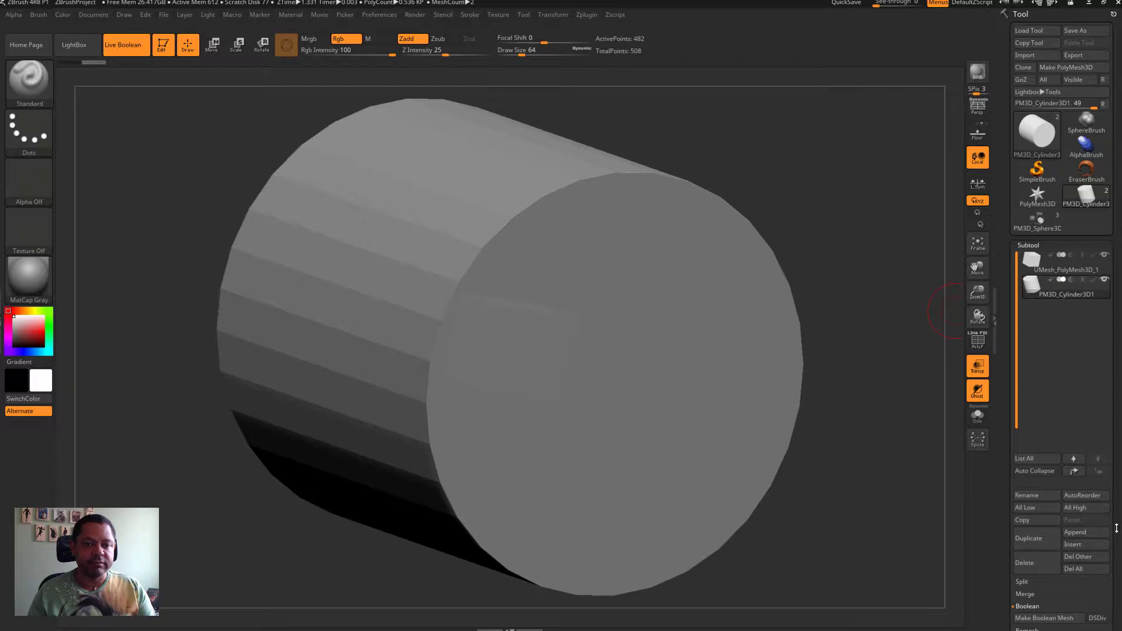
# Select the UMesh_PolyMesh3D_1 cube subtool and apply Deformation > Mirror to it
pyautogui.scroll(-5, 1115, 528)
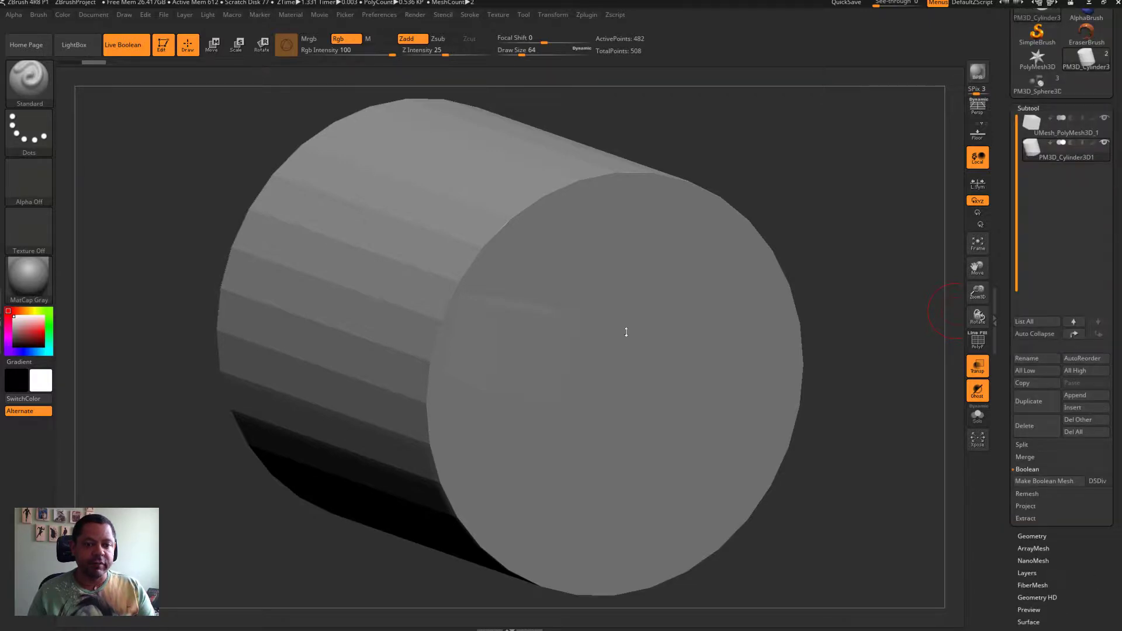
pyautogui.scroll(-4, 1086, 518)
pyautogui.click(1035, 519)
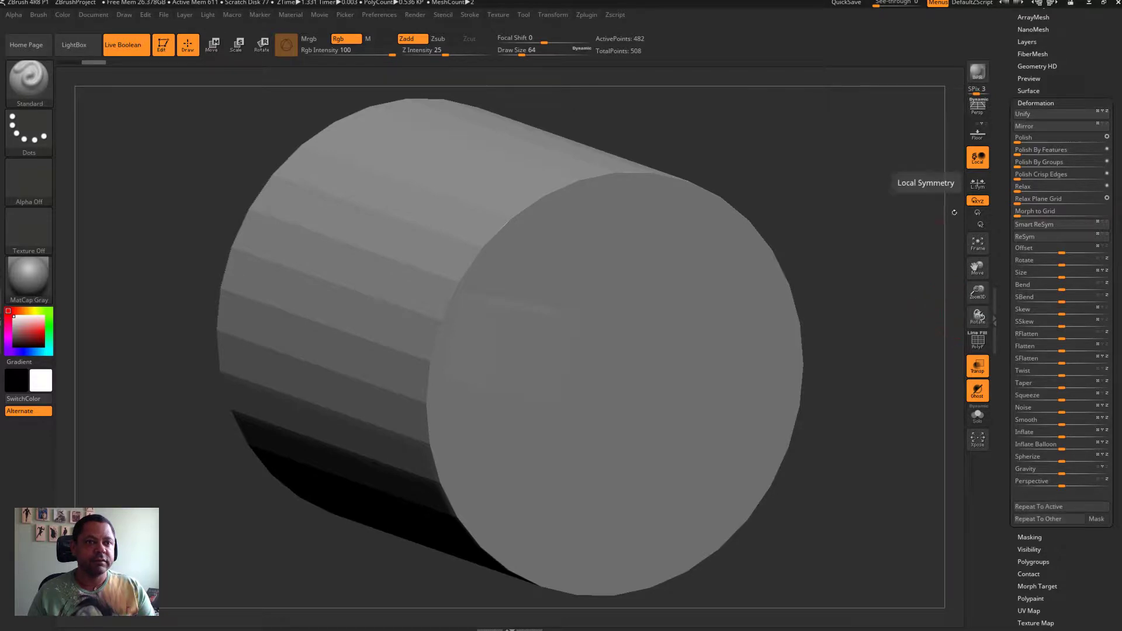
pyautogui.moveTo(1073, 83); pyautogui.dragTo(1032, 245)
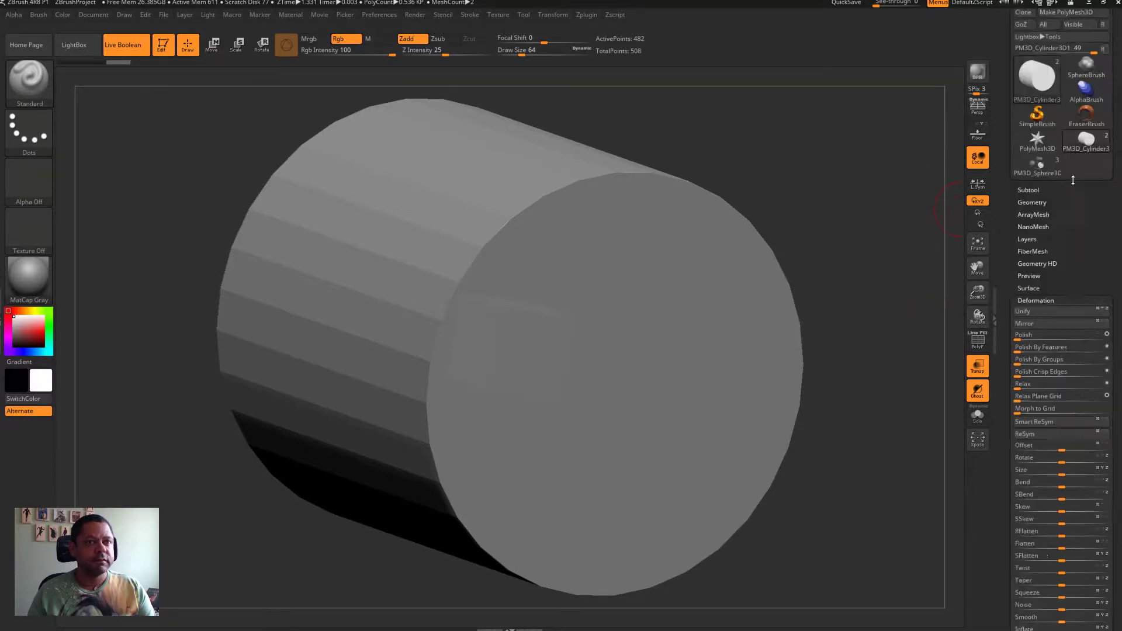
pyautogui.click(1046, 263)
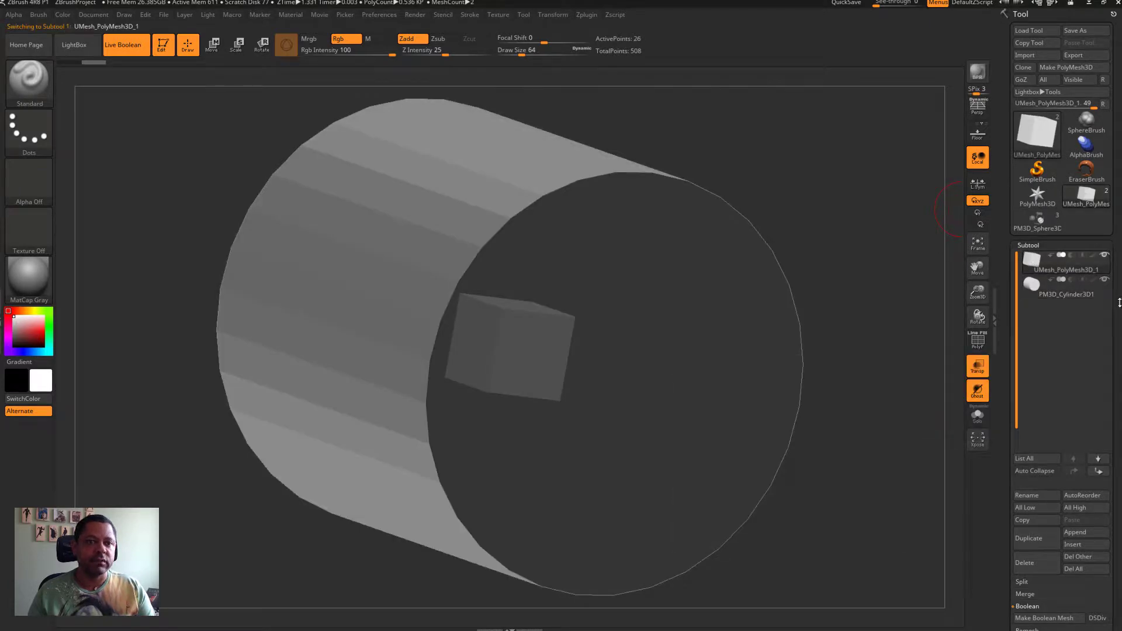
pyautogui.moveTo(1121, 304); pyautogui.dragTo(641, 112)
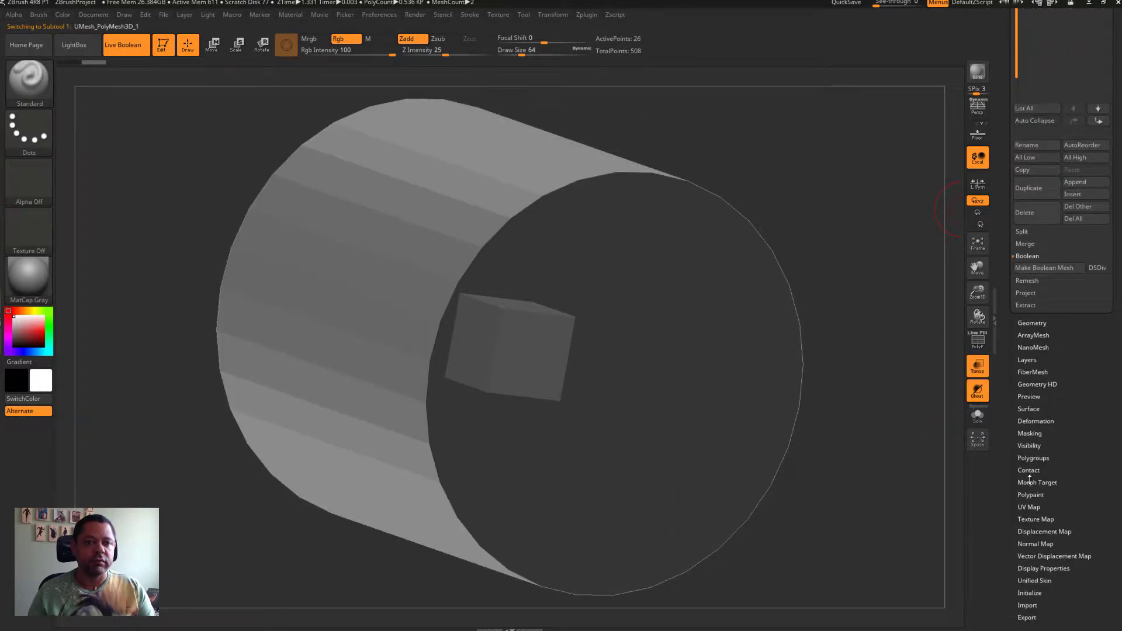
pyautogui.click(1027, 420)
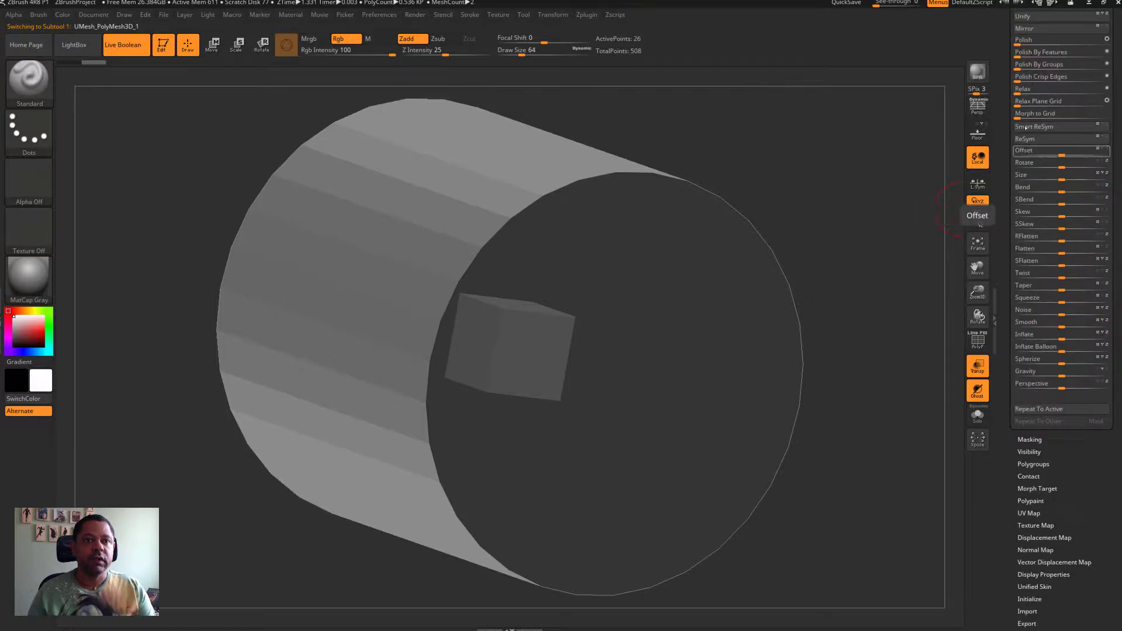
pyautogui.click(1024, 28)
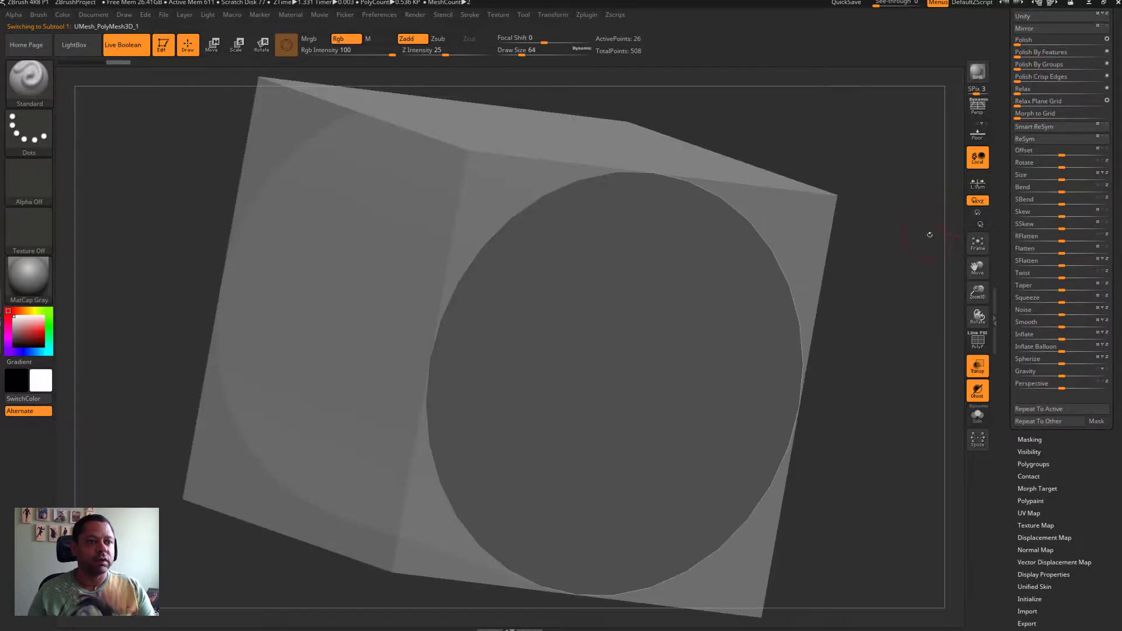
# Make the scene opaque and bring up the Transpose gizmo, undoing an accidental cube scale
pyautogui.moveTo(893, 283)
pyautogui.mouseDown()
pyautogui.moveTo(904, 260)
pyautogui.moveTo(903, 274)
pyautogui.mouseUp()
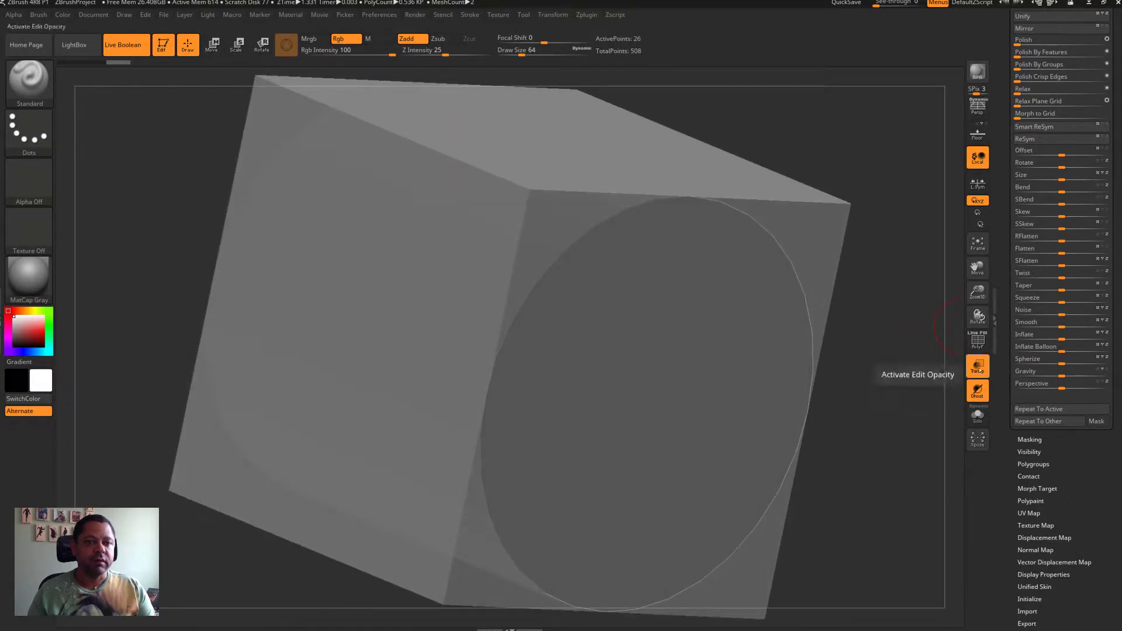
pyautogui.click(977, 365)
pyautogui.moveTo(896, 370); pyautogui.dragTo(900, 390)
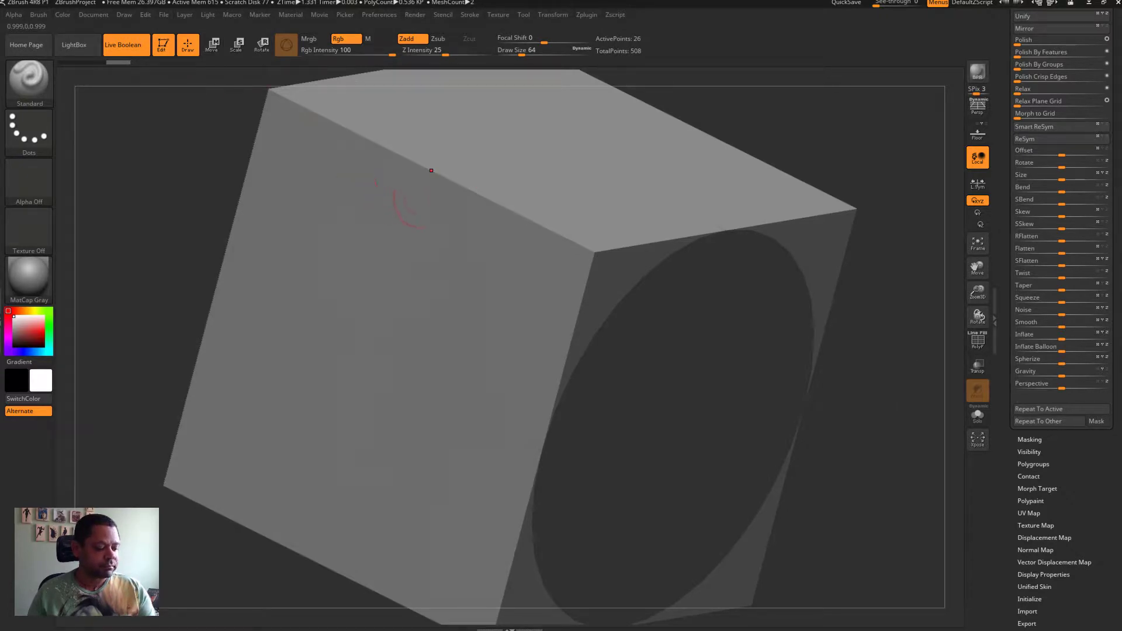
pyautogui.press('w')
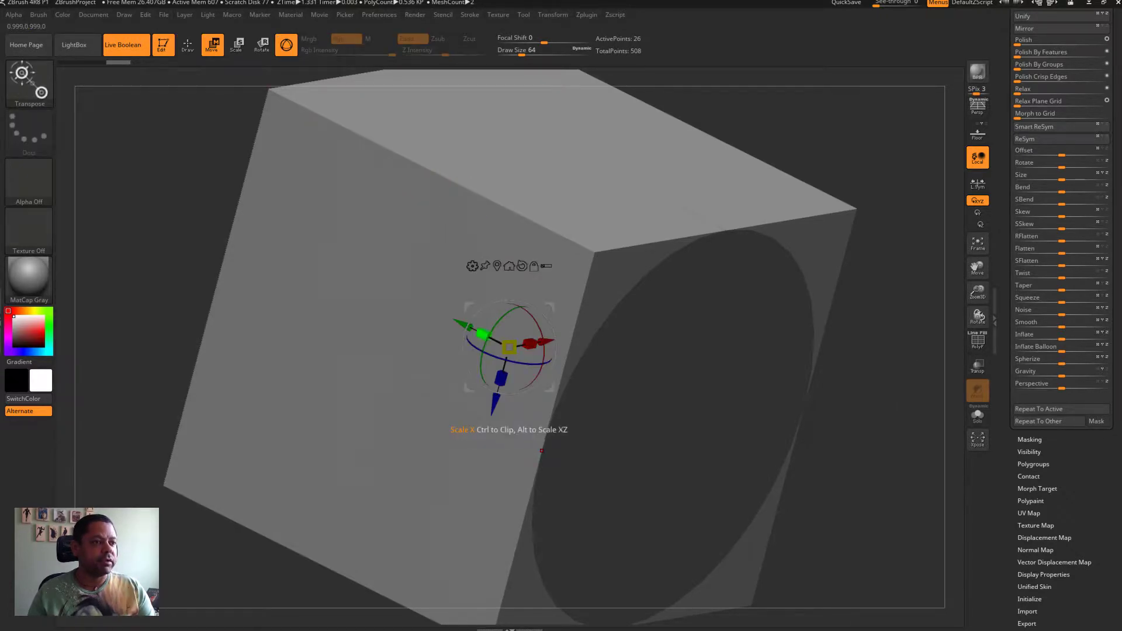
pyautogui.moveTo(378, 369); pyautogui.dragTo(468, 328)
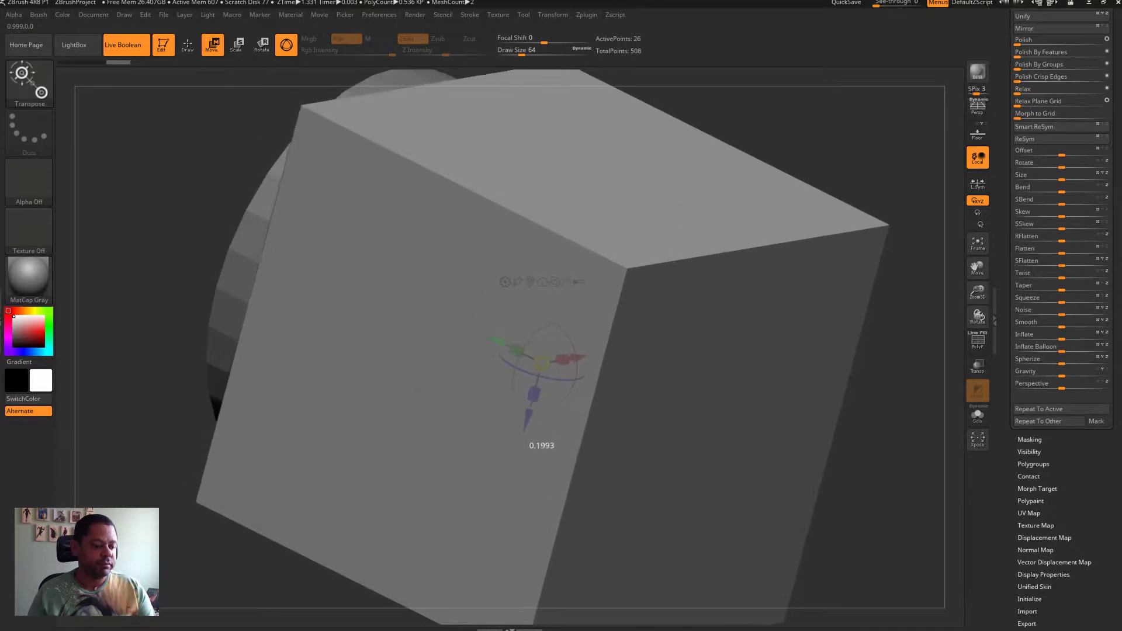
pyautogui.hotkey('ctrl', 'z')
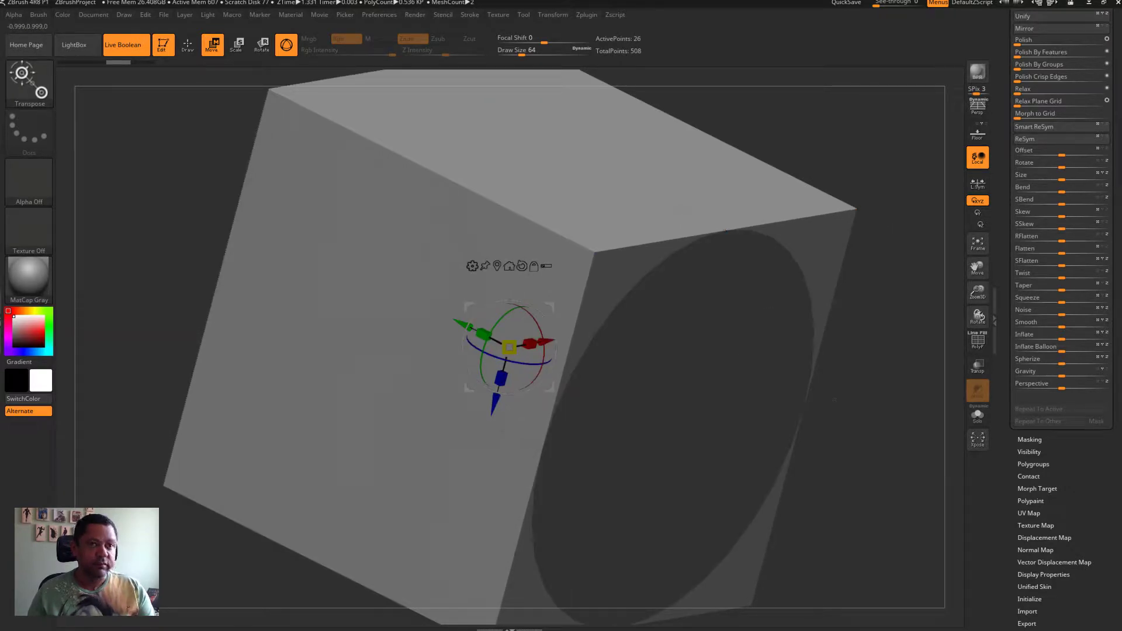
# Select the PM3D_Cylinder3D1 subtool and scale it down with the gizmo
pyautogui.scroll(5, 1079, 172)
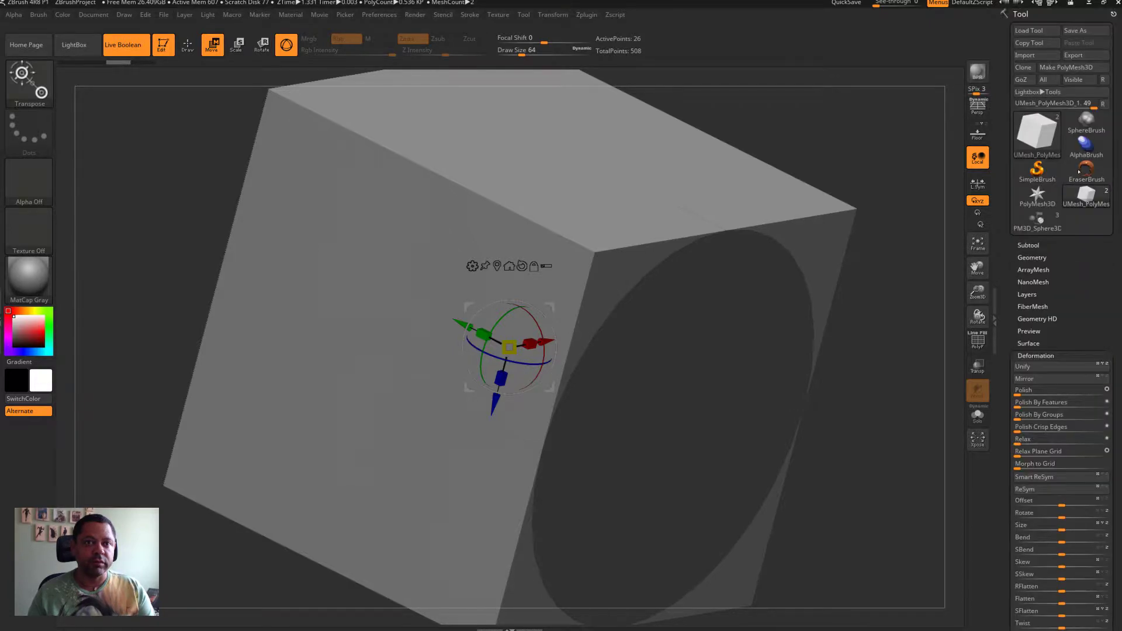
pyautogui.click(1033, 246)
pyautogui.click(1067, 286)
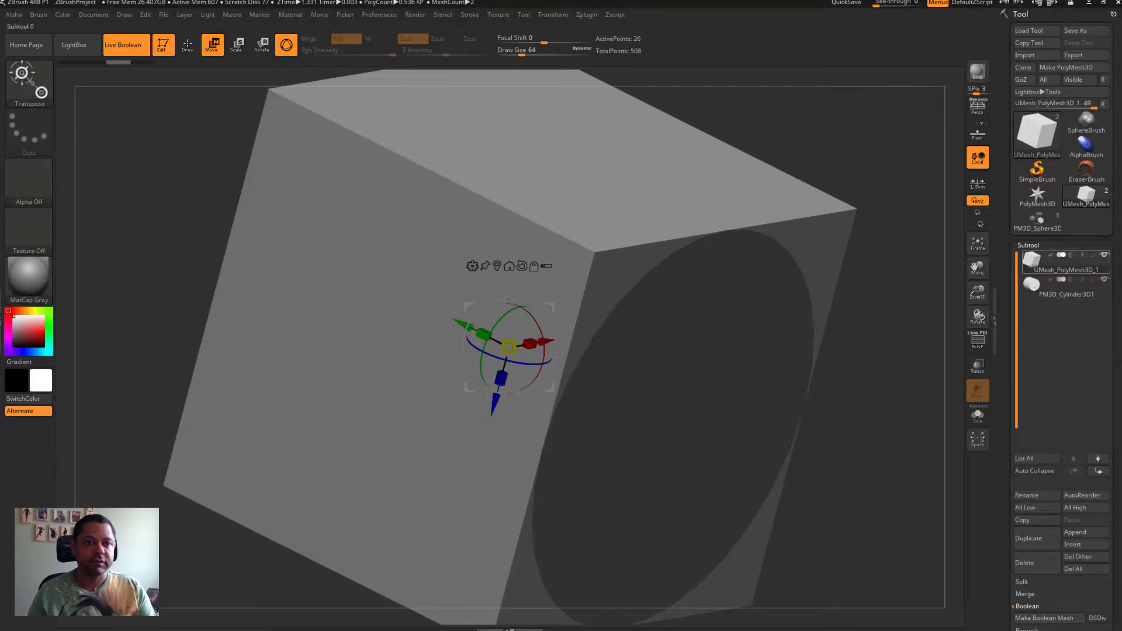
pyautogui.keyDown('alt'); pyautogui.moveTo(533, 266); pyautogui.dragTo(455, 181, button='right'); pyautogui.keyUp('alt')
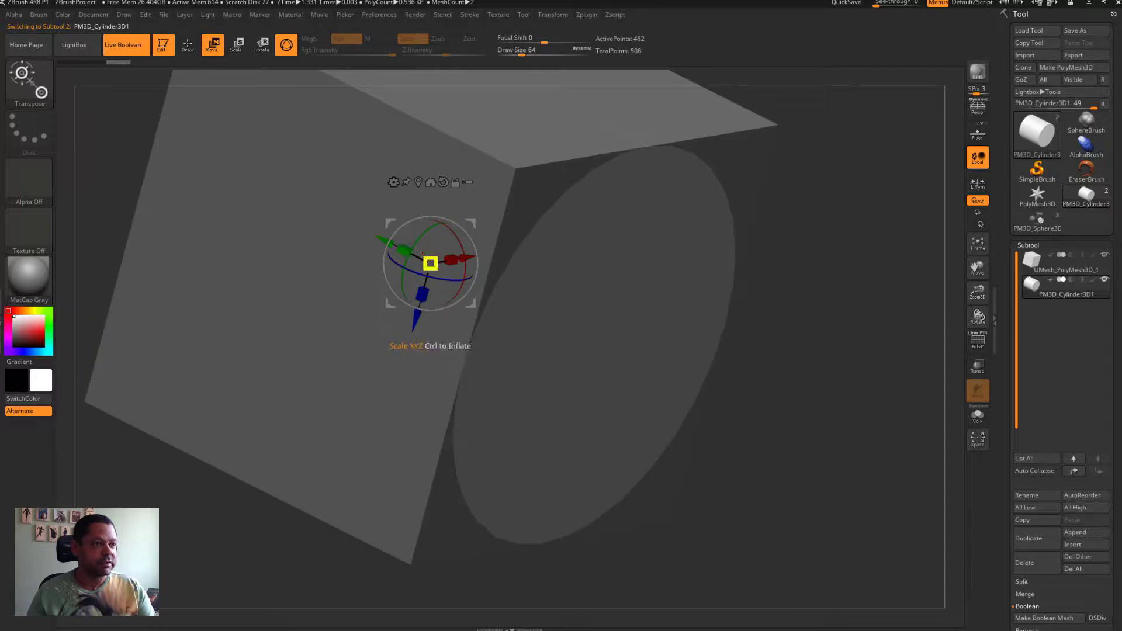
pyautogui.moveTo(430, 263); pyautogui.dragTo(446, 347)
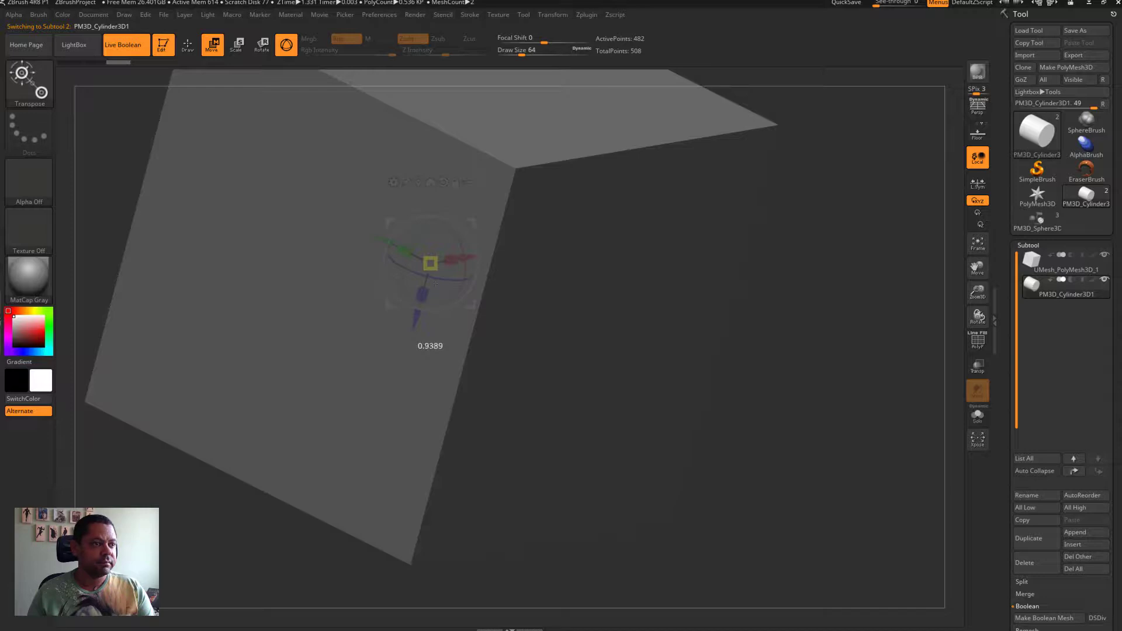
pyautogui.moveTo(436, 283); pyautogui.dragTo(436, 283)
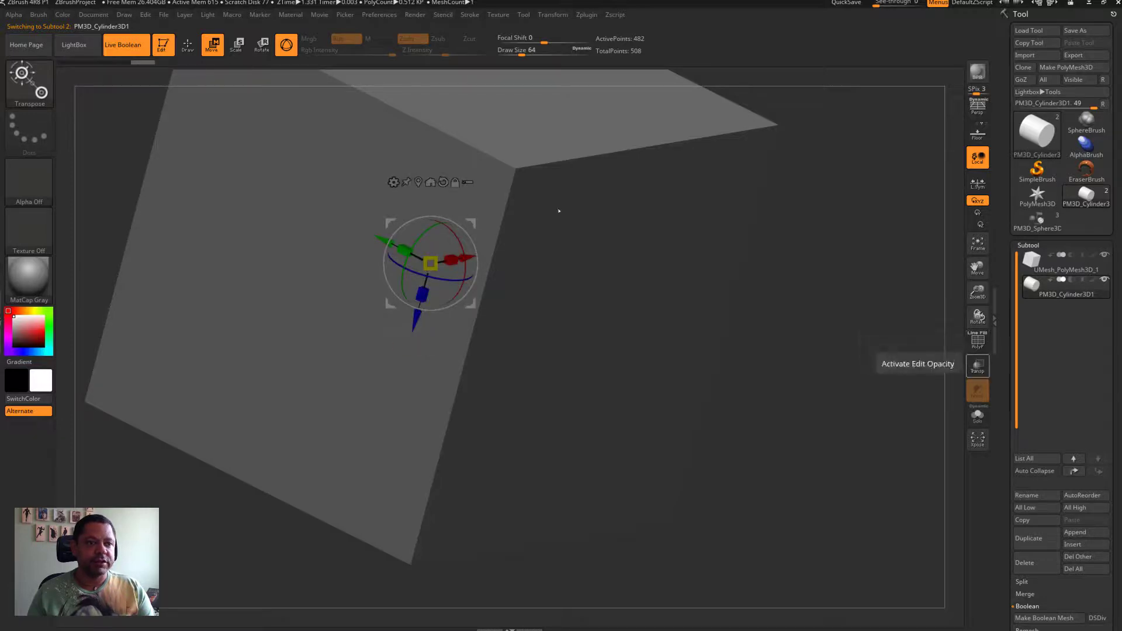
# With Transp on, shrink the cylinder further, slide it through the cube, and set Subtract
pyautogui.click(977, 365)
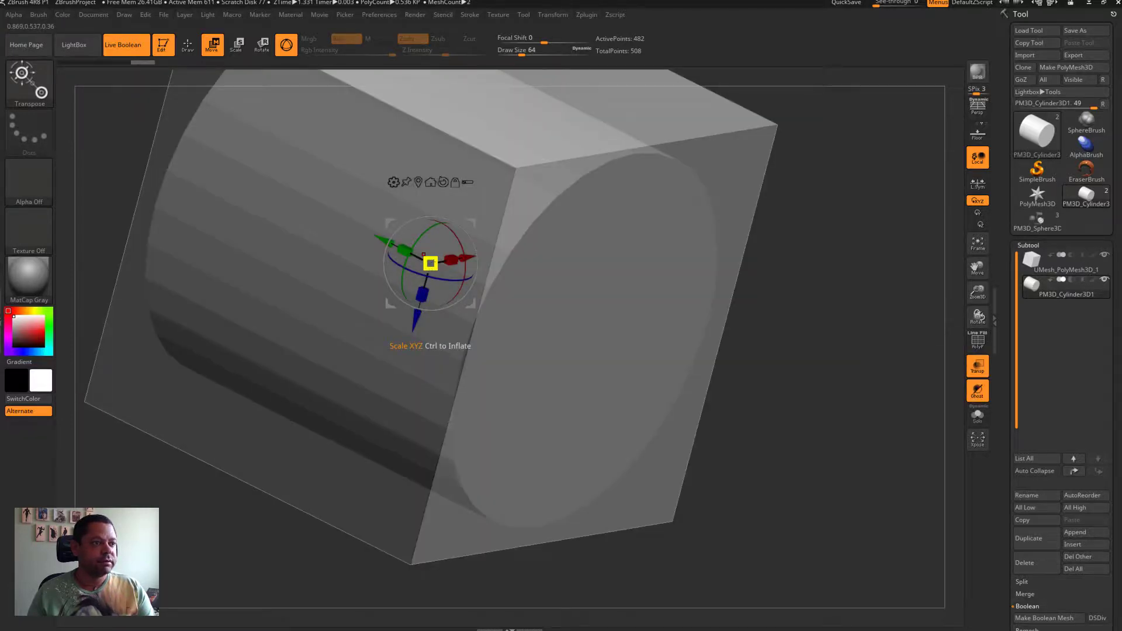
pyautogui.moveTo(430, 263)
pyautogui.mouseDown()
pyautogui.moveTo(387, 241)
pyautogui.moveTo(482, 284)
pyautogui.mouseUp()
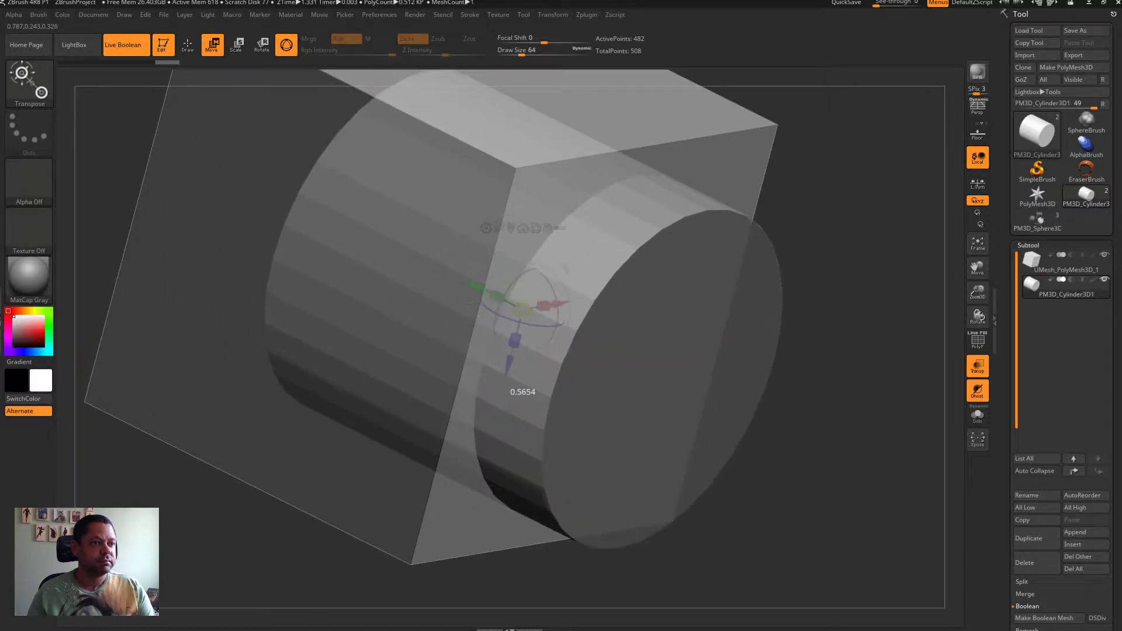
pyautogui.moveTo(529, 312); pyautogui.dragTo(517, 325)
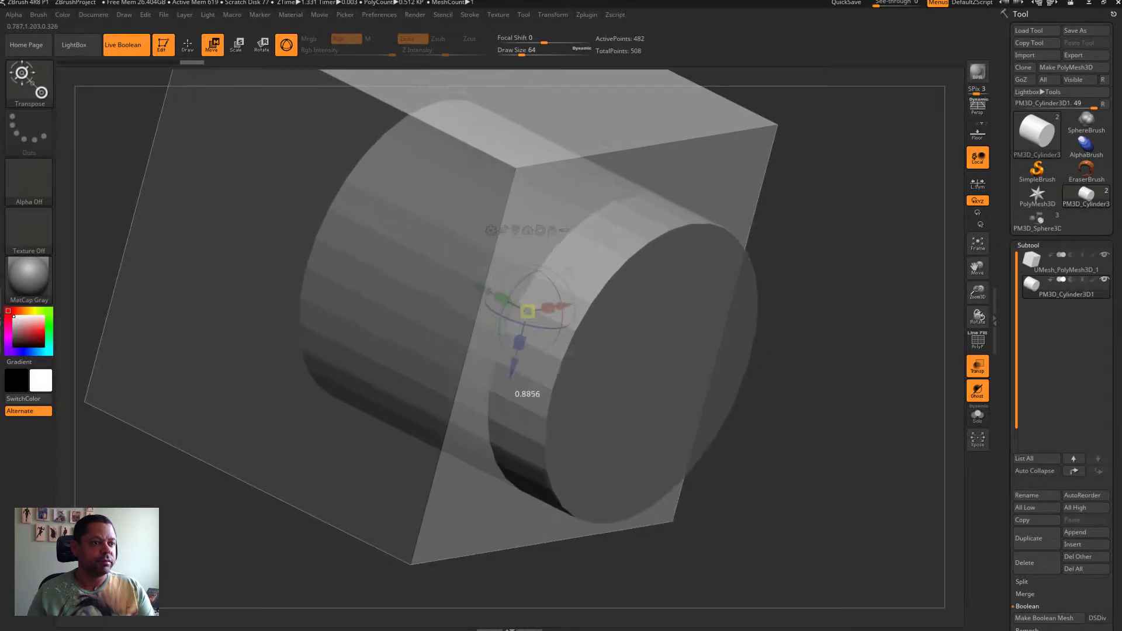
pyautogui.moveTo(486, 288); pyautogui.dragTo(514, 301)
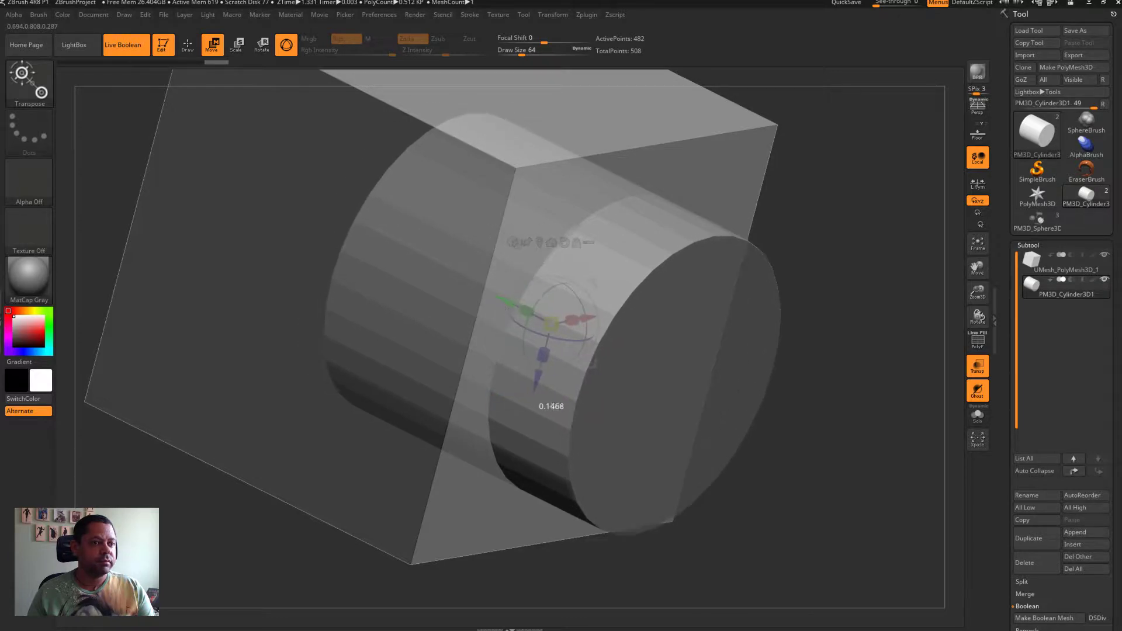
pyautogui.moveTo(1064, 286)
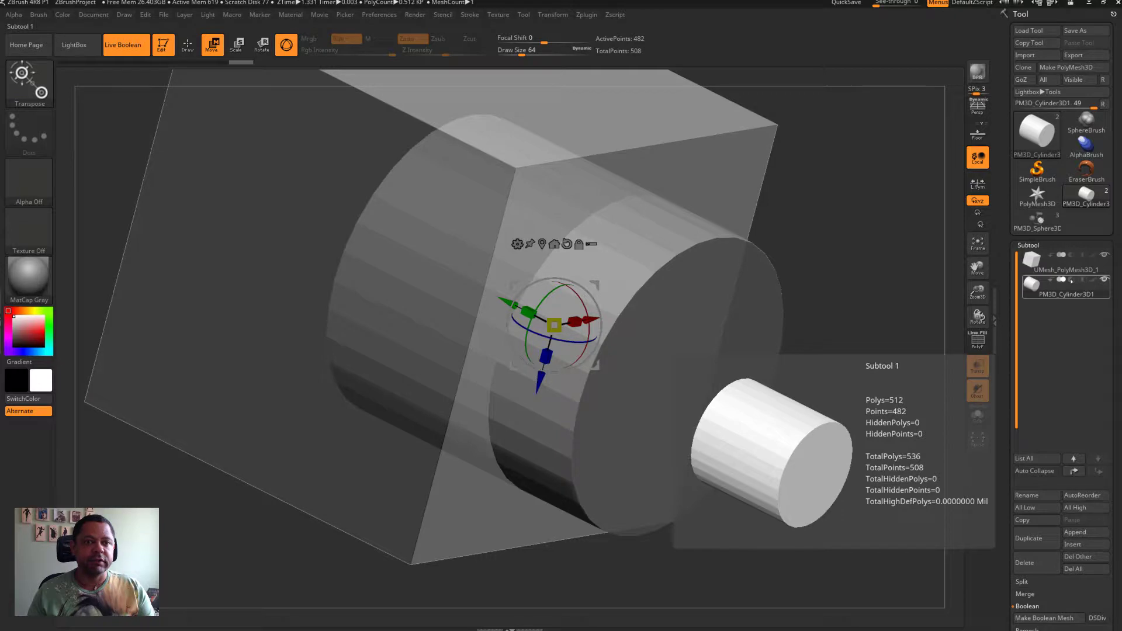
pyautogui.click(1072, 281)
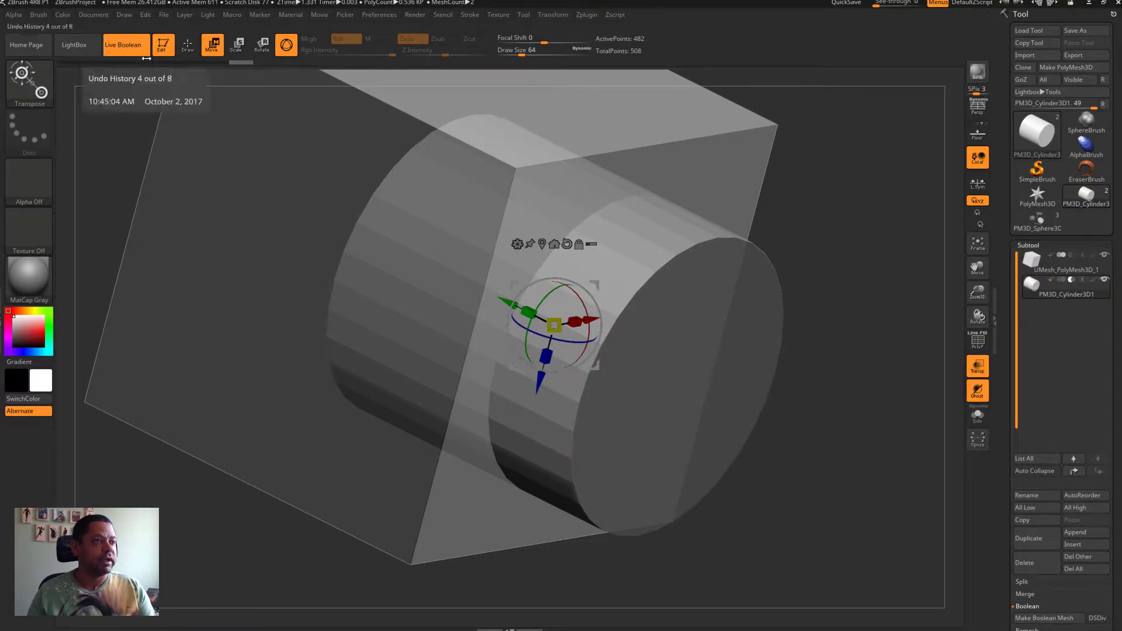
# Turn off Transp to view the round hole and slide the cutter along its axis
pyautogui.click(978, 365)
pyautogui.moveTo(608, 346); pyautogui.dragTo(608, 345)
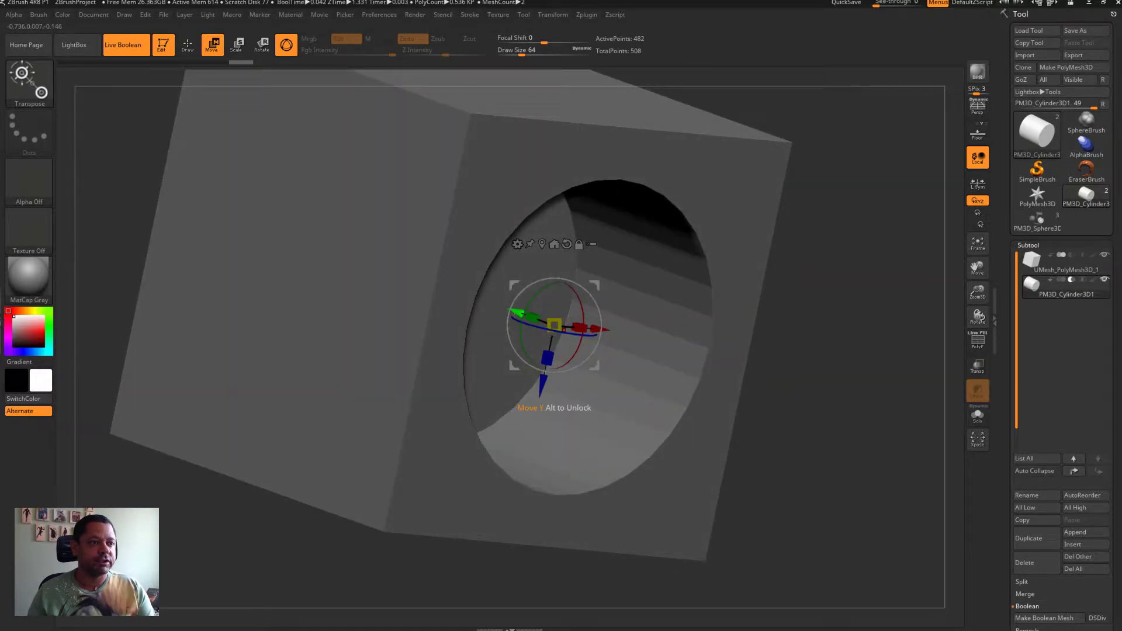
pyautogui.moveTo(515, 313)
pyautogui.mouseDown()
pyautogui.moveTo(847, 384)
pyautogui.moveTo(894, 363)
pyautogui.mouseUp()
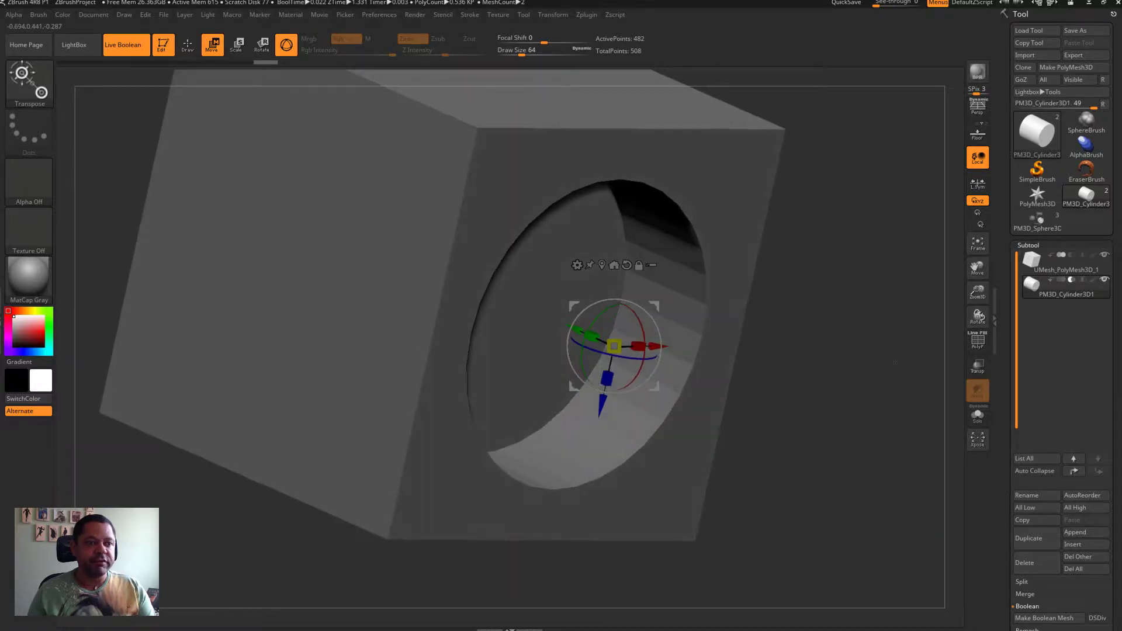
pyautogui.moveTo(1115, 477); pyautogui.dragTo(1115, 345)
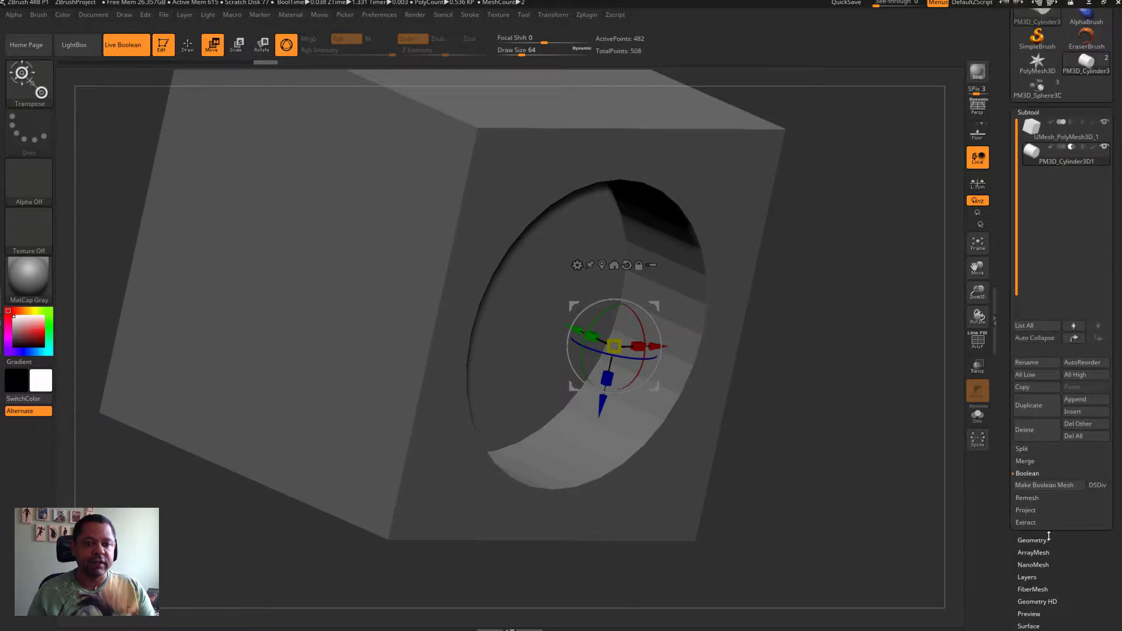
# Turn on Dynamic subdivision for the cylinder in Tool > Geometry
pyautogui.click(1034, 541)
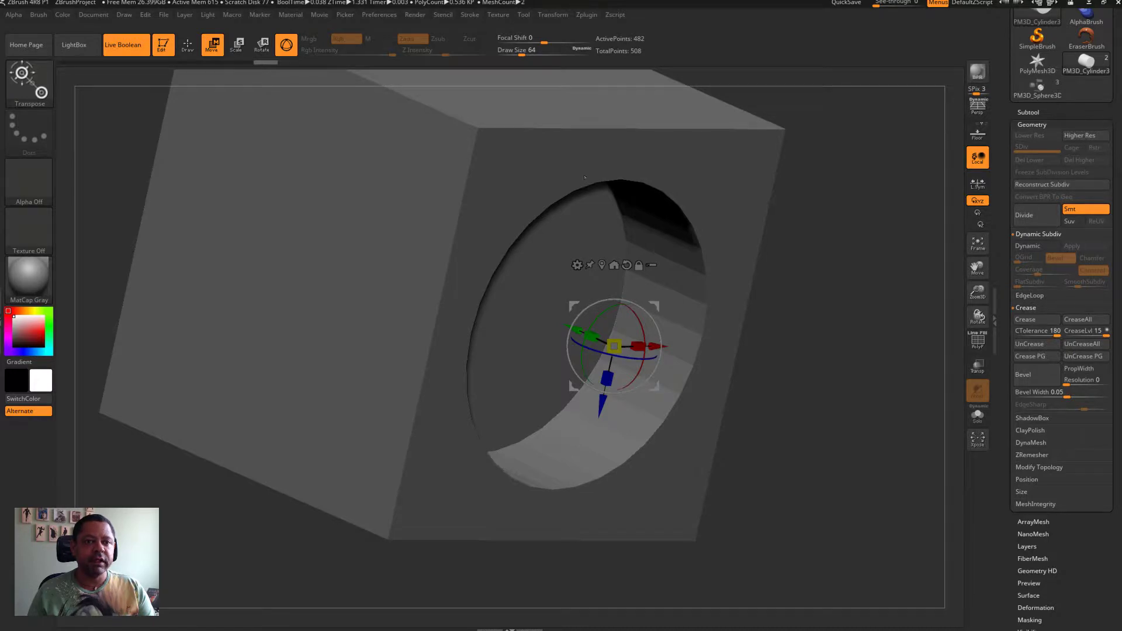
pyautogui.click(1024, 308)
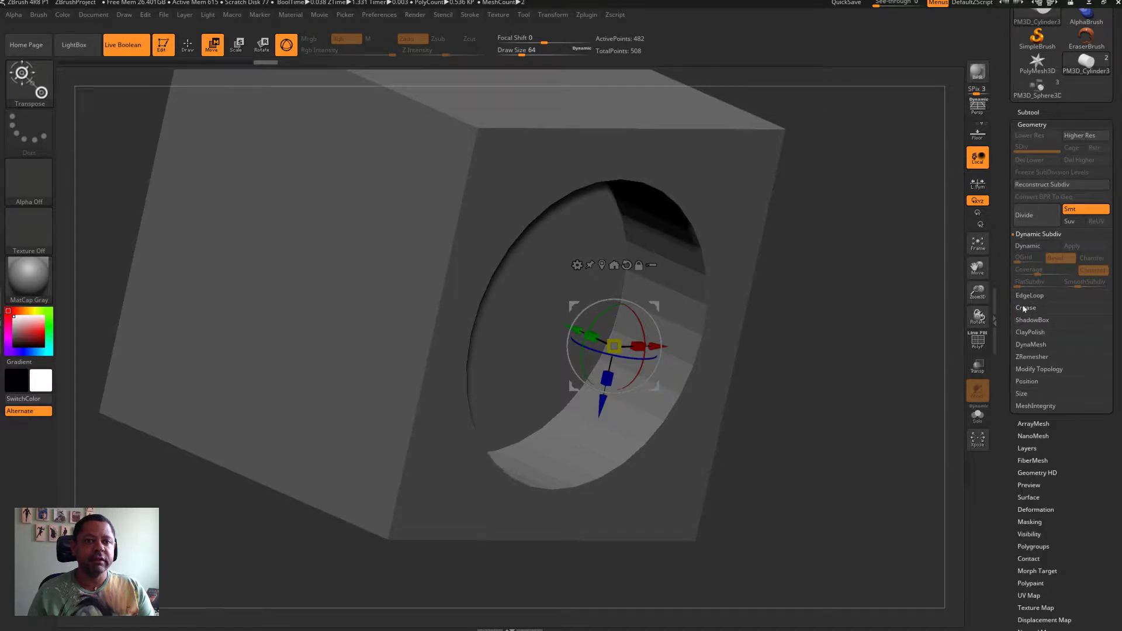
pyautogui.click(1034, 246)
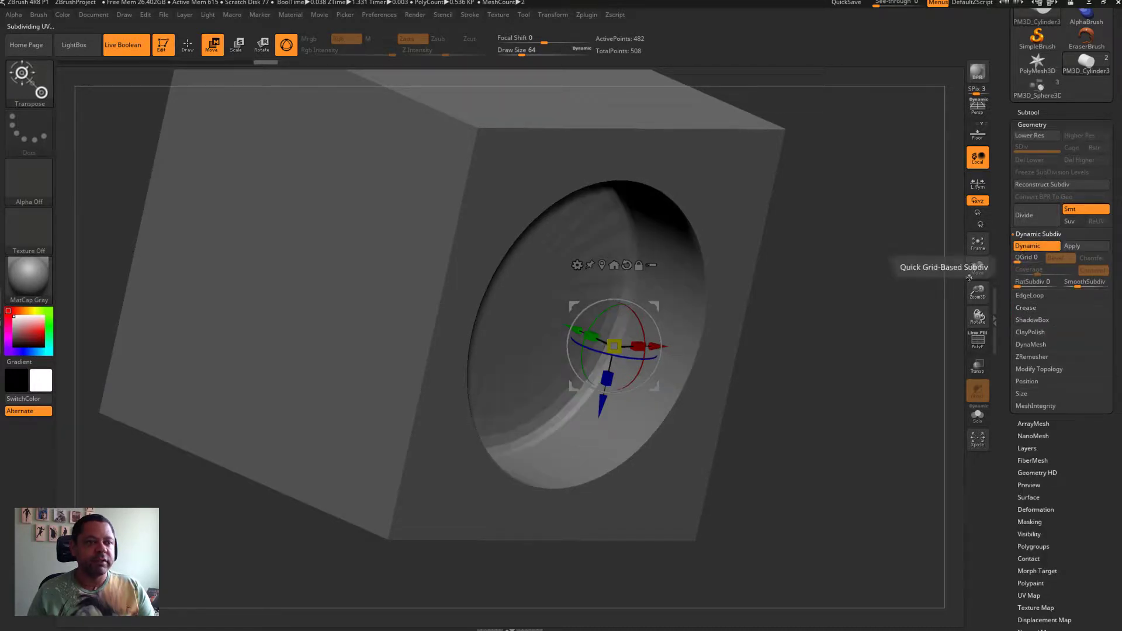
pyautogui.moveTo(862, 292); pyautogui.dragTo(956, 333)
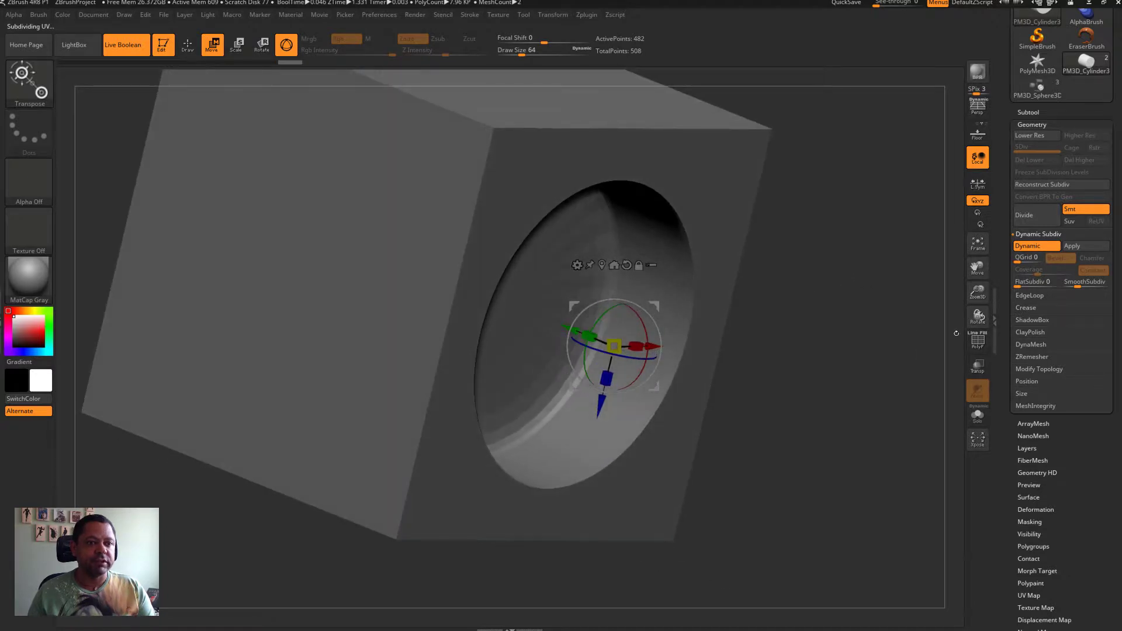
# Inspect the smoothed cylinder alone with Solo and PolyF, then bring the cube back
pyautogui.click(977, 415)
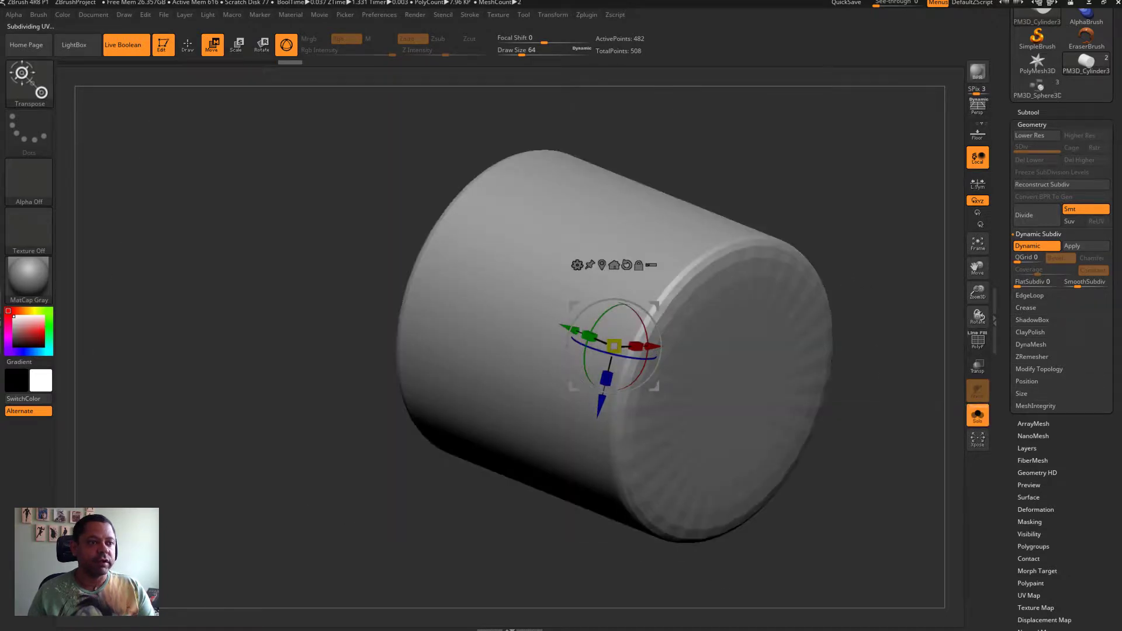
pyautogui.click(978, 342)
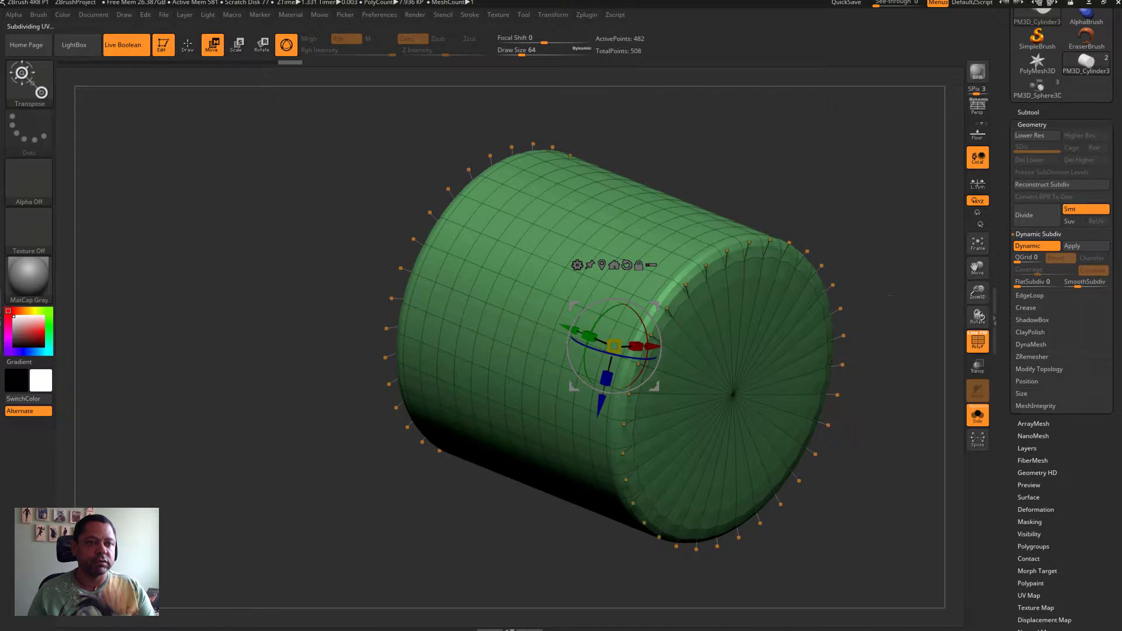
pyautogui.moveTo(889, 283)
pyautogui.mouseDown()
pyautogui.moveTo(911, 365)
pyautogui.moveTo(958, 363)
pyautogui.mouseUp()
pyautogui.click(978, 415)
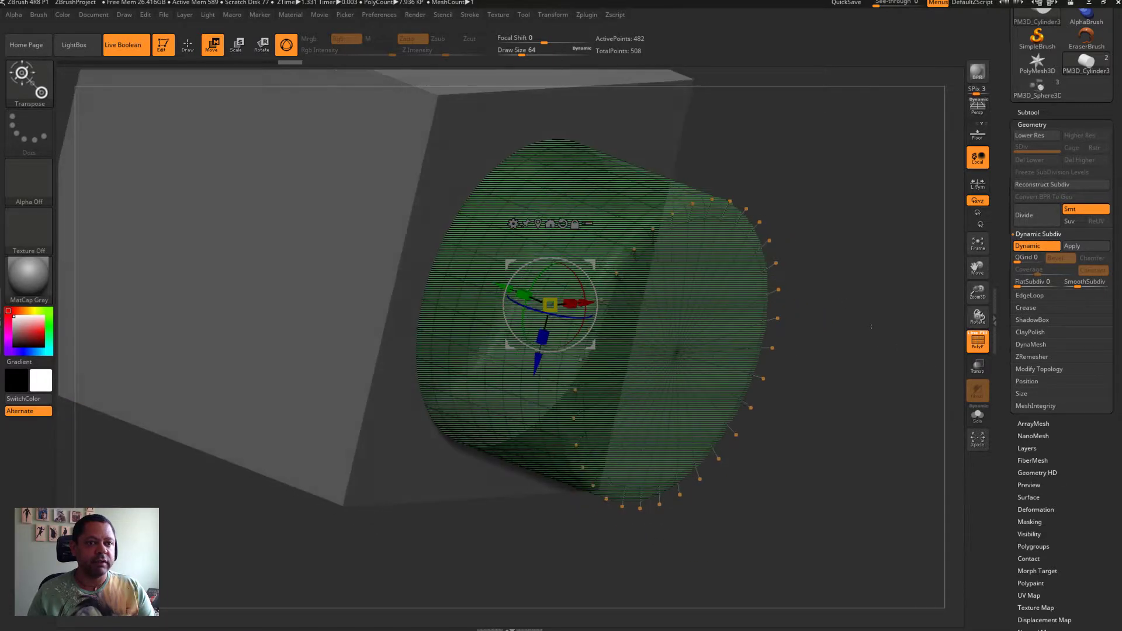
pyautogui.click(971, 344)
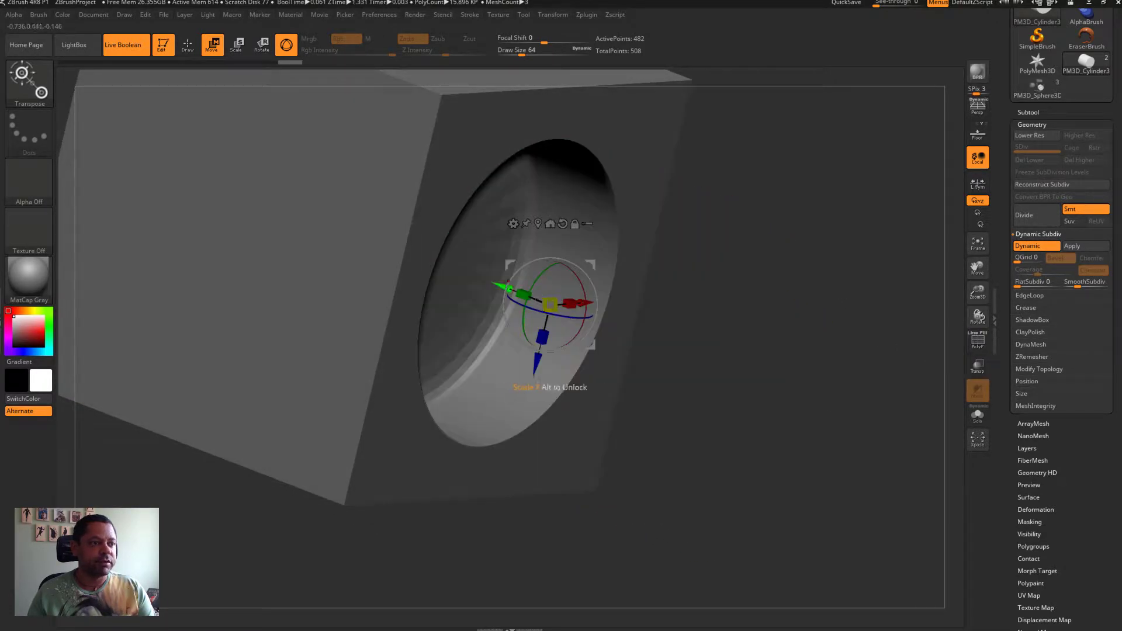
# Slide the cutter along its axis, reshow the wireframe, and solo the cylinder again
pyautogui.moveTo(537, 374)
pyautogui.mouseDown()
pyautogui.moveTo(587, 393)
pyautogui.moveTo(570, 383)
pyautogui.mouseUp()
pyautogui.moveTo(807, 328)
pyautogui.mouseDown()
pyautogui.moveTo(823, 303)
pyautogui.moveTo(859, 295)
pyautogui.mouseUp()
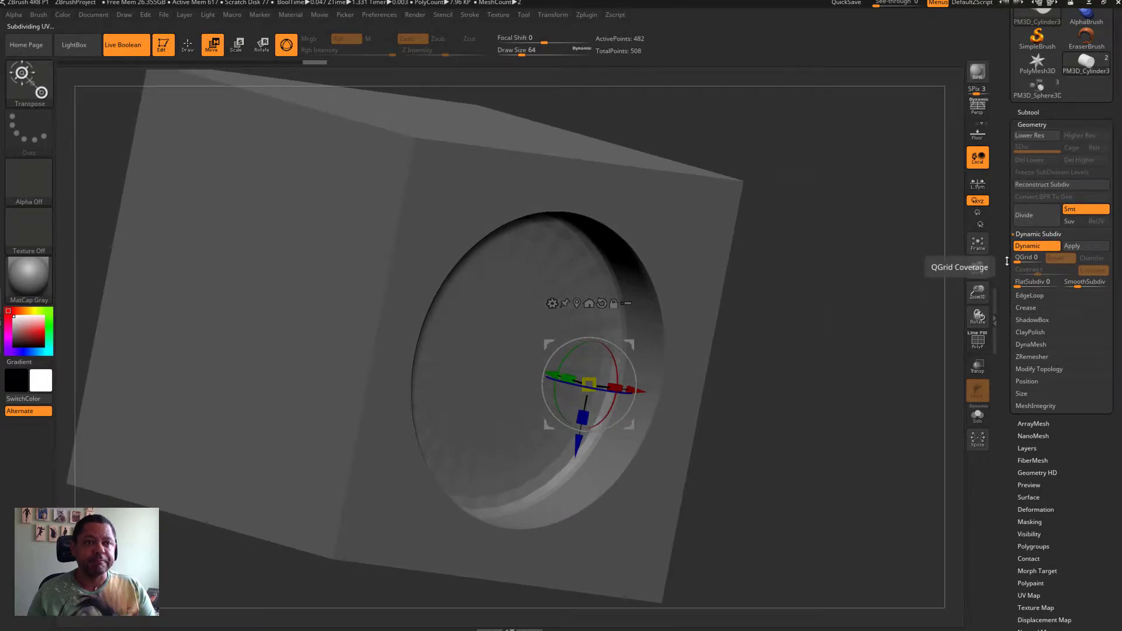
pyautogui.click(979, 344)
pyautogui.moveTo(972, 374); pyautogui.dragTo(967, 405)
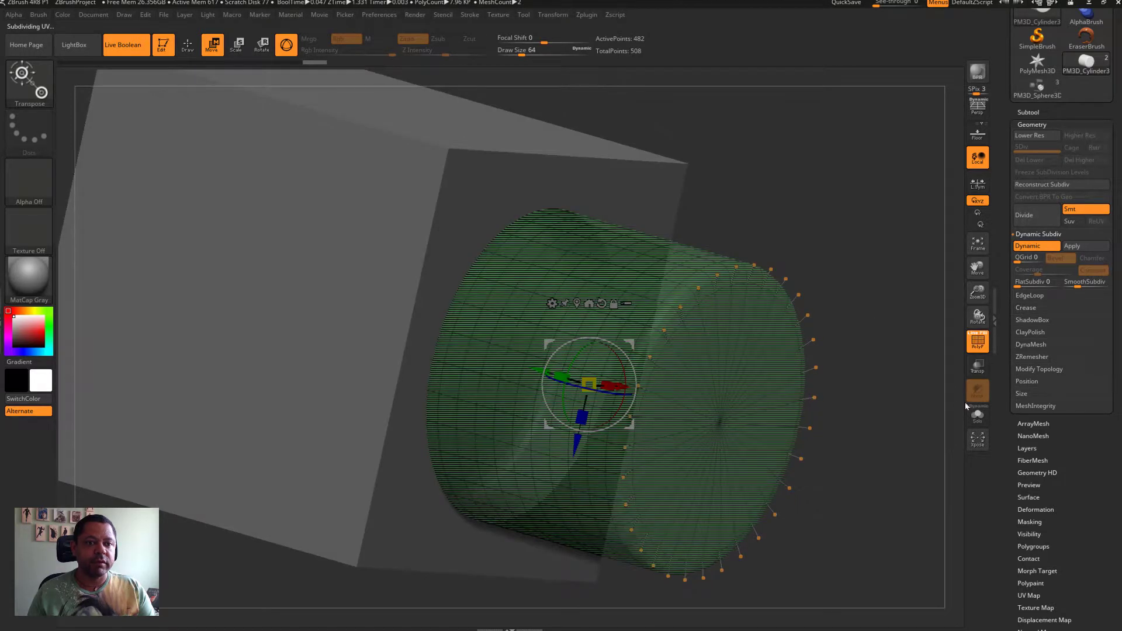
pyautogui.click(977, 415)
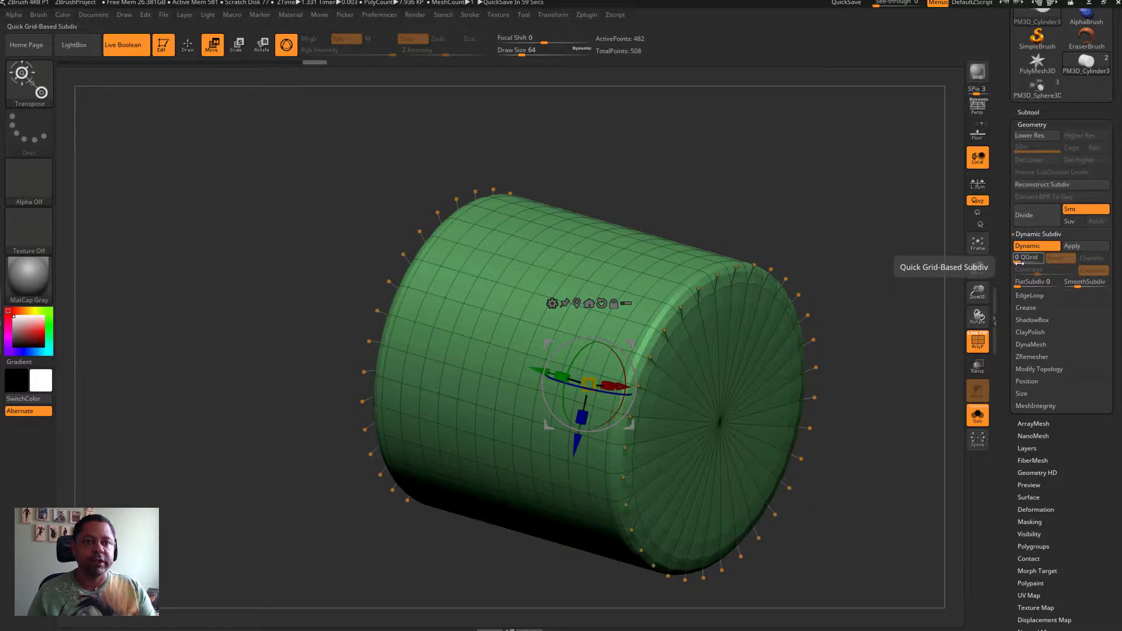
# Try QGrid 3 on the cylinder, reset it to 0, and select the cube subtool
pyautogui.moveTo(1018, 263); pyautogui.dragTo(1022, 263)
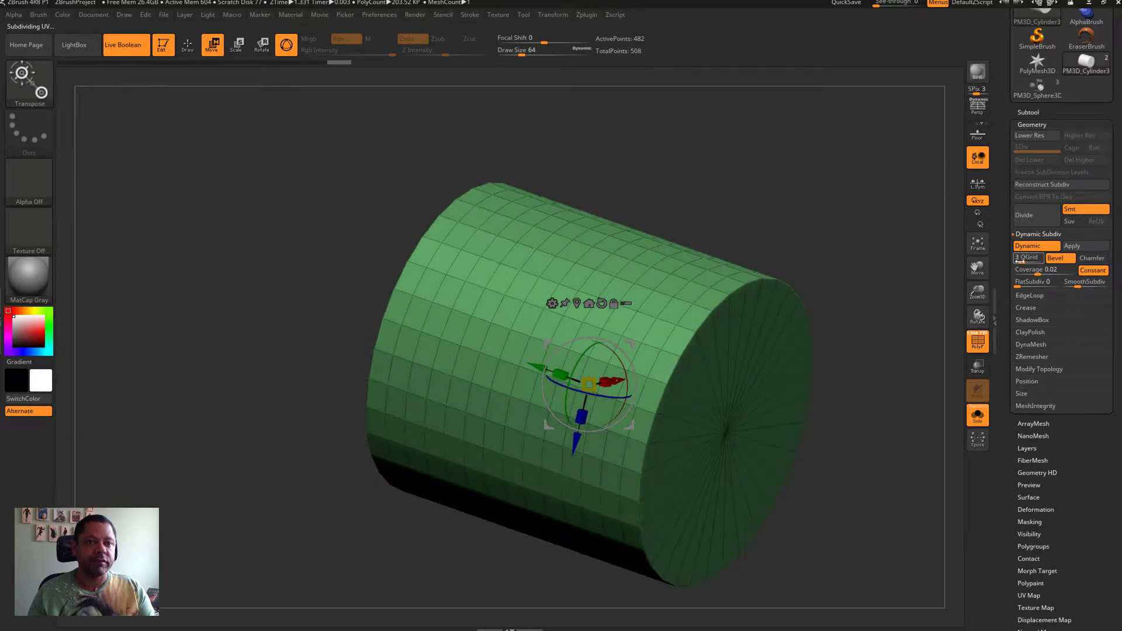
pyautogui.moveTo(1019, 260); pyautogui.dragTo(1015, 261)
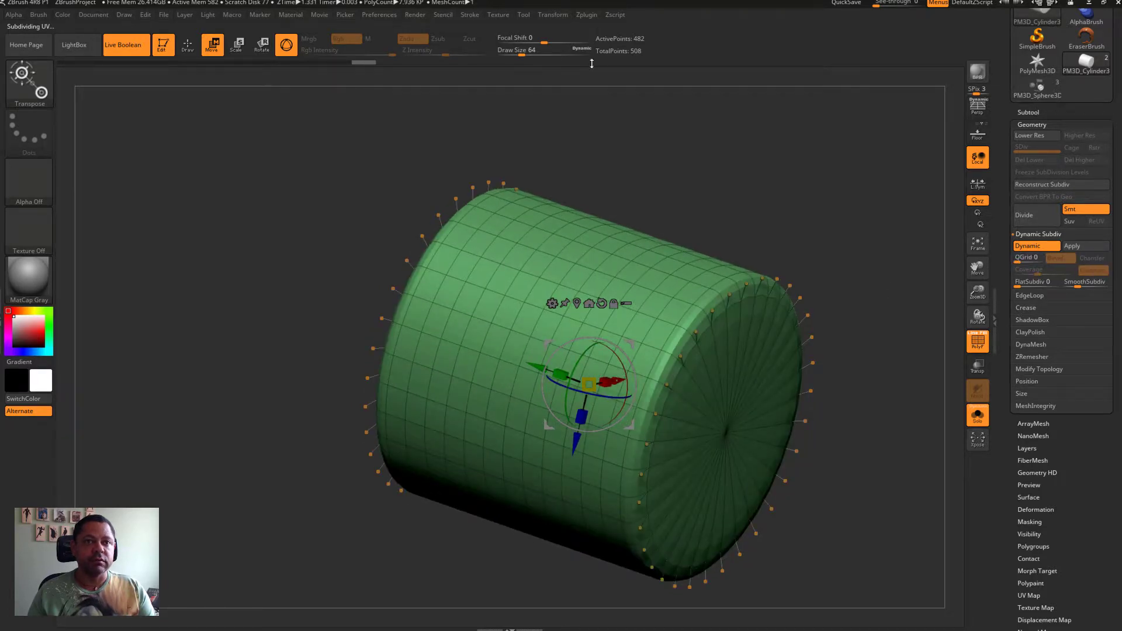
pyautogui.click(1028, 112)
pyautogui.click(1052, 130)
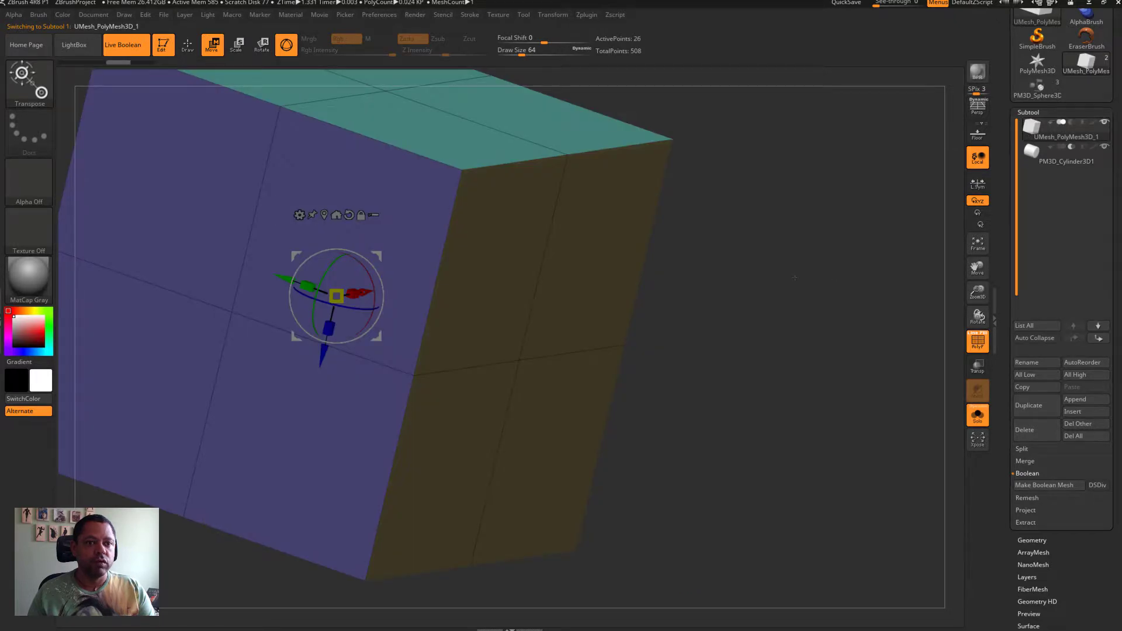
# Hide PolyF, enable Dynamic subdivision on the cube, and set QGrid to 3
pyautogui.click(978, 340)
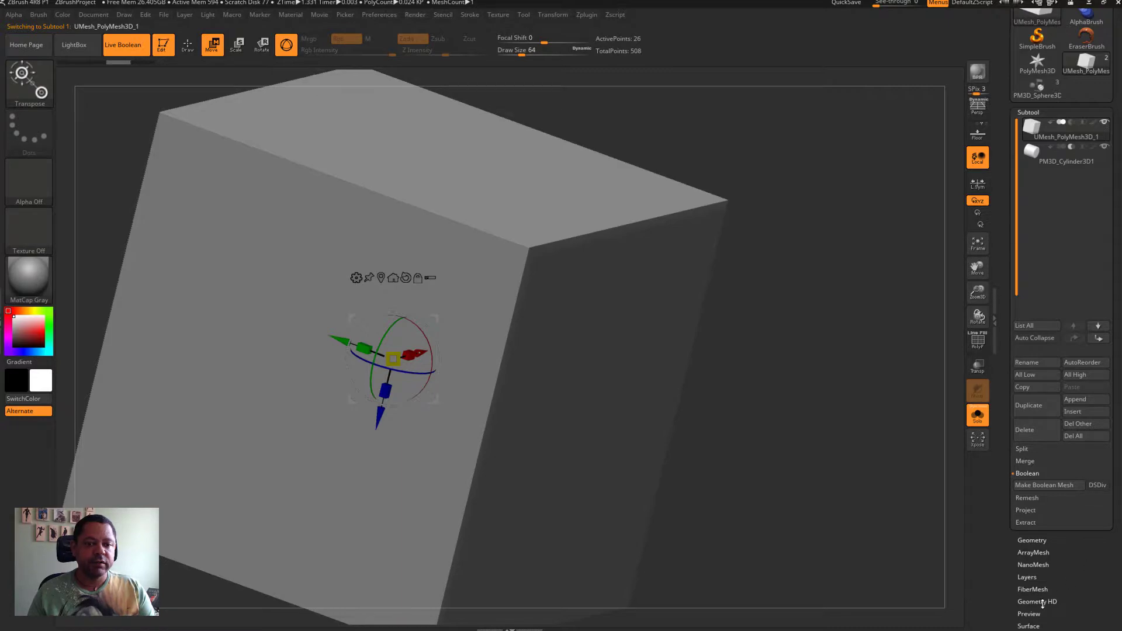
pyautogui.click(1031, 540)
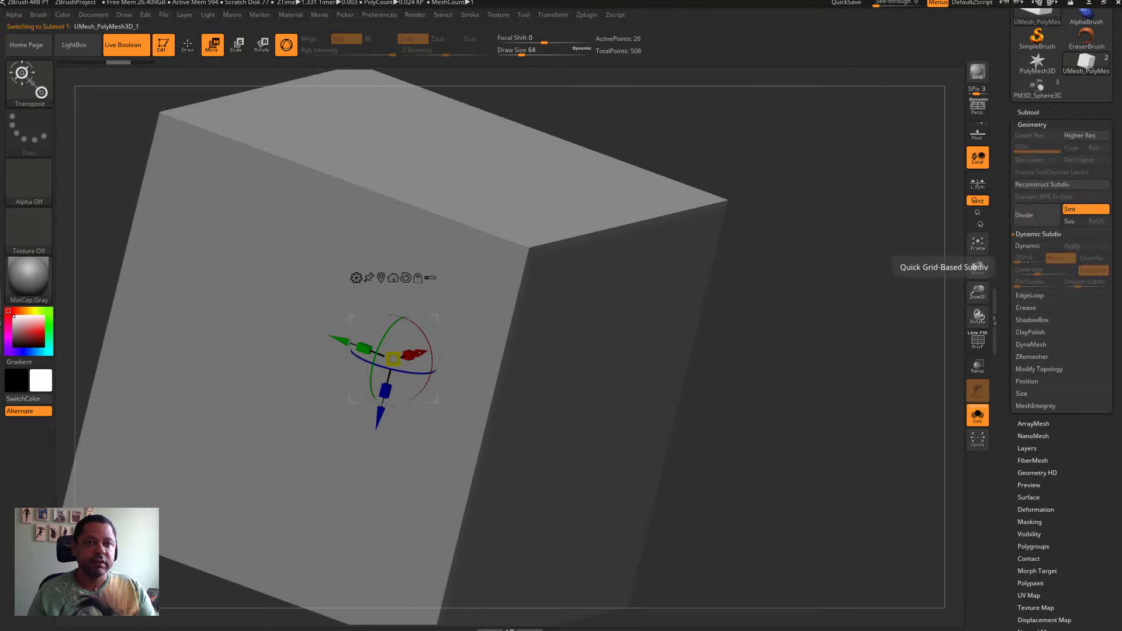
pyautogui.click(1033, 247)
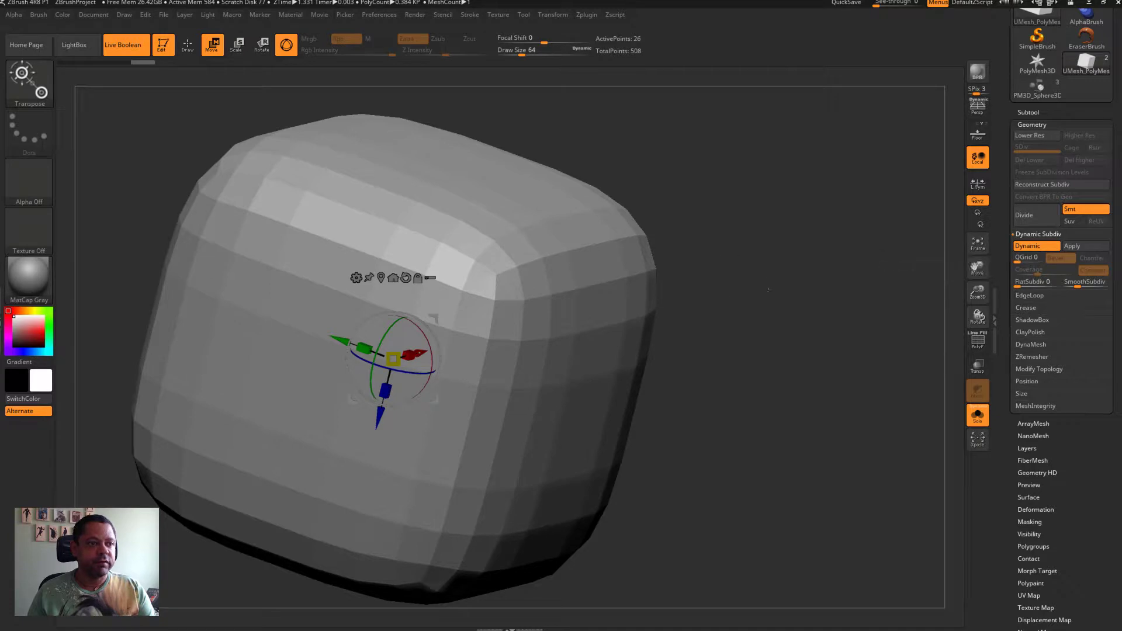
pyautogui.moveTo(977, 269); pyautogui.dragTo(844, 320)
pyautogui.moveTo(977, 317)
pyautogui.mouseDown()
pyautogui.moveTo(947, 320)
pyautogui.moveTo(979, 328)
pyautogui.mouseUp()
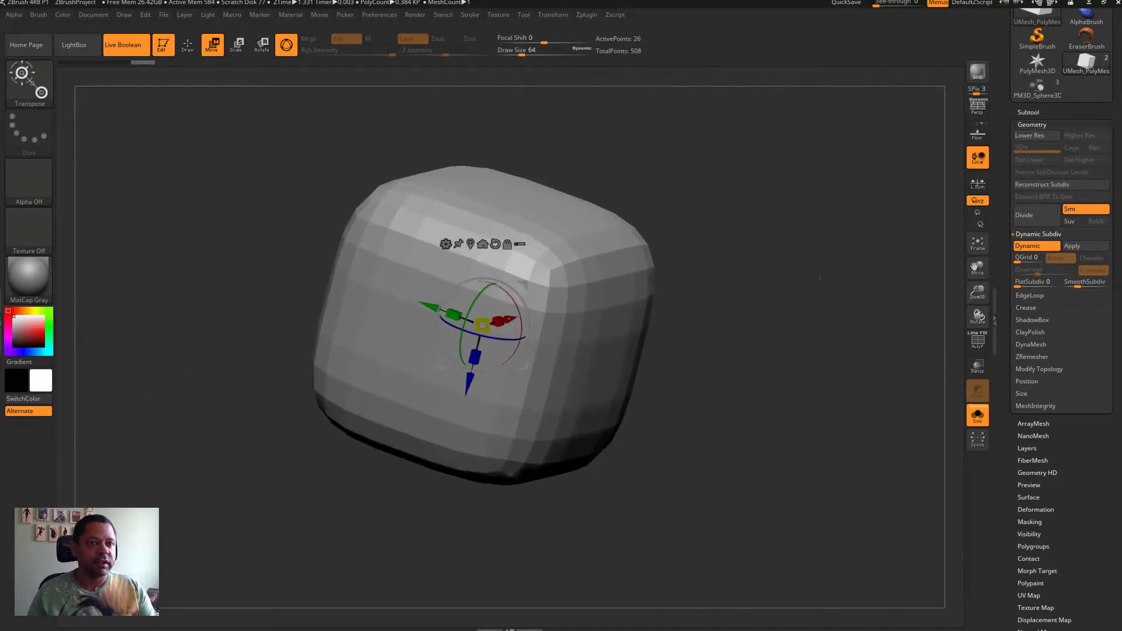
pyautogui.click(1019, 261)
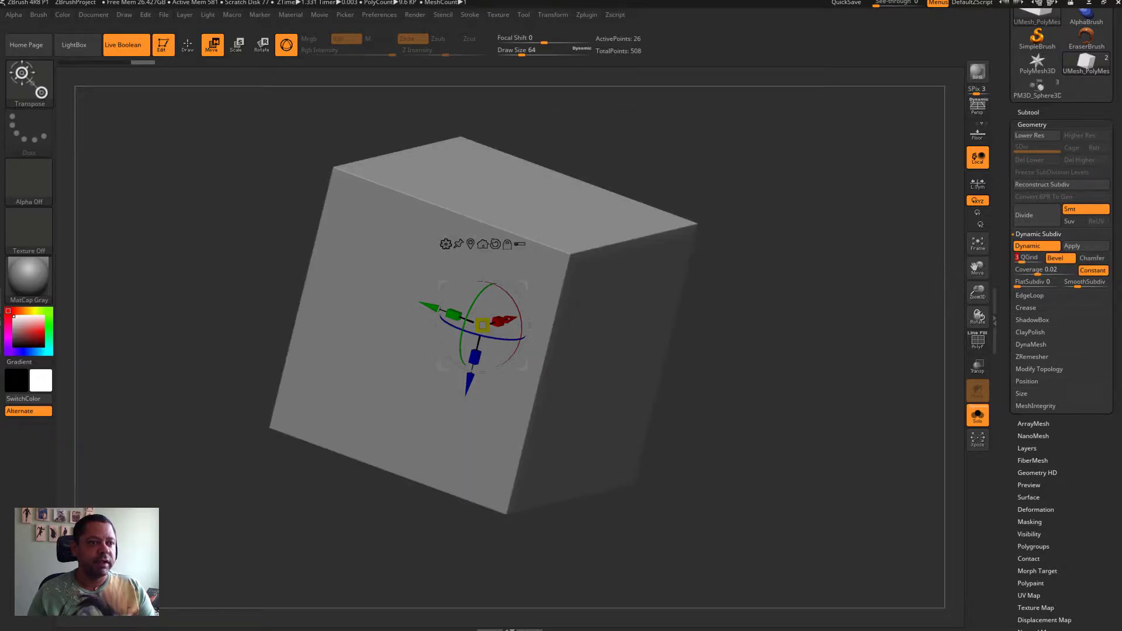
pyautogui.moveTo(683, 245); pyautogui.dragTo(685, 275)
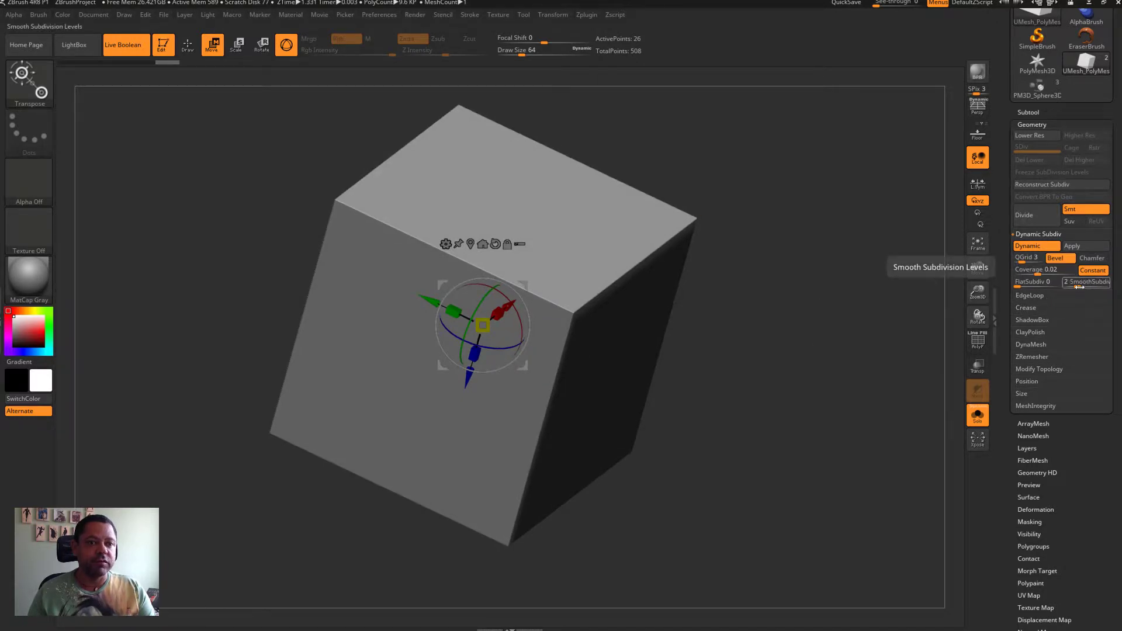
# Set the cube's SmoothSubdiv to 3 levels, checking it with and without the wireframe
pyautogui.moveTo(978, 316)
pyautogui.mouseDown()
pyautogui.moveTo(974, 336)
pyautogui.moveTo(1024, 297)
pyautogui.mouseUp()
pyautogui.click(976, 339)
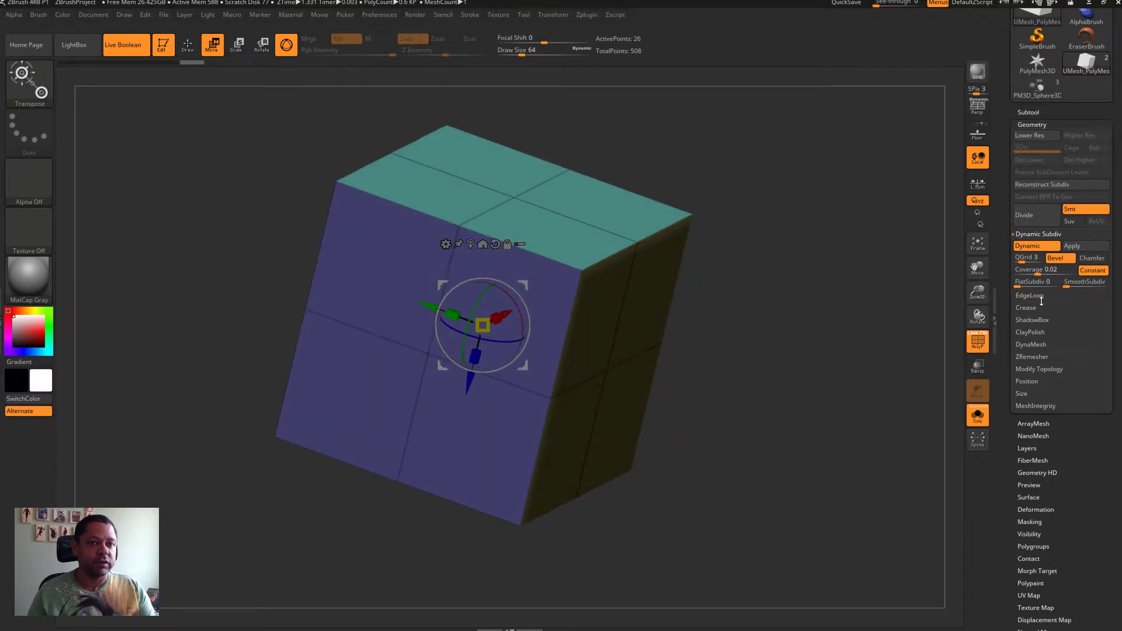
pyautogui.click(1070, 285)
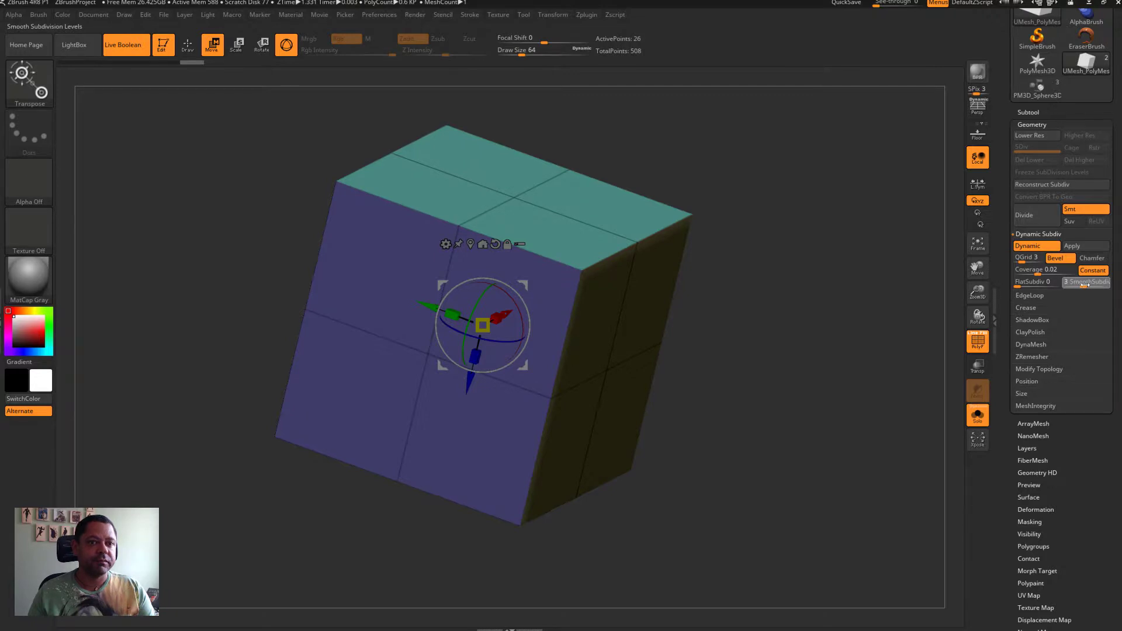
pyautogui.moveTo(1085, 284); pyautogui.dragTo(1077, 283)
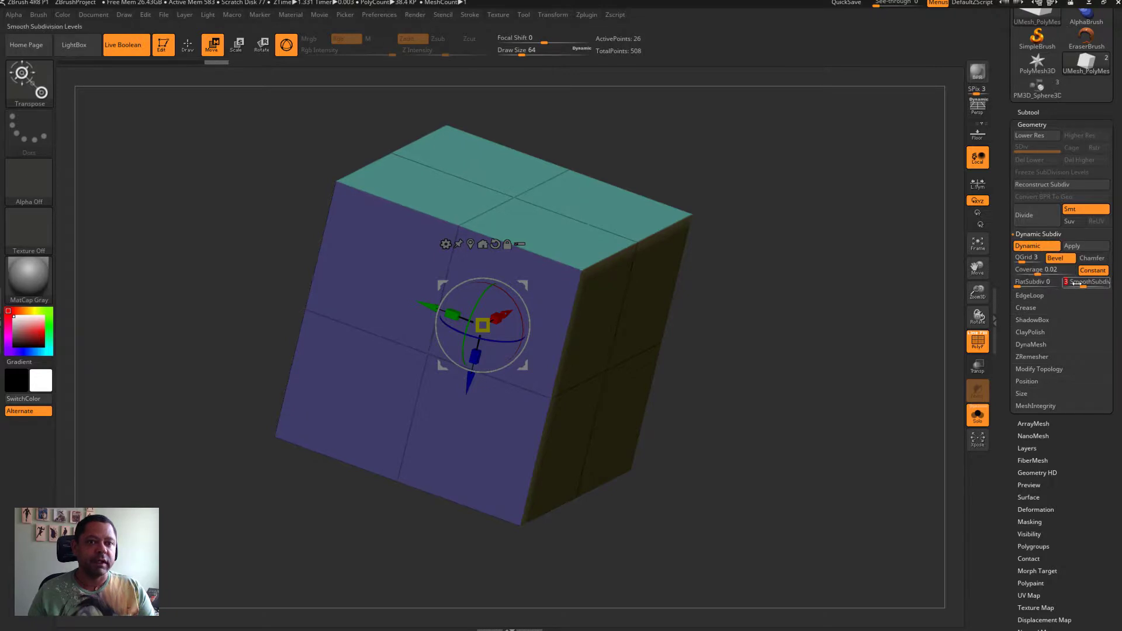
pyautogui.click(977, 340)
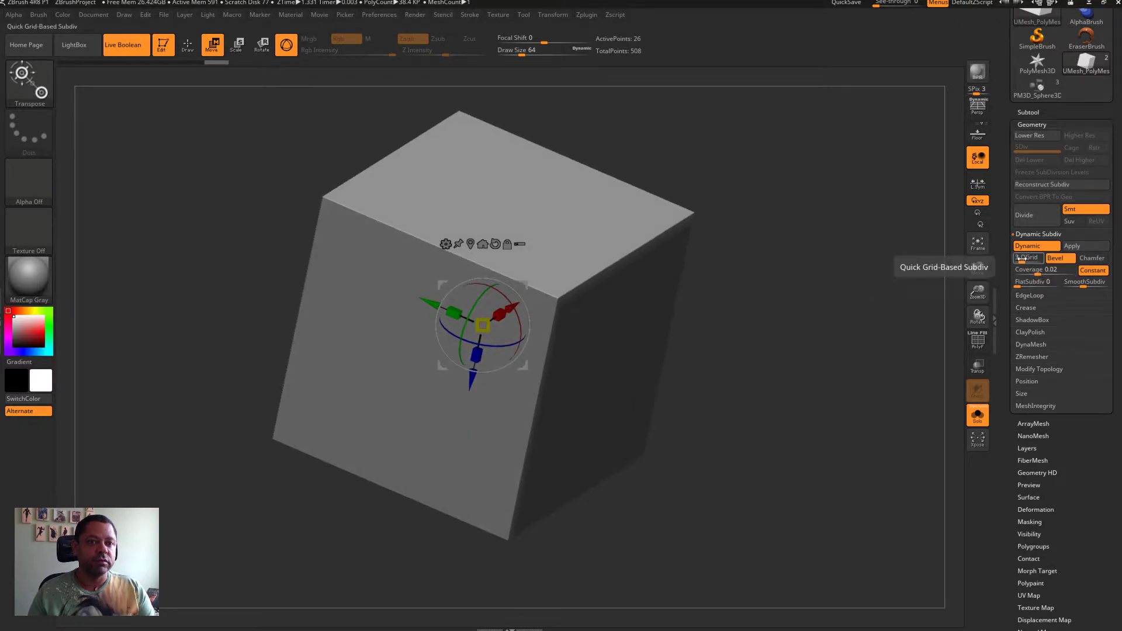
# Widen the bevel Coverage to about 0.1047 with SmoothSubdiv 1, checking edges with PolyF
pyautogui.moveTo(1038, 270); pyautogui.dragTo(1052, 271)
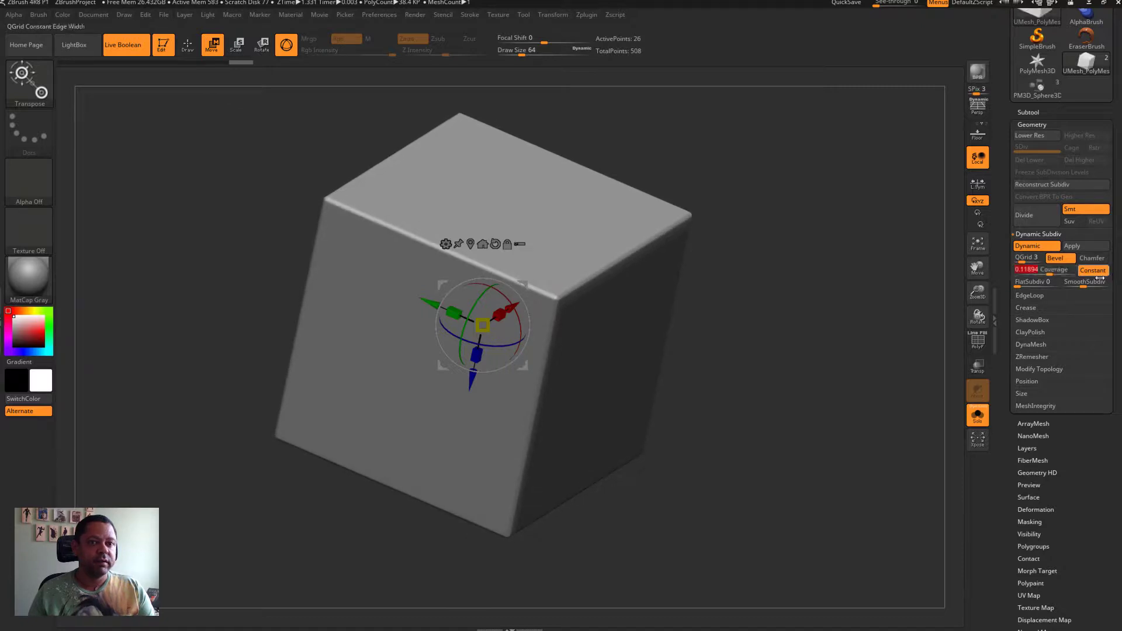
pyautogui.click(1063, 288)
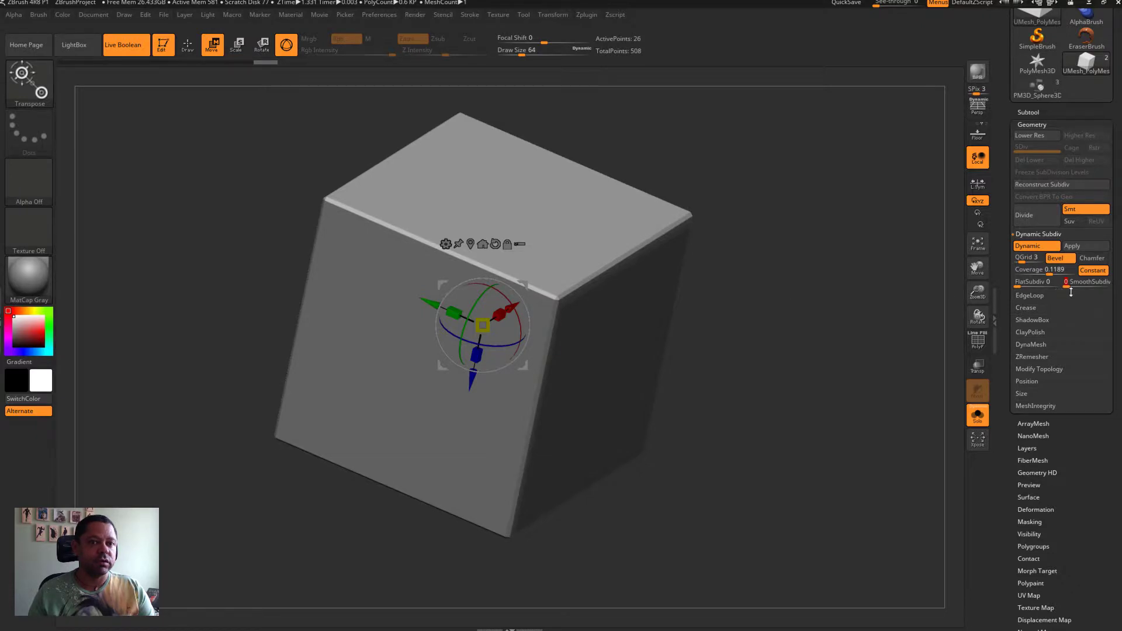
pyautogui.moveTo(1070, 284); pyautogui.dragTo(1101, 288)
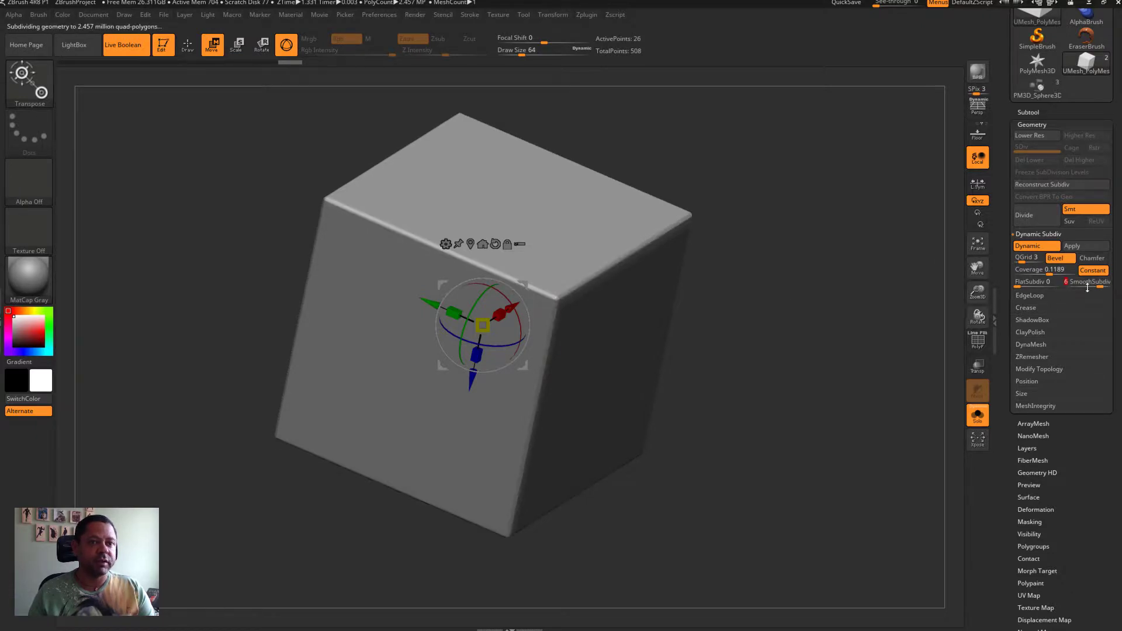
pyautogui.moveTo(1050, 274); pyautogui.dragTo(1049, 274)
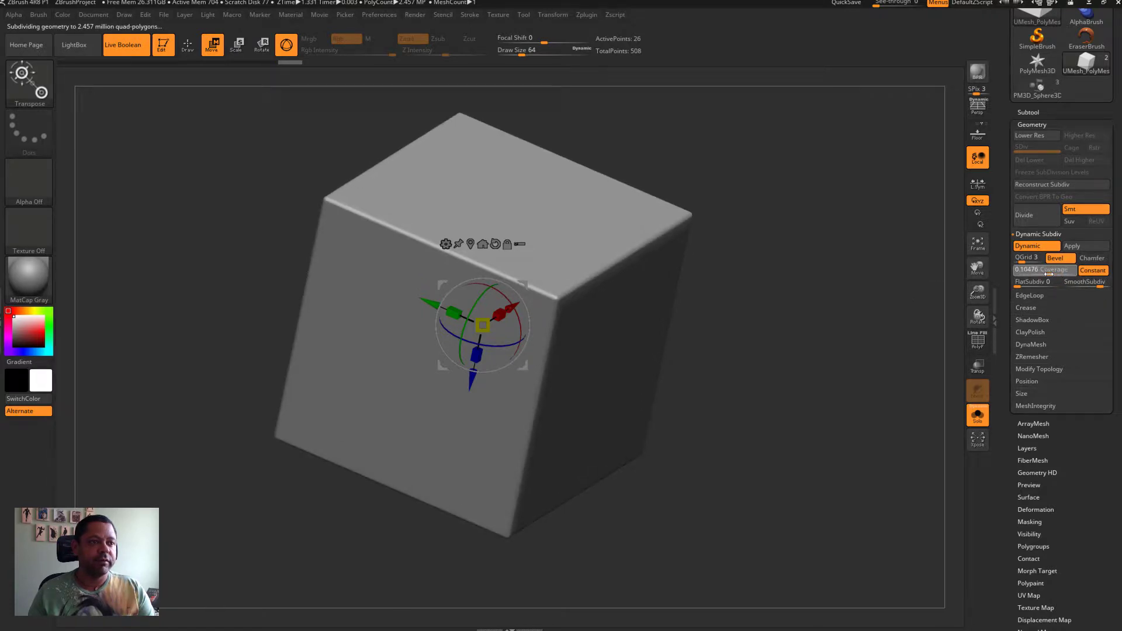
pyautogui.scroll(5, 943, 302)
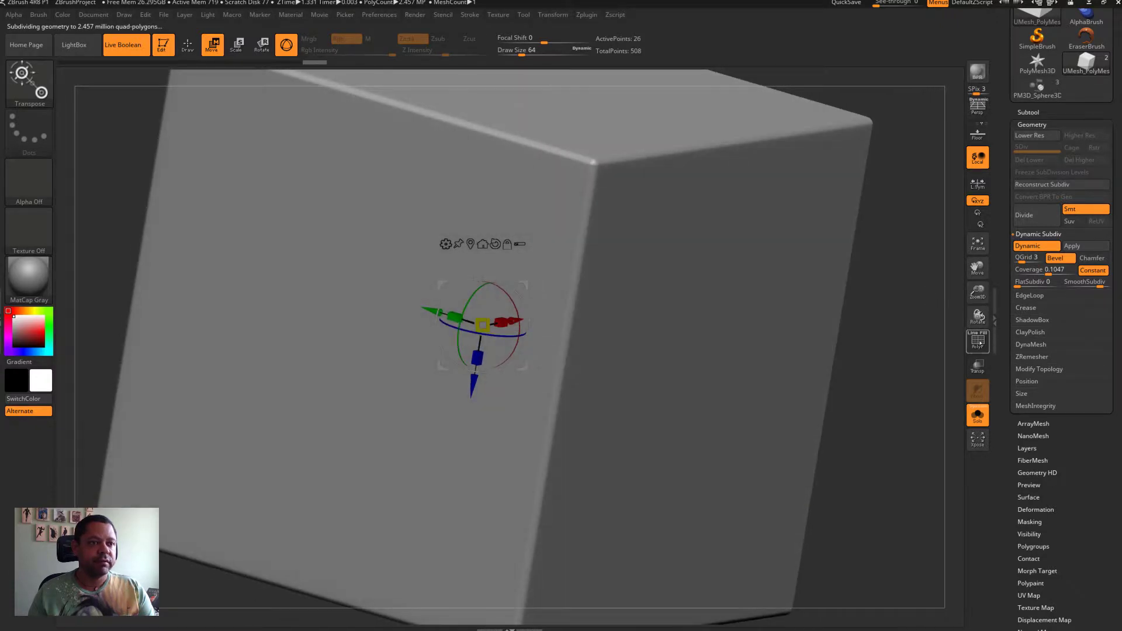
pyautogui.click(978, 340)
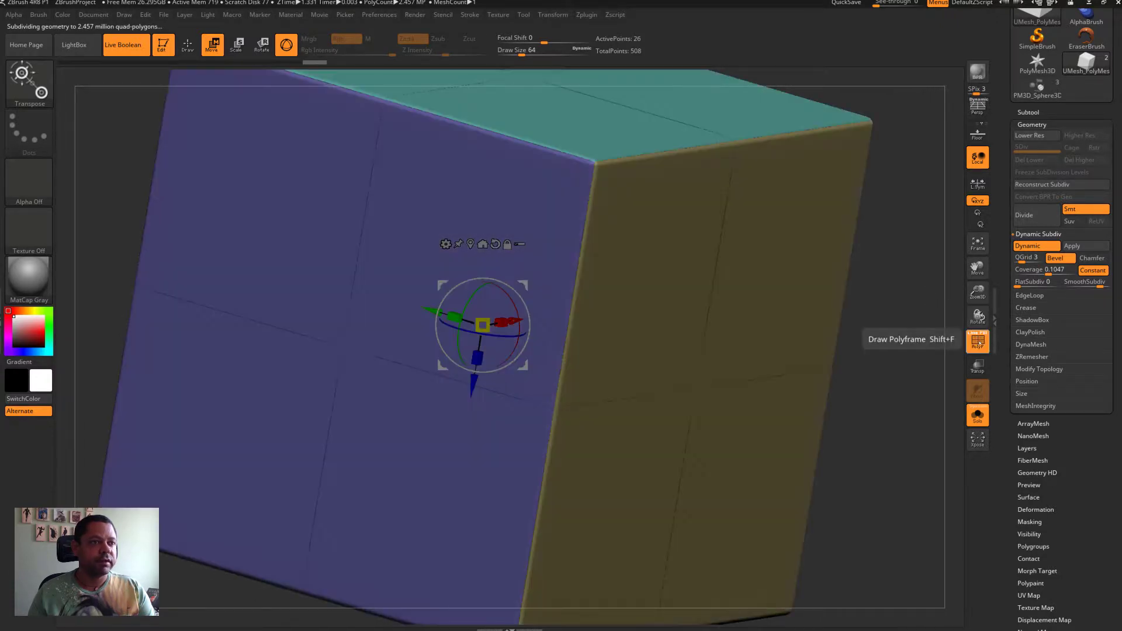
pyautogui.hotkey('shift', 'f')
pyautogui.moveTo(900, 187)
pyautogui.mouseDown()
pyautogui.moveTo(899, 316)
pyautogui.moveTo(813, 284)
pyautogui.moveTo(830, 328)
pyautogui.mouseUp()
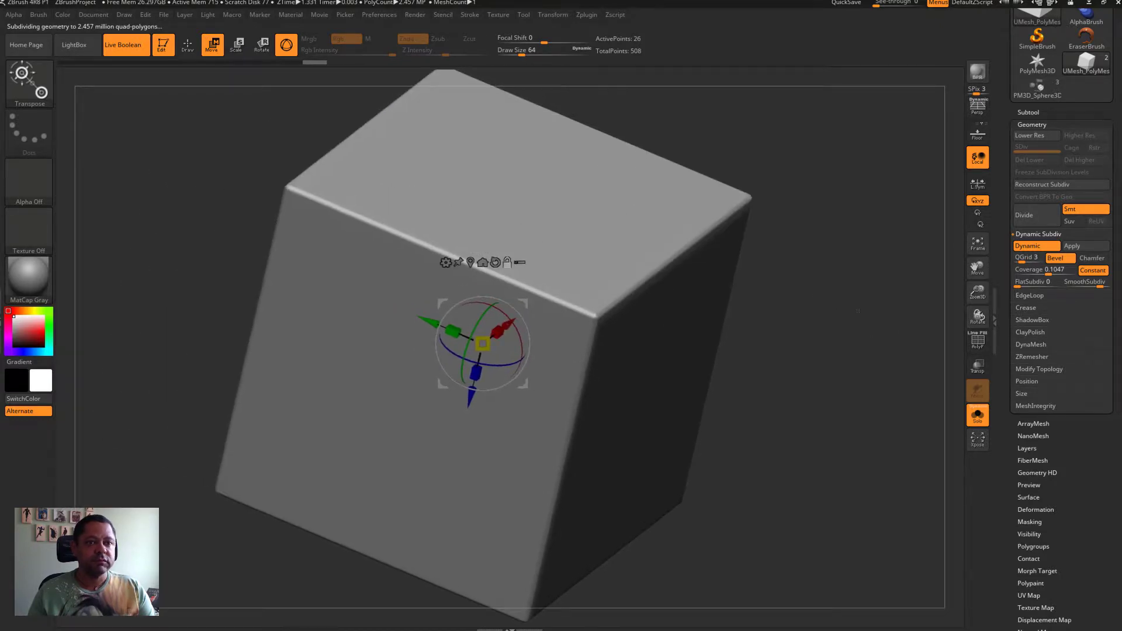
# Make PM3D_Cylinder3D1 the active subtool, with its polygroup wireframe and Geometry settings shown
pyautogui.click(1028, 112)
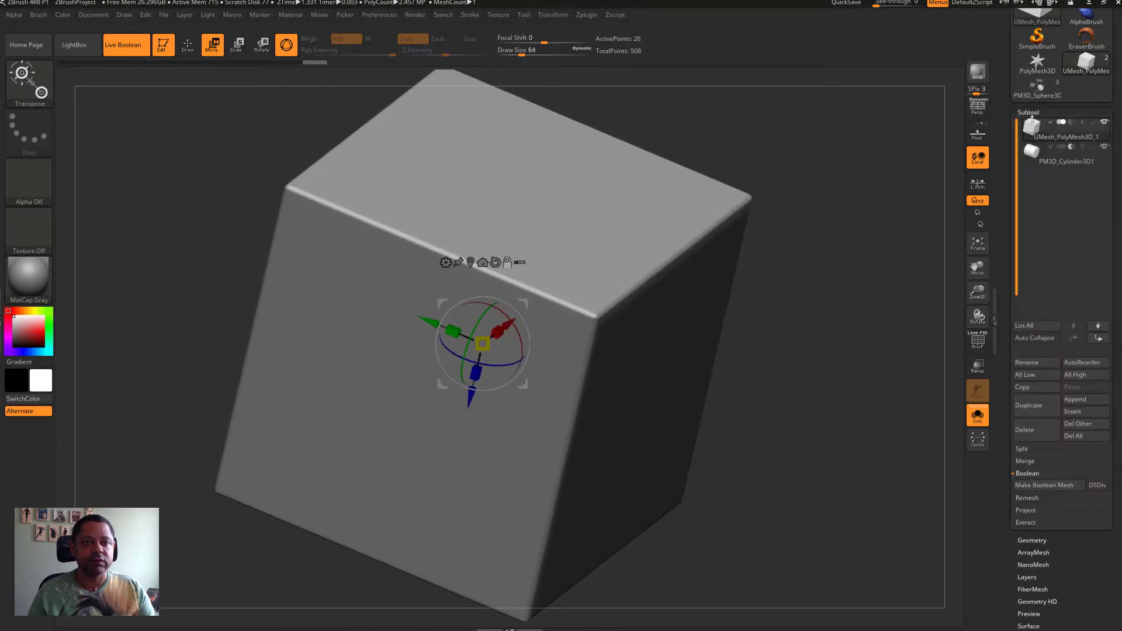
pyautogui.click(1066, 153)
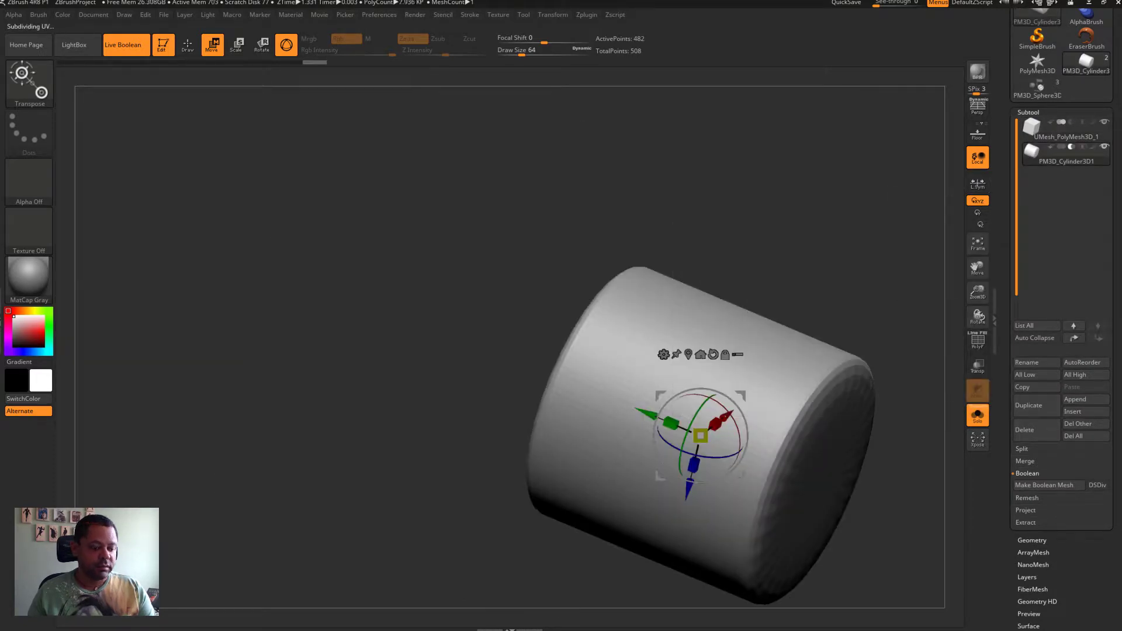
pyautogui.moveTo(913, 333)
pyautogui.keyDown('alt'); pyautogui.mouseDown()
pyautogui.moveTo(768, 248)
pyautogui.moveTo(861, 321)
pyautogui.moveTo(820, 332)
pyautogui.moveTo(750, 285)
pyautogui.mouseUp(); pyautogui.keyUp('alt')
pyautogui.hotkey('shift', 'f')
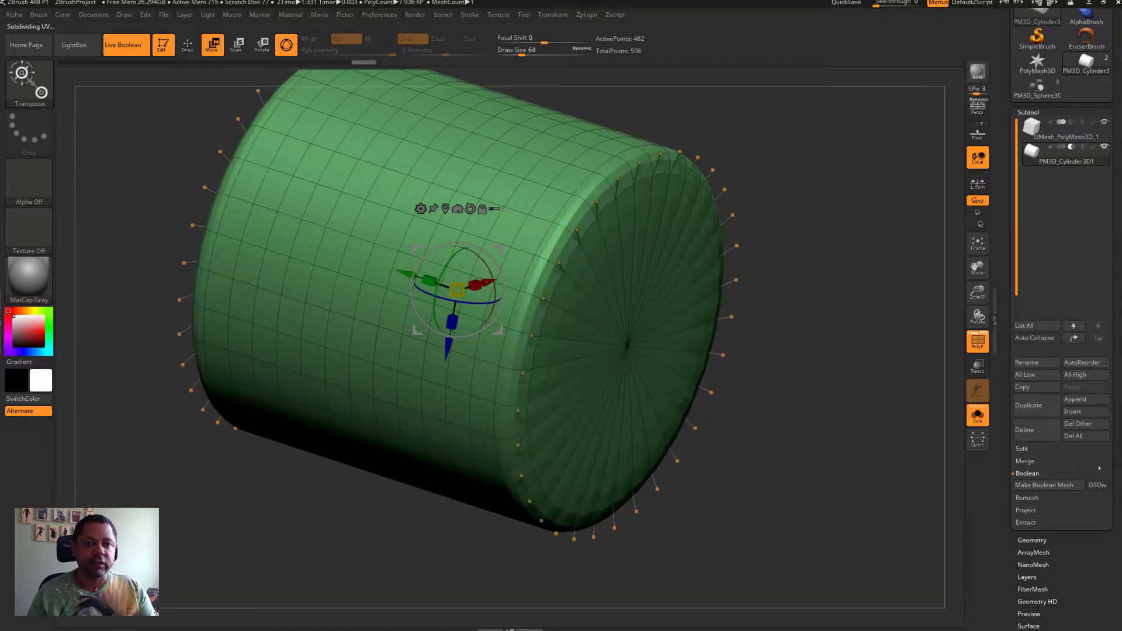
pyautogui.click(1036, 541)
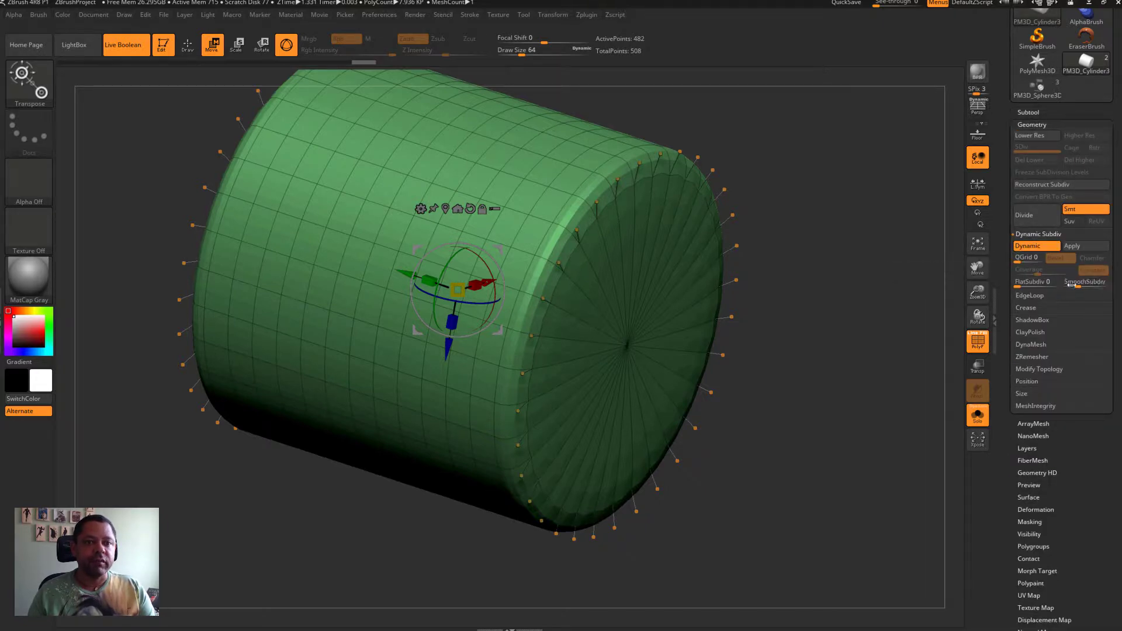
# Preview QGrid subdivision, reset QGrid to 0, and set SmoothSubdiv to 2 after trying 0
pyautogui.moveTo(1022, 261); pyautogui.dragTo(1025, 262)
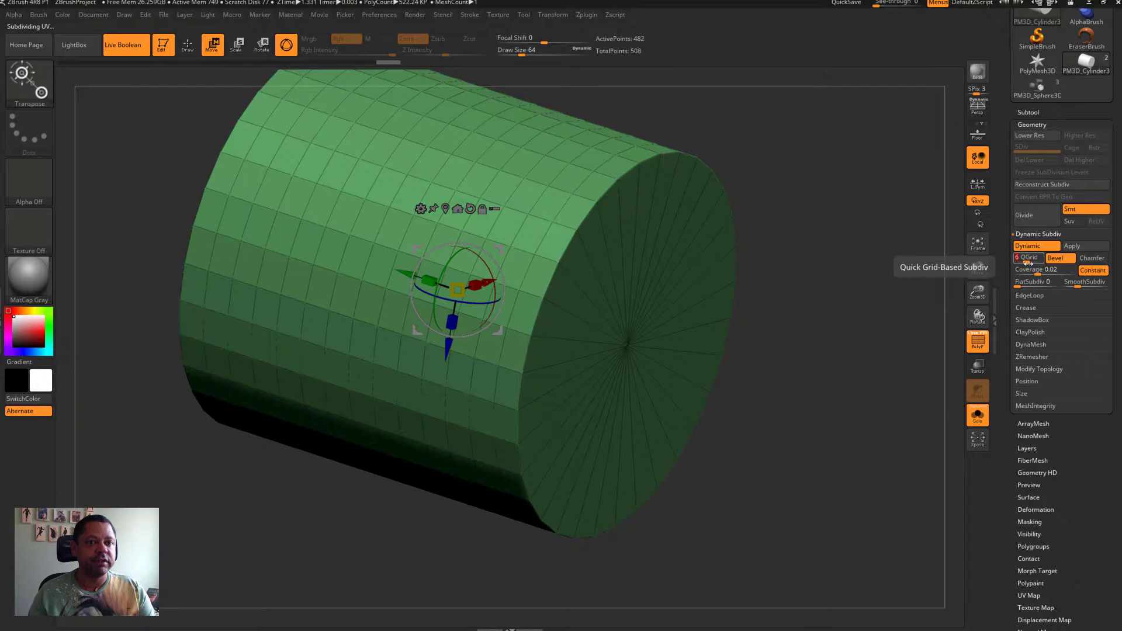
pyautogui.moveTo(1028, 263); pyautogui.dragTo(1015, 263)
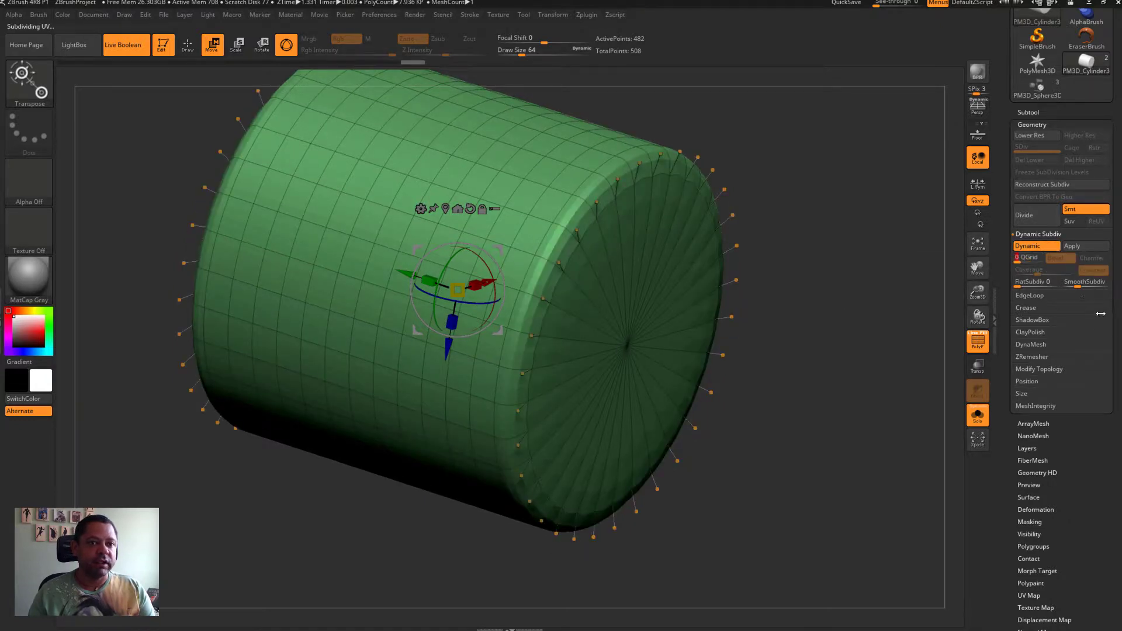
pyautogui.click(1079, 287)
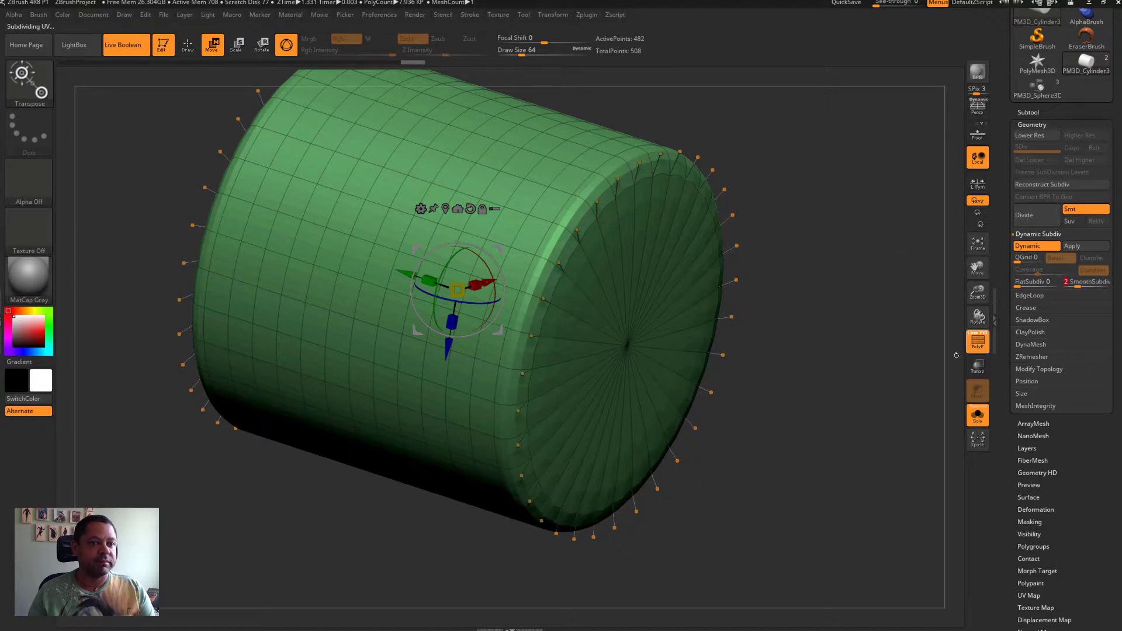
pyautogui.click(1075, 287)
pyautogui.write('0')
pyautogui.press('Return')
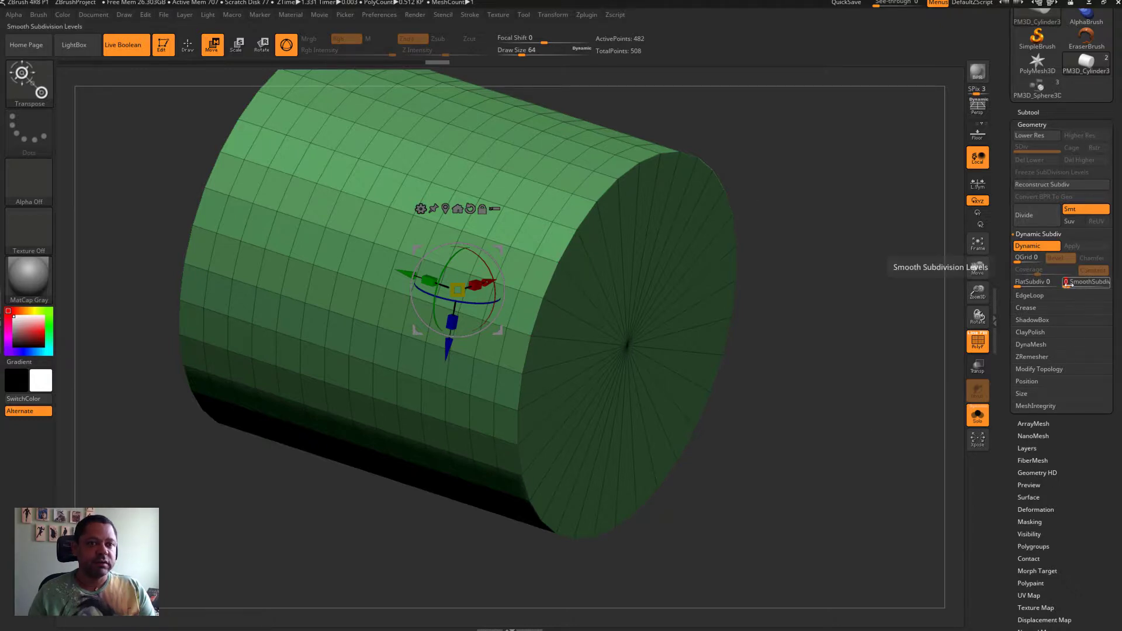
pyautogui.moveTo(1068, 285); pyautogui.dragTo(1076, 285)
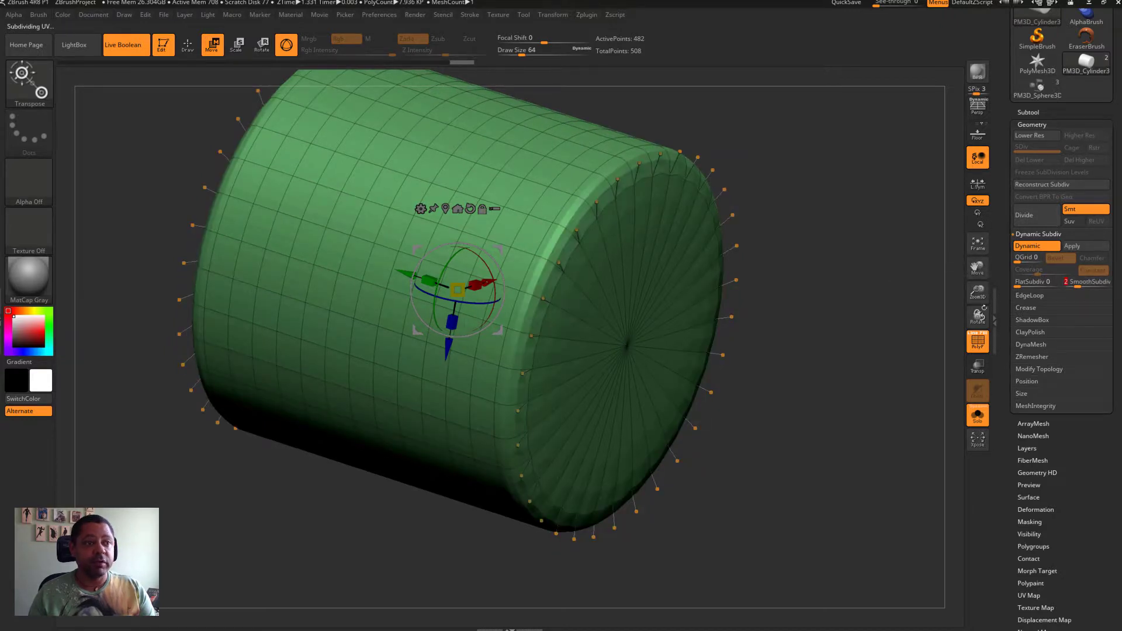
pyautogui.moveTo(848, 234); pyautogui.dragTo(856, 239)
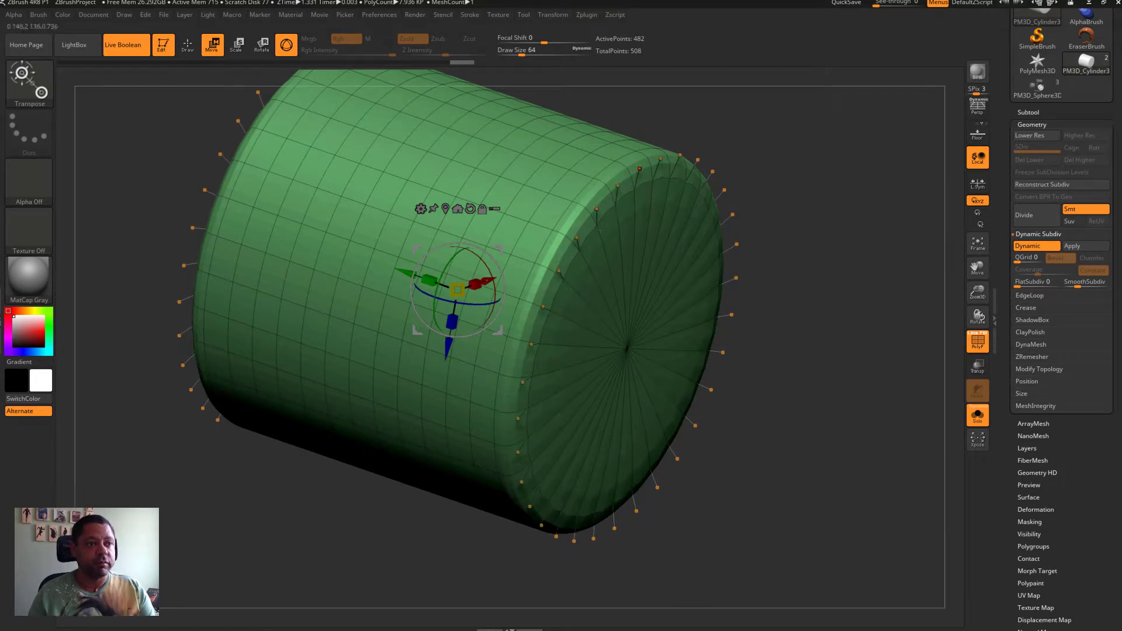
# Lower the crease tolerance and crease the cylinder's end edges, then clear them with UnCreaseAll
pyautogui.click(1027, 308)
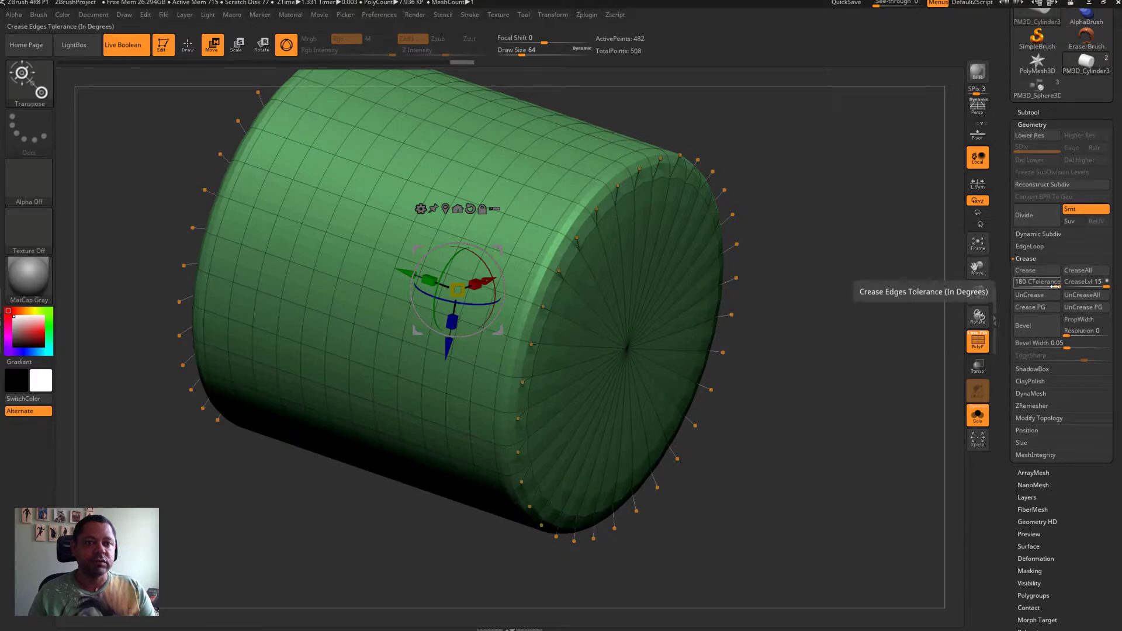
pyautogui.moveTo(1055, 287); pyautogui.dragTo(1024, 287)
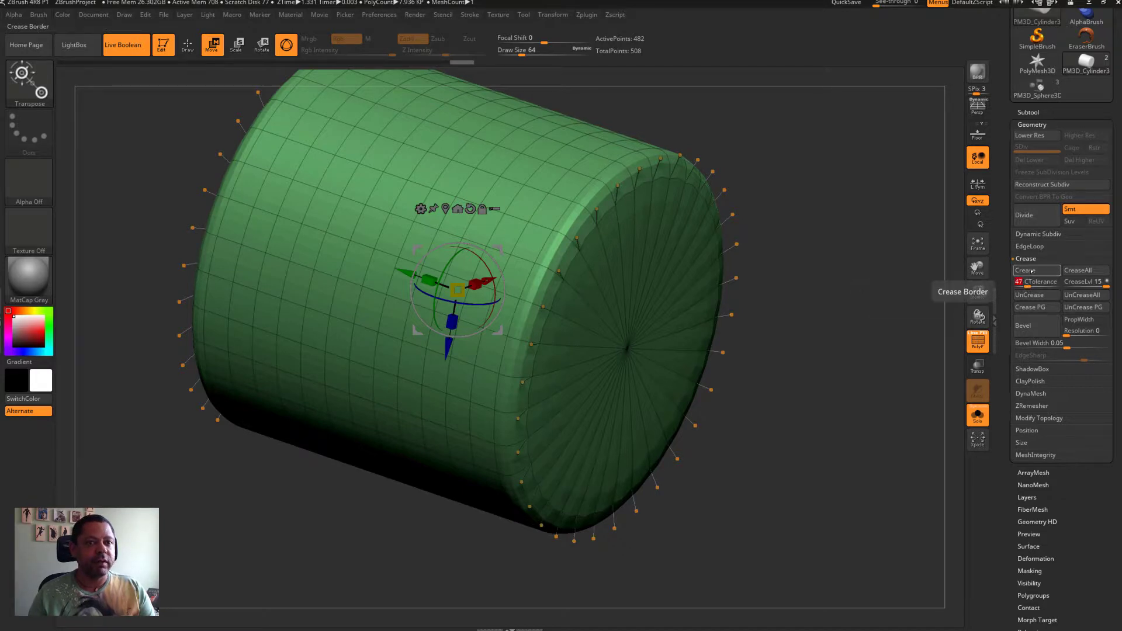
pyautogui.click(1032, 272)
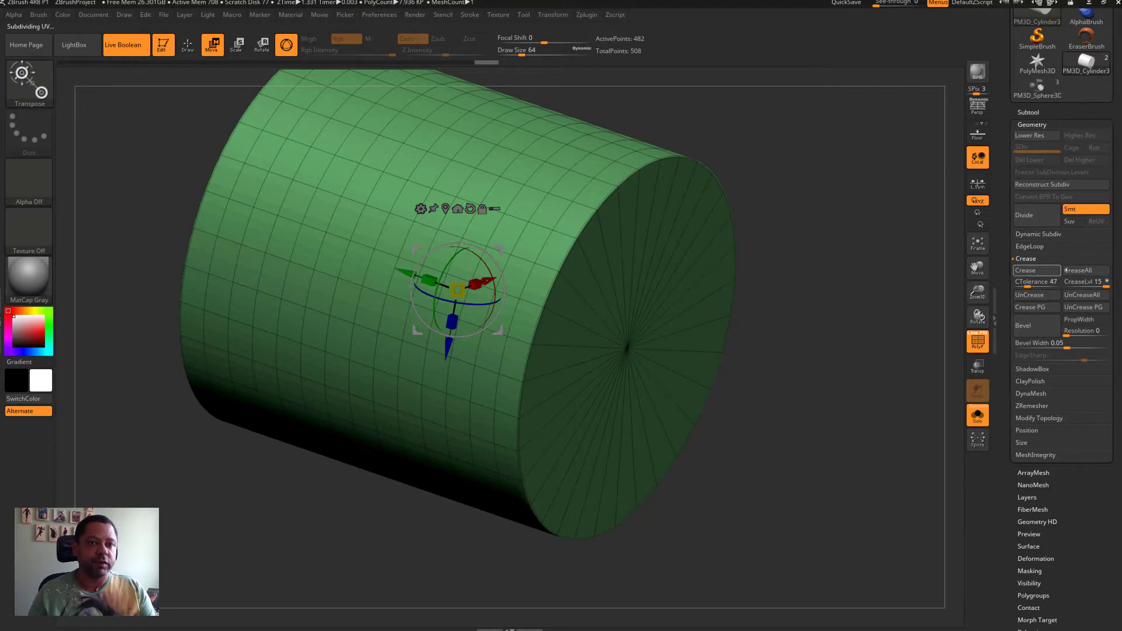
pyautogui.click(1081, 296)
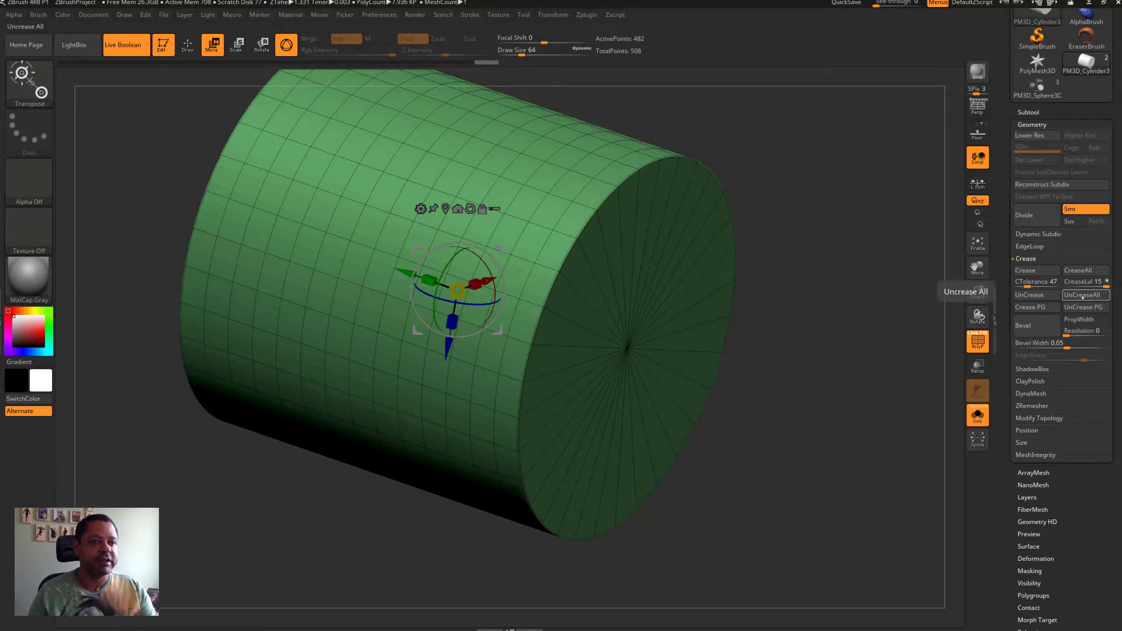
pyautogui.click(1081, 296)
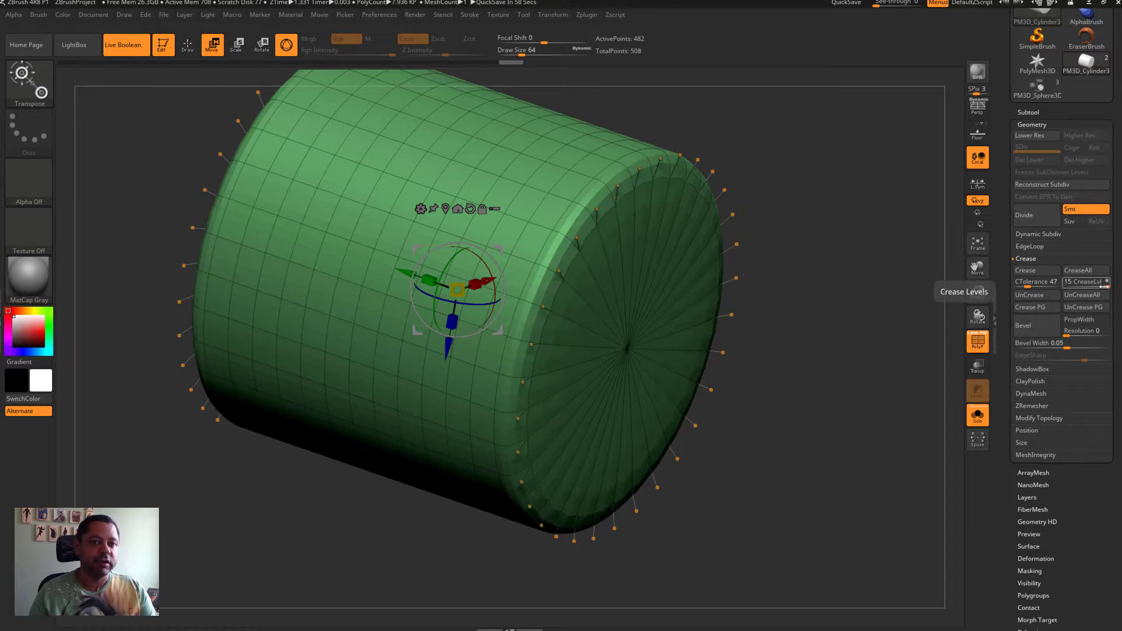
# Try crease level 2 and crease the cylinder's border edges
pyautogui.moveTo(1098, 283); pyautogui.dragTo(1070, 287)
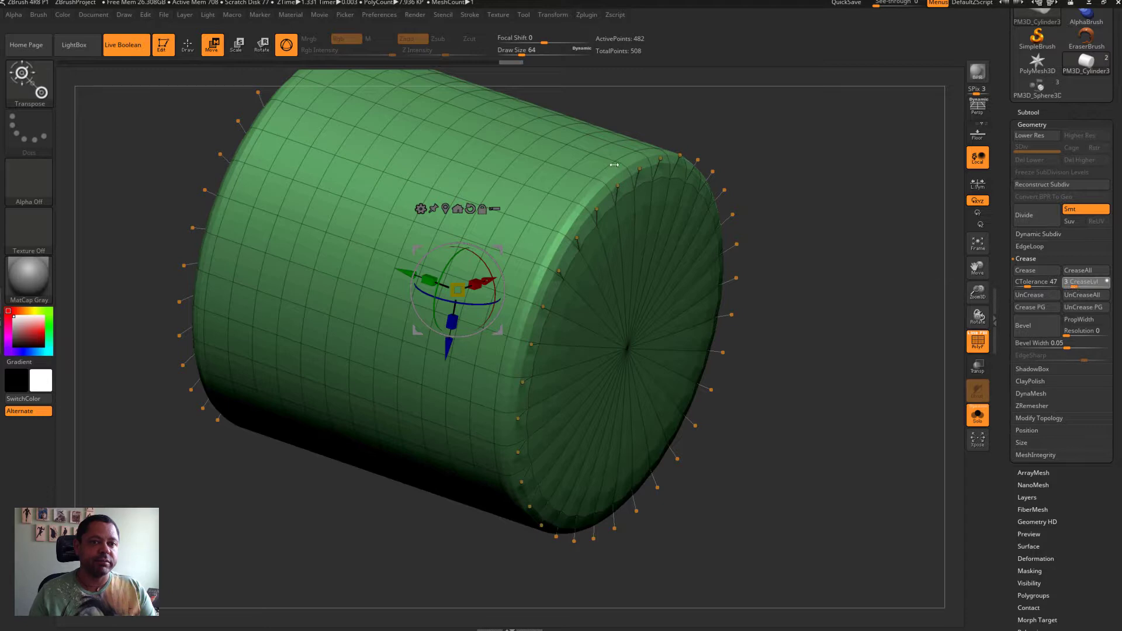
pyautogui.click(1034, 272)
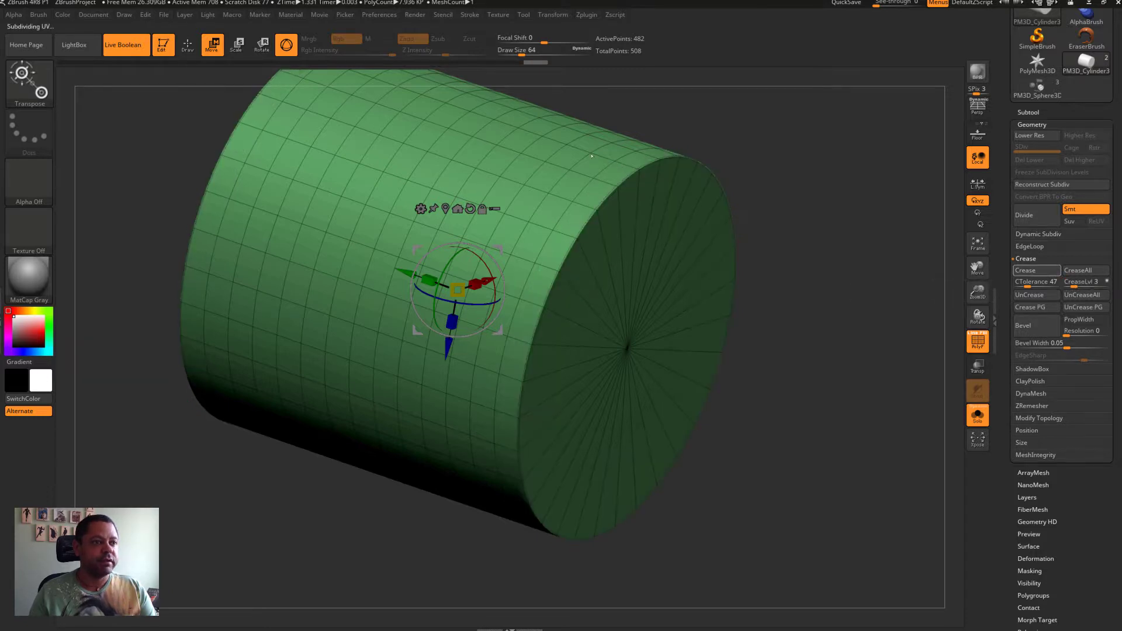
pyautogui.scroll(3, 810, 263)
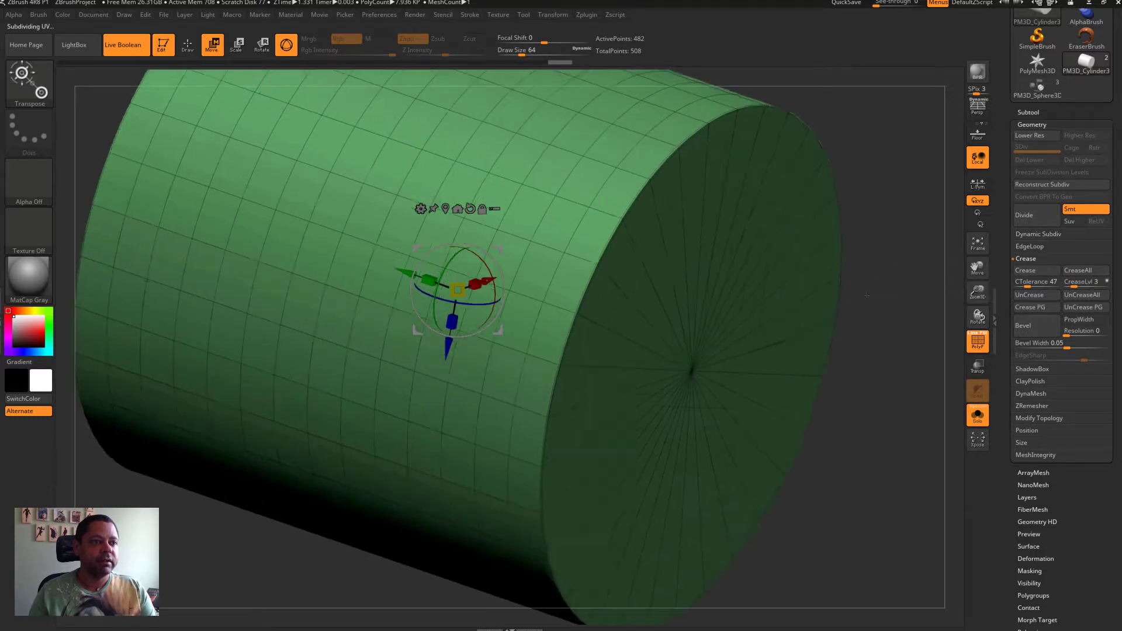
pyautogui.scroll(3, 818, 267)
pyautogui.scroll(-3, 830, 271)
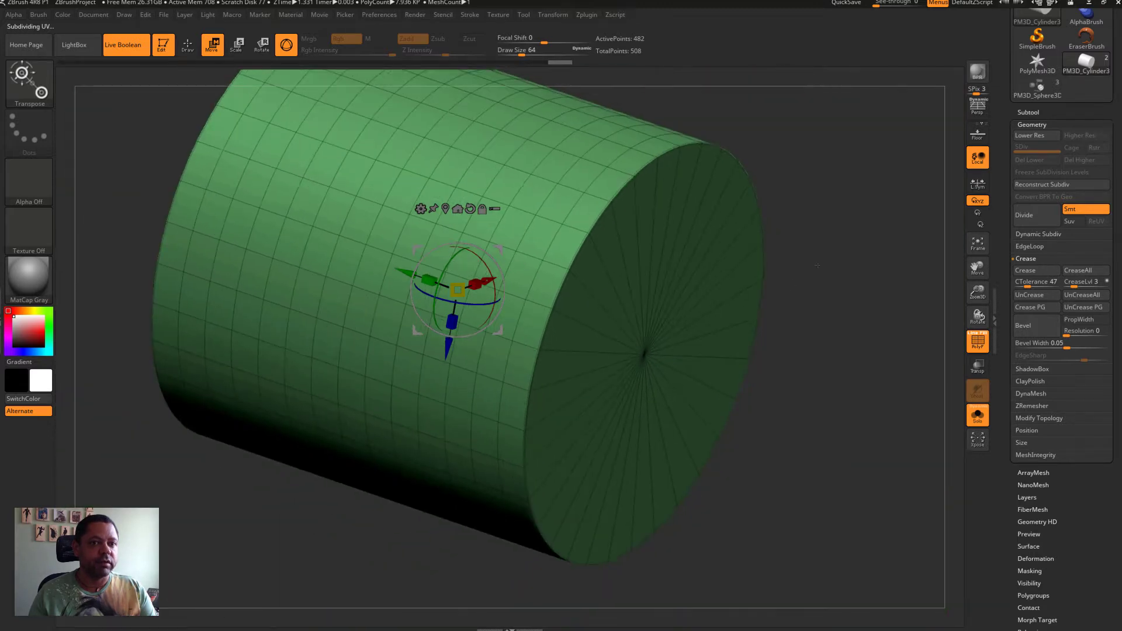
pyautogui.scroll(-1, 829, 270)
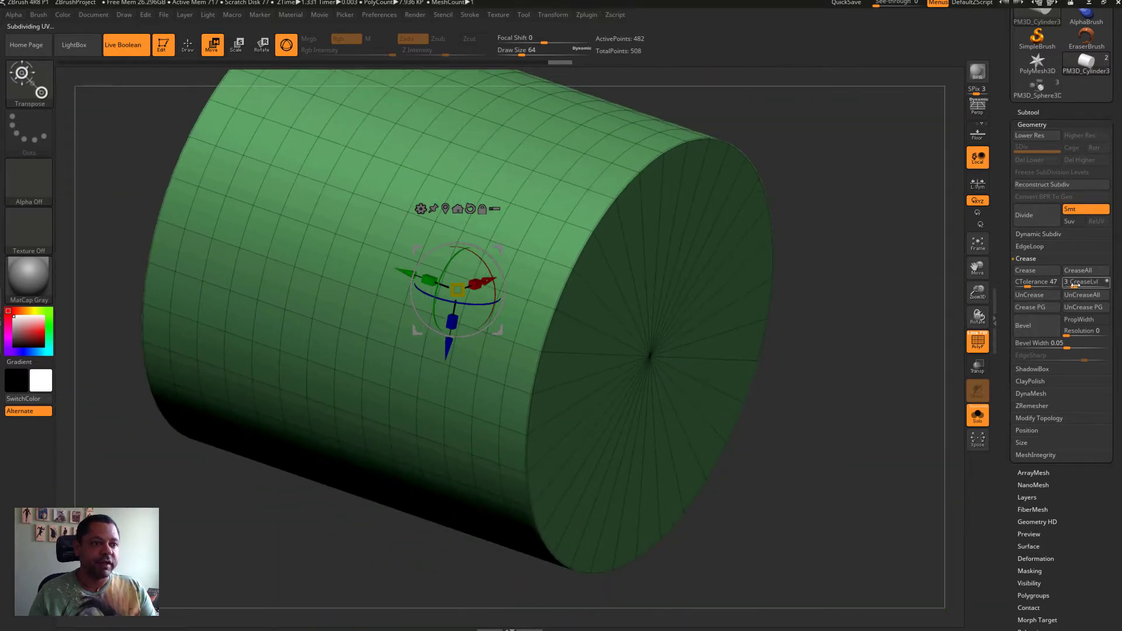
# Crease the border at level 15, drop to the base level, and clear all creases
pyautogui.moveTo(1075, 284); pyautogui.dragTo(1108, 284)
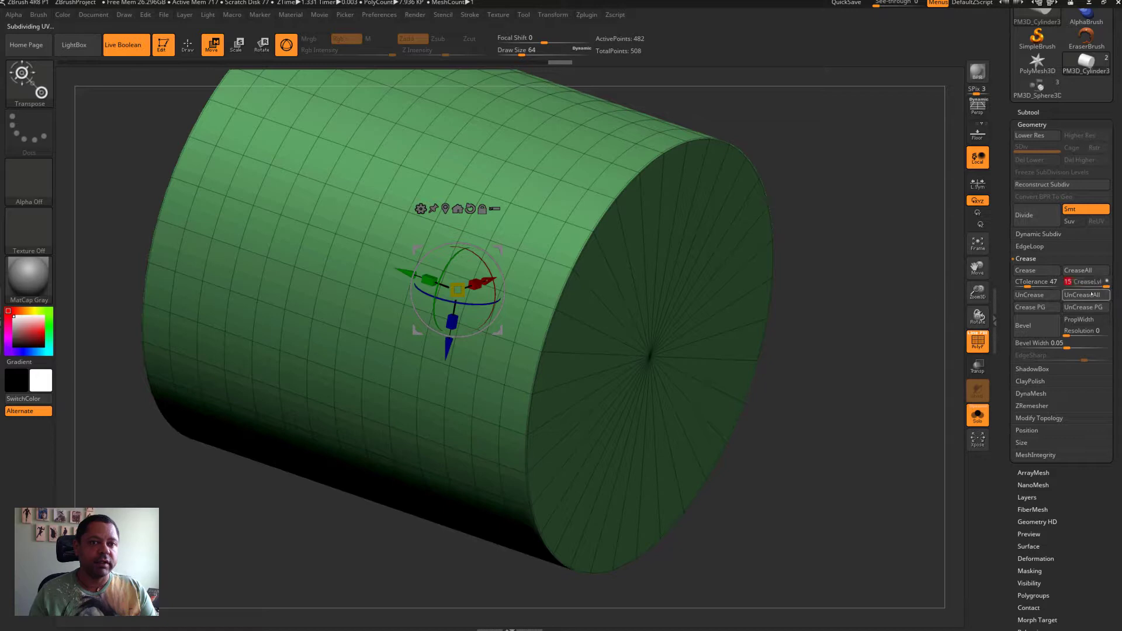
pyautogui.click(1034, 270)
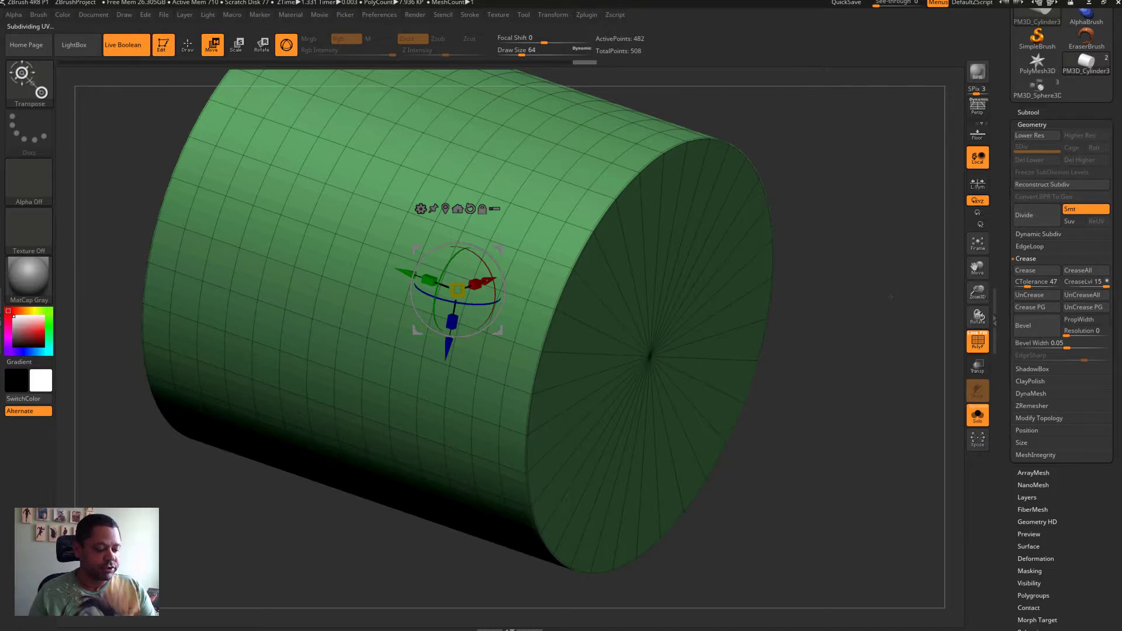
pyautogui.hotkey('shift', 'd')
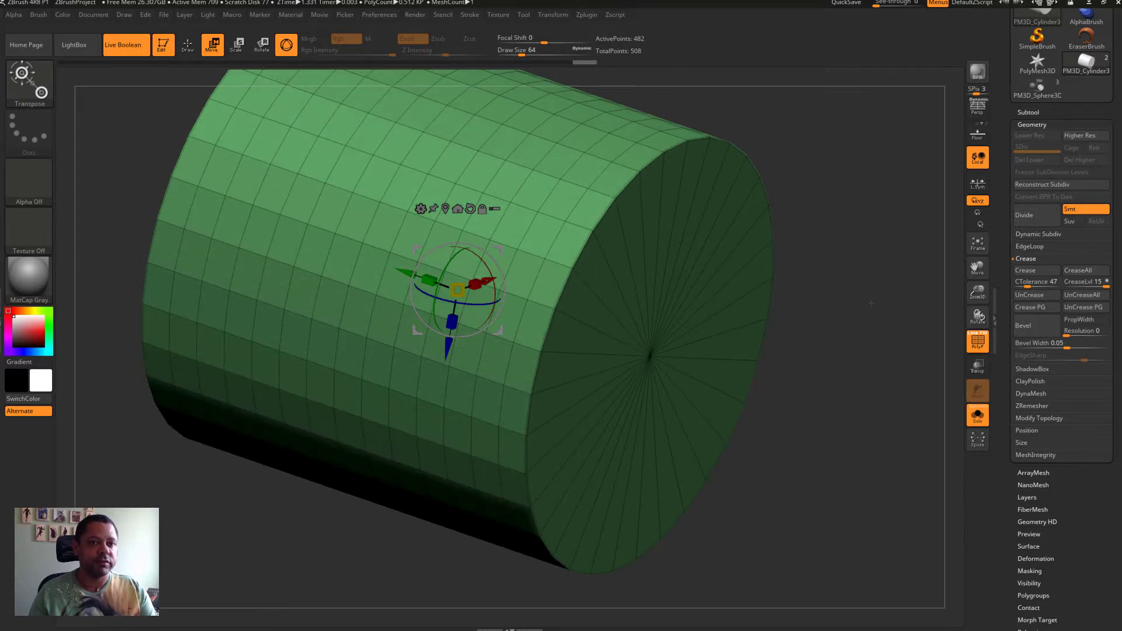
pyautogui.click(1076, 298)
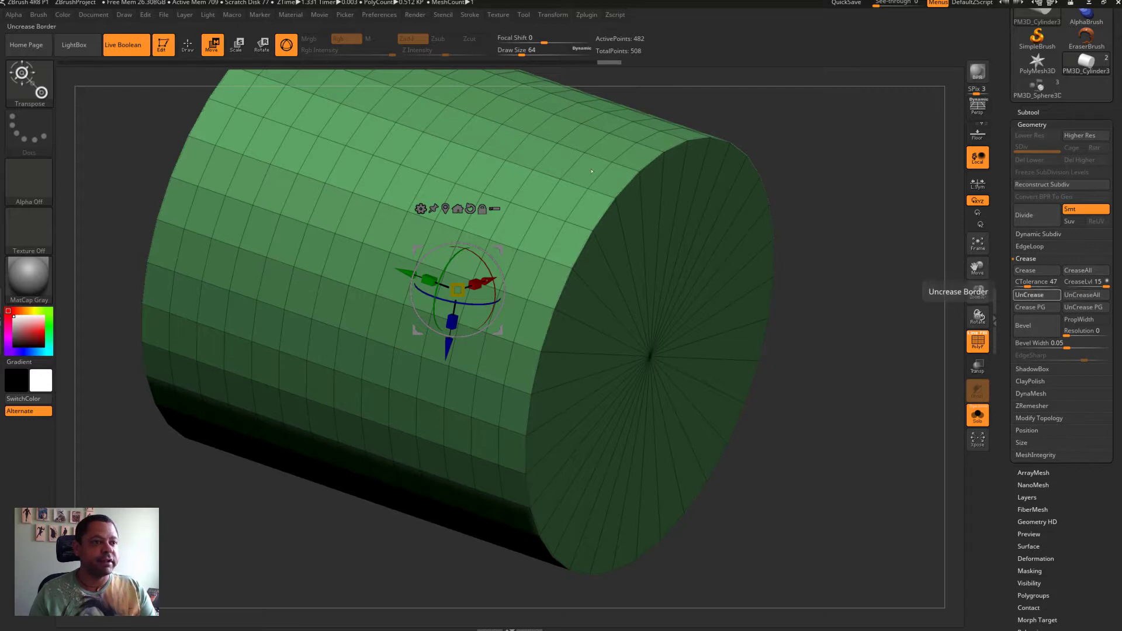
pyautogui.click(1030, 296)
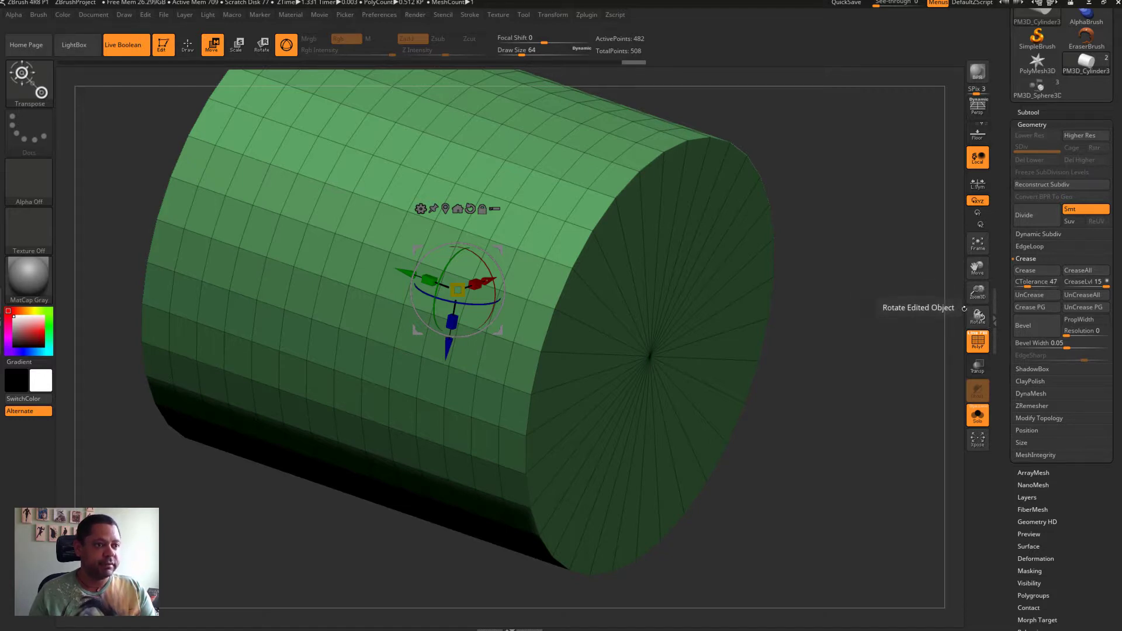
pyautogui.press('d')
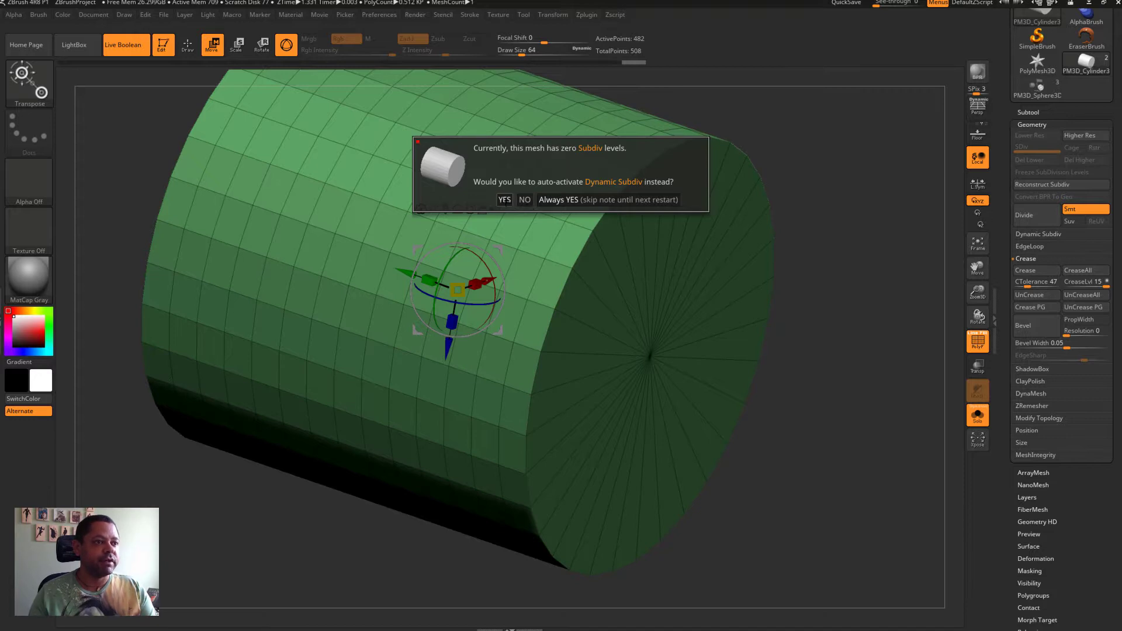
# Accept Dynamic Subdiv, crease the border edges, then step back down to the base level
pyautogui.click(505, 200)
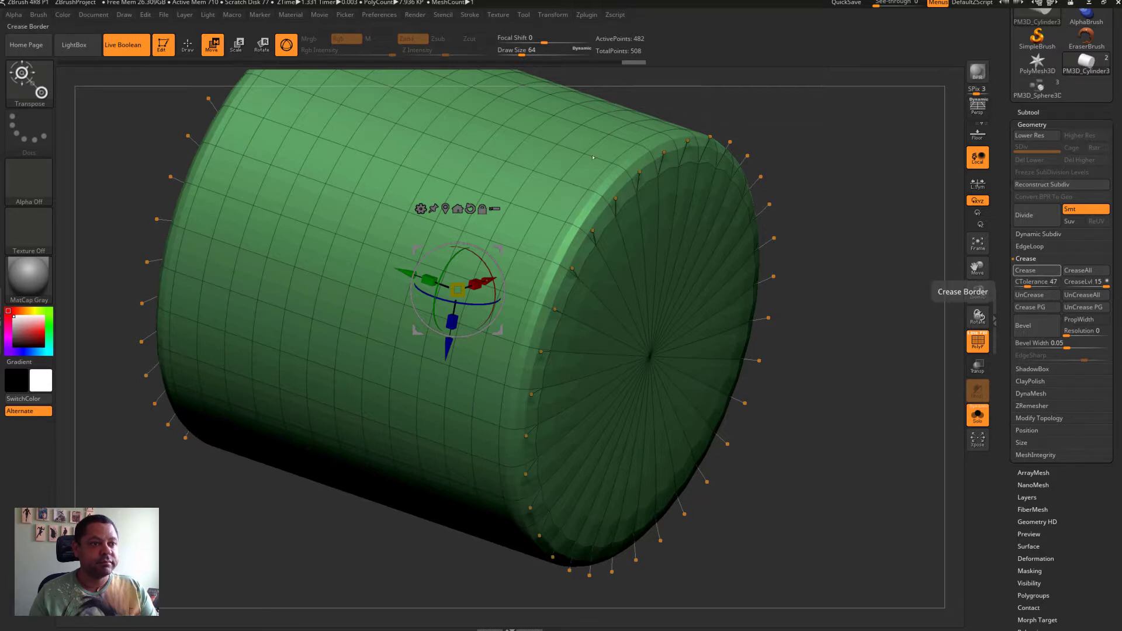
pyautogui.click(1036, 270)
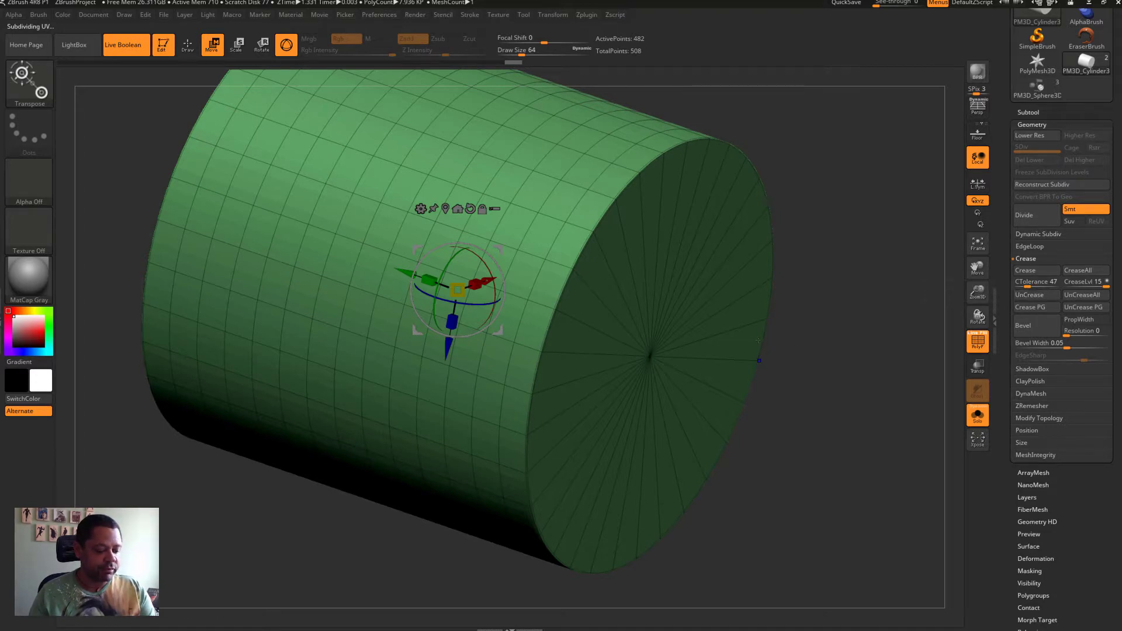
pyautogui.hotkey('shift', 'd')
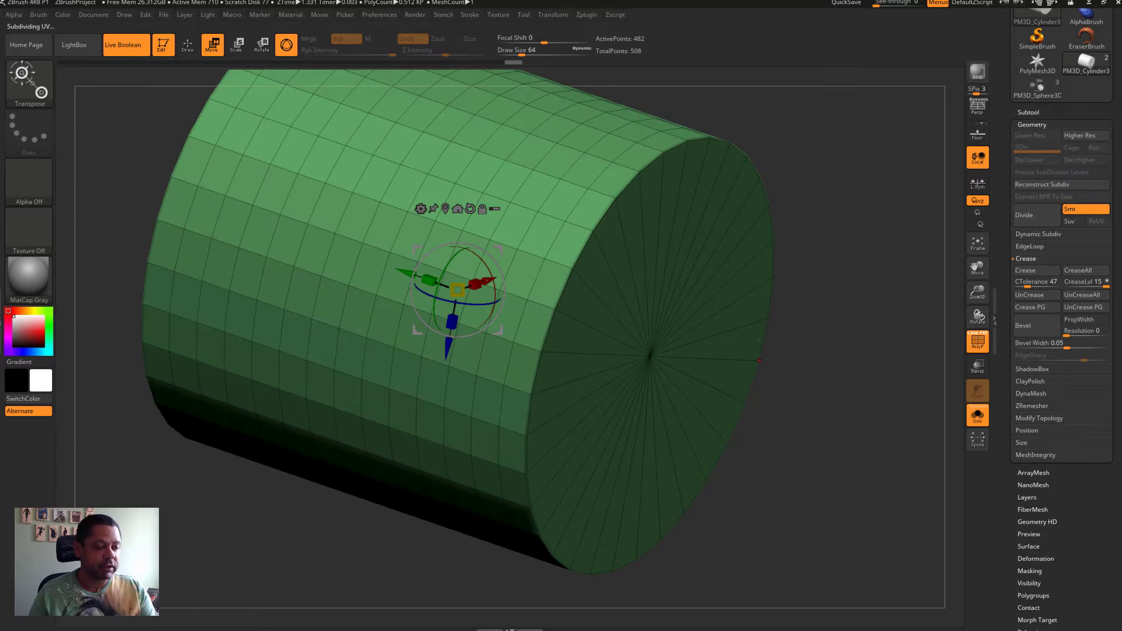
pyautogui.hotkey('shift', 'd')
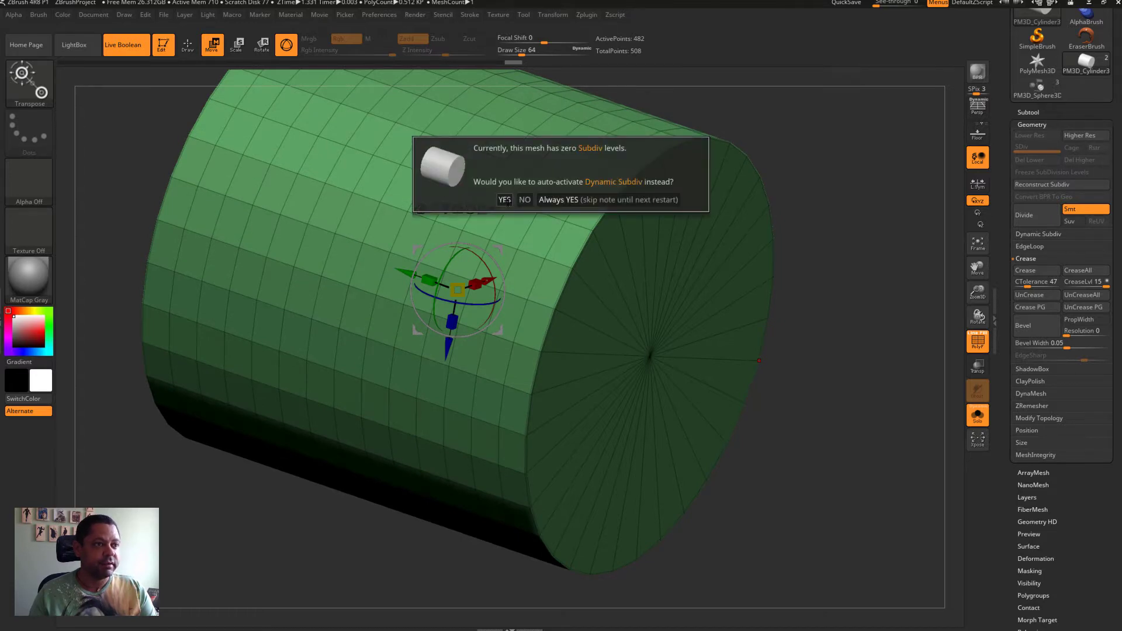
# Accept Dynamic Subdiv again and uncrease the cylinder's rims so they stay rounded
pyautogui.click(505, 200)
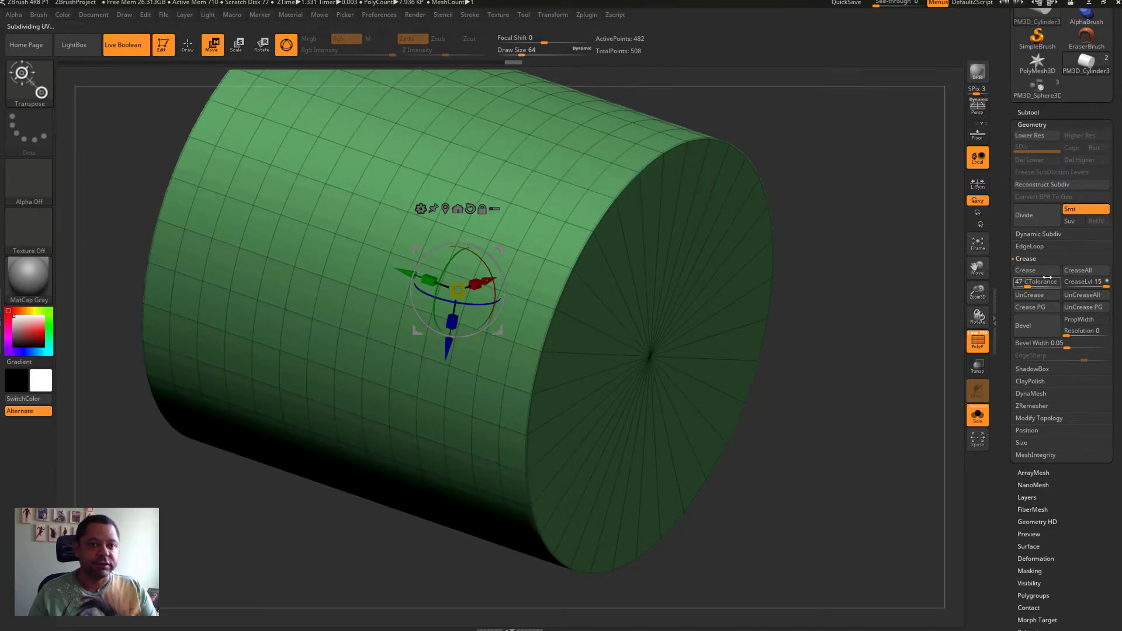
pyautogui.click(1020, 297)
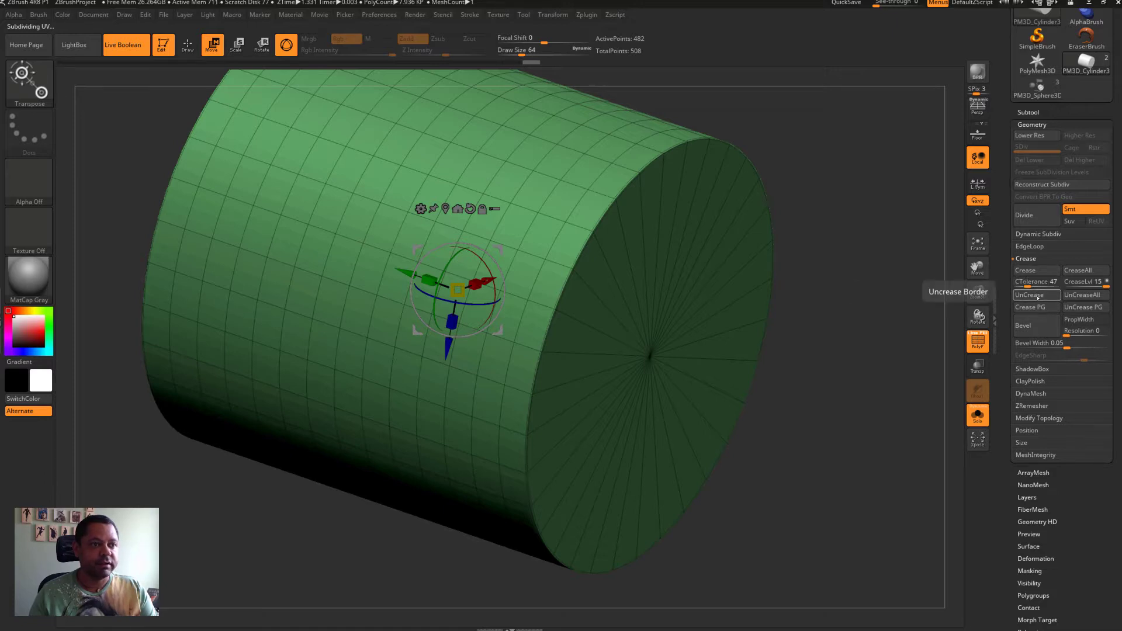
pyautogui.click(1081, 295)
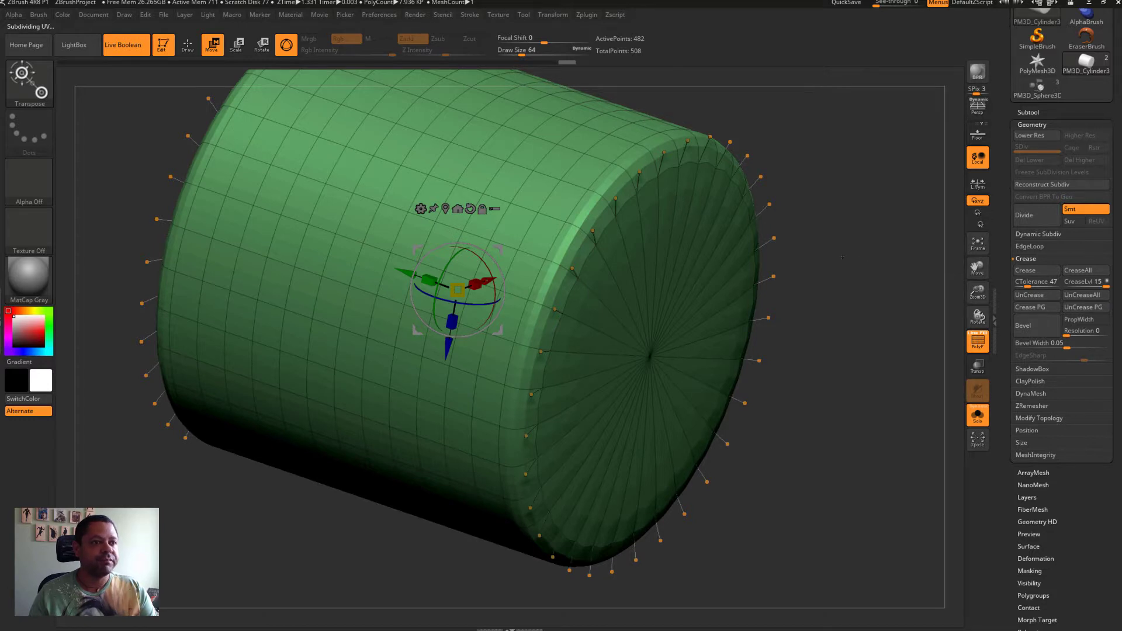
pyautogui.moveTo(841, 256); pyautogui.dragTo(844, 255)
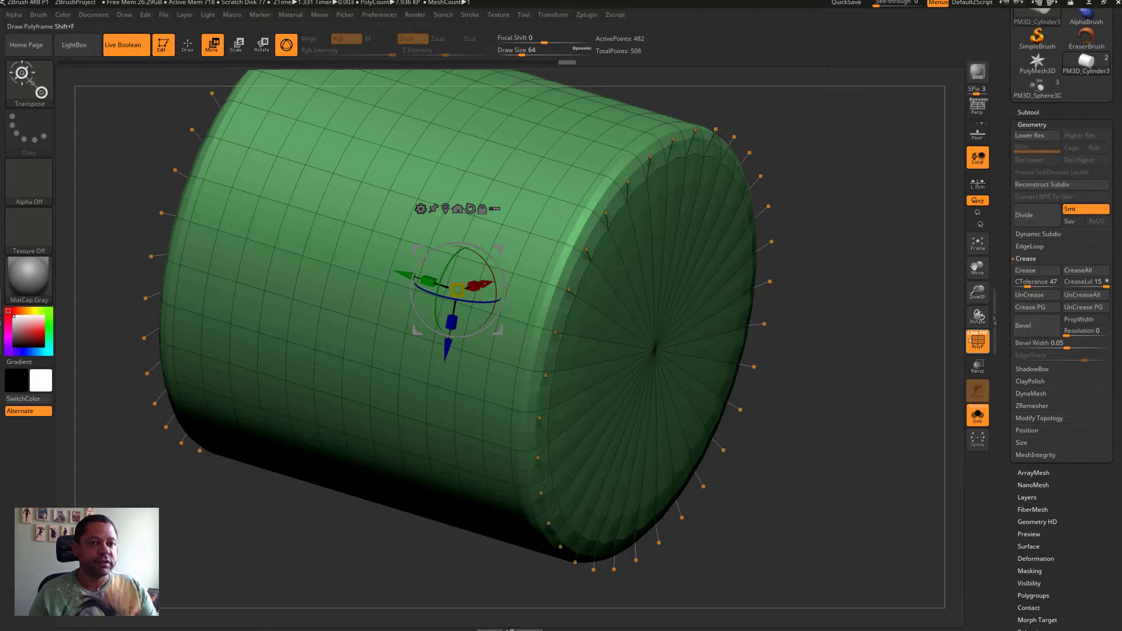
# Turn off PolyF and Solo and orbit to view the cube's hole face-on
pyautogui.click(977, 340)
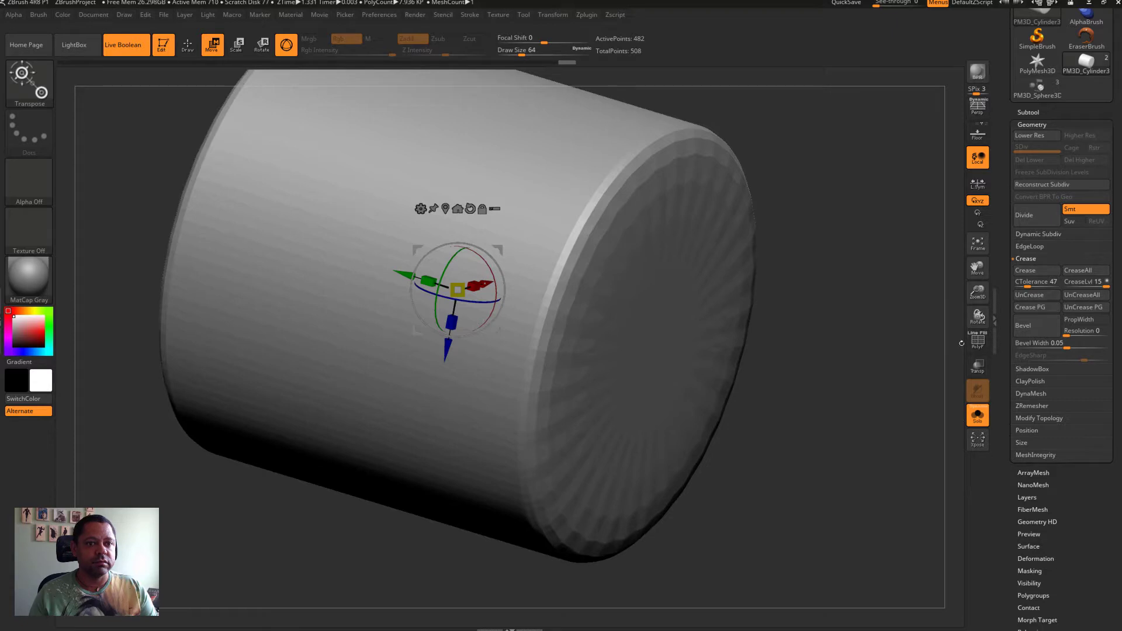
pyautogui.click(977, 415)
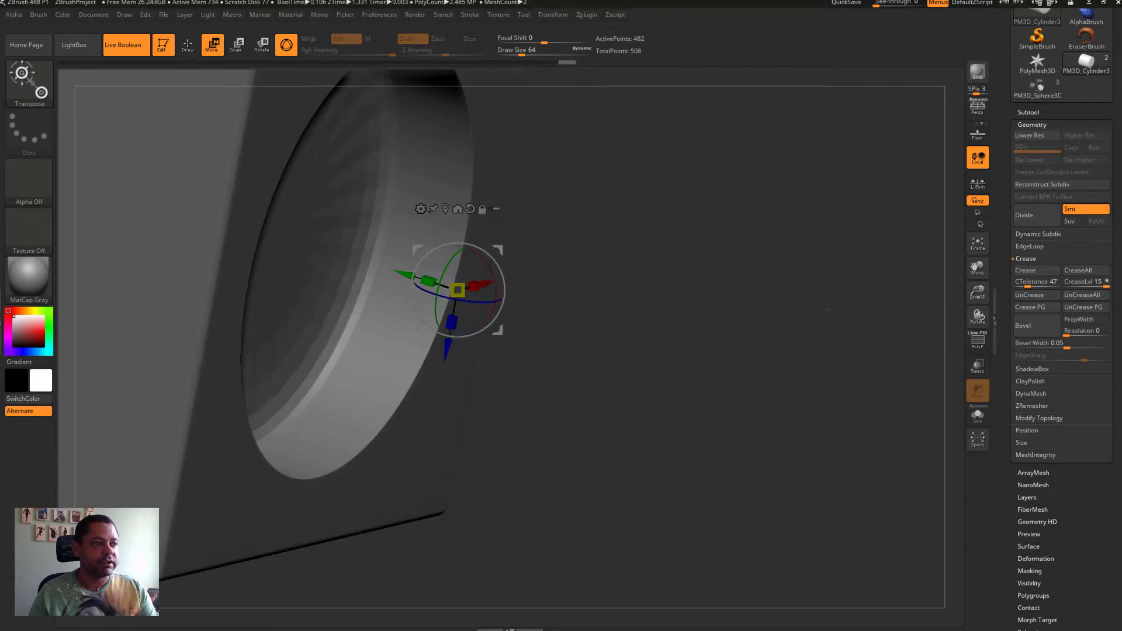
pyautogui.moveTo(935, 388)
pyautogui.mouseDown()
pyautogui.moveTo(819, 280)
pyautogui.moveTo(860, 305)
pyautogui.moveTo(826, 271)
pyautogui.moveTo(830, 289)
pyautogui.mouseUp()
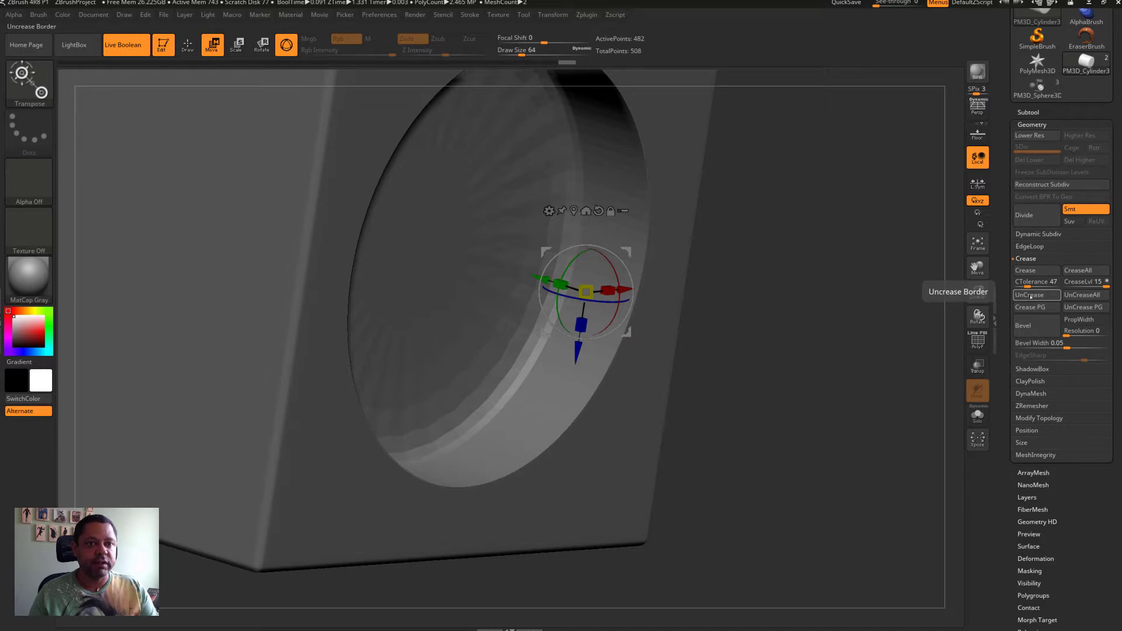
# Uncrease the hole rim and raise the cylinder's SmoothSubdiv to 4
pyautogui.click(1031, 295)
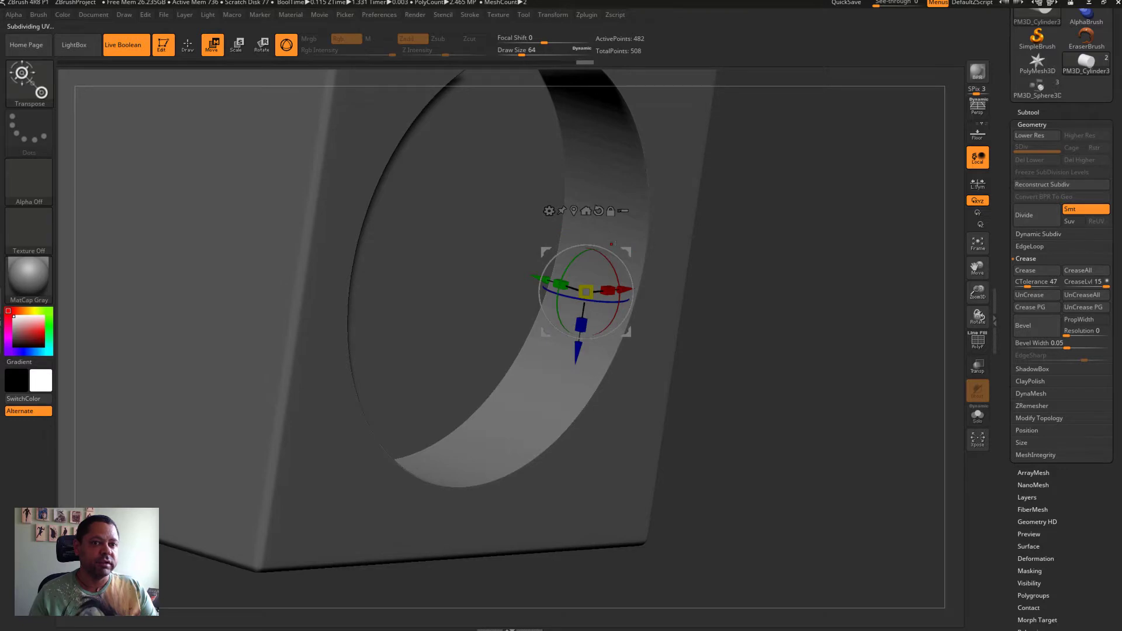
pyautogui.click(1050, 234)
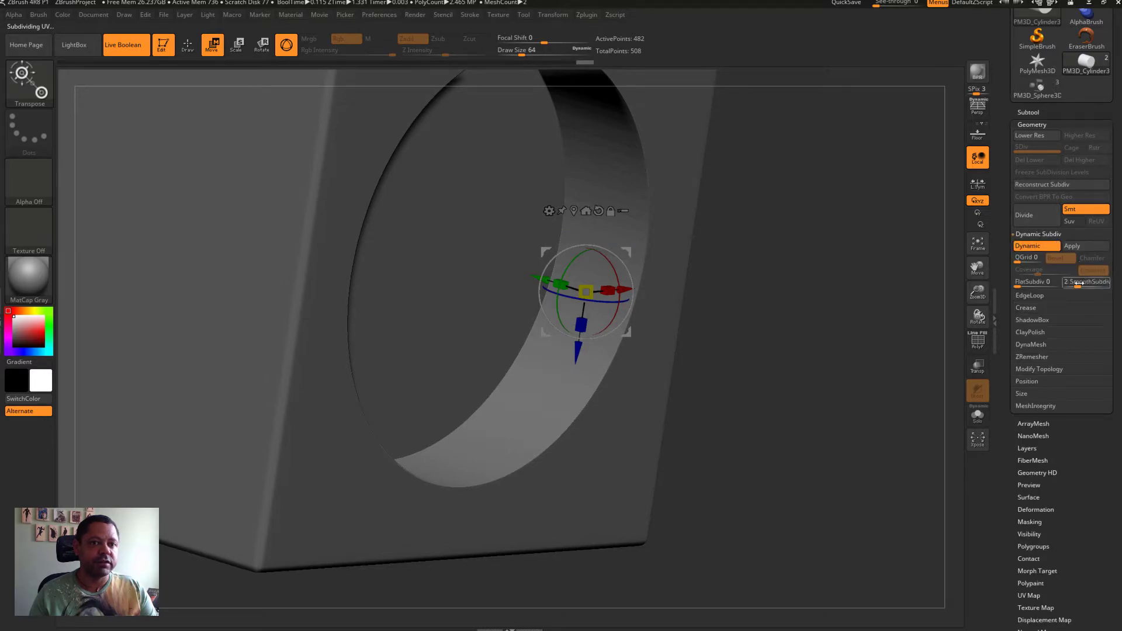
pyautogui.moveTo(1079, 286); pyautogui.dragTo(1085, 286)
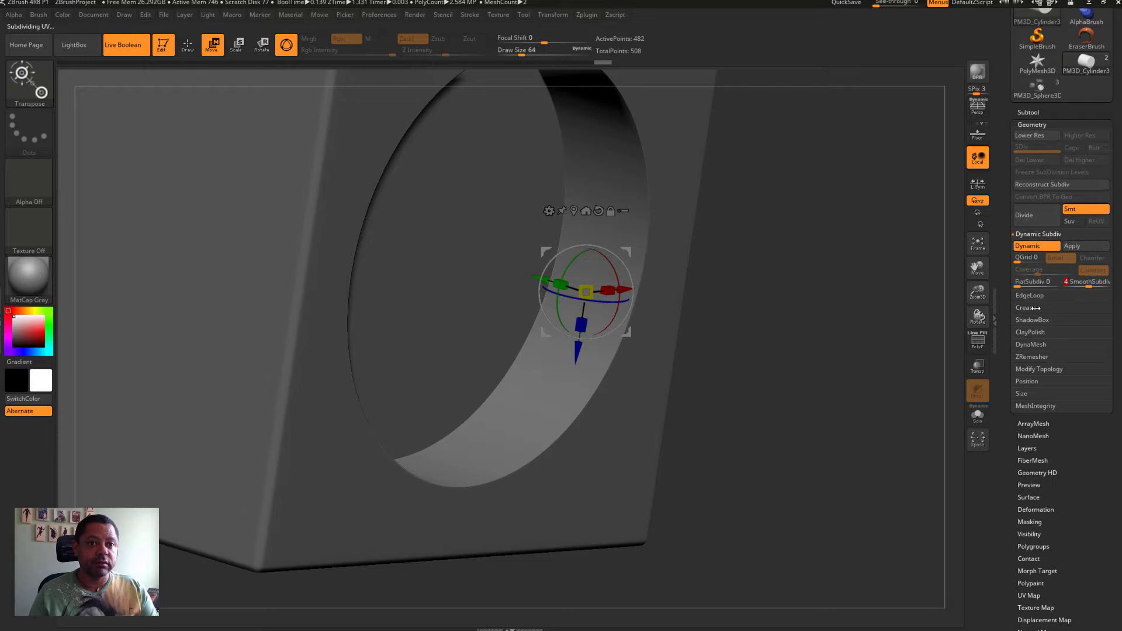
pyautogui.click(1034, 308)
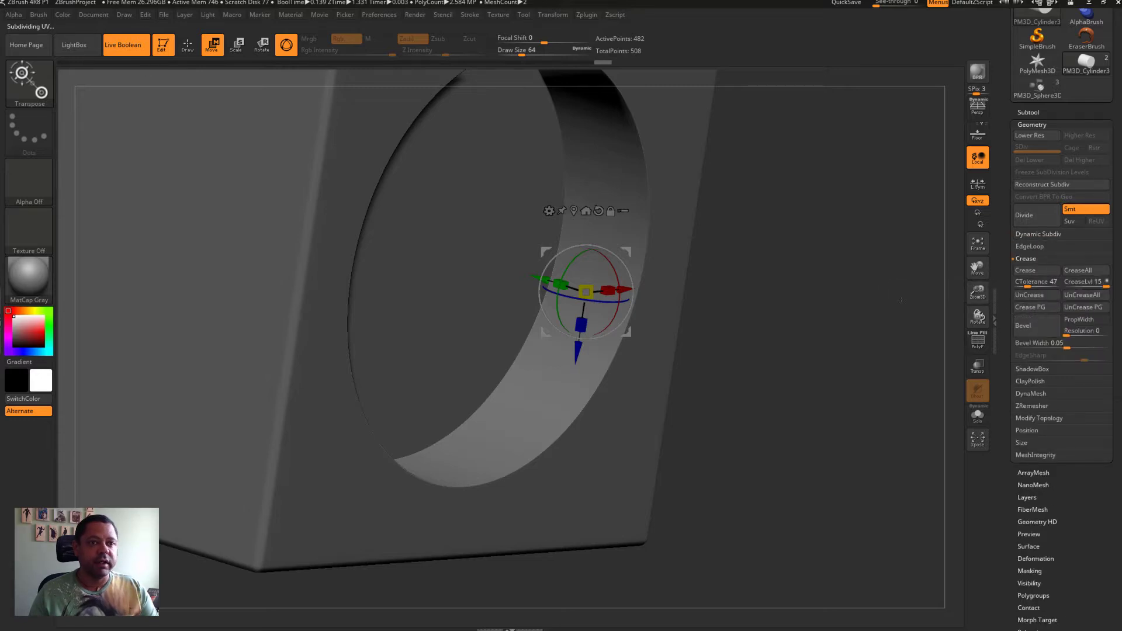
# Show the cylinder alone with its polygroup wireframe and preview Dynamic Subdiv
pyautogui.click(977, 340)
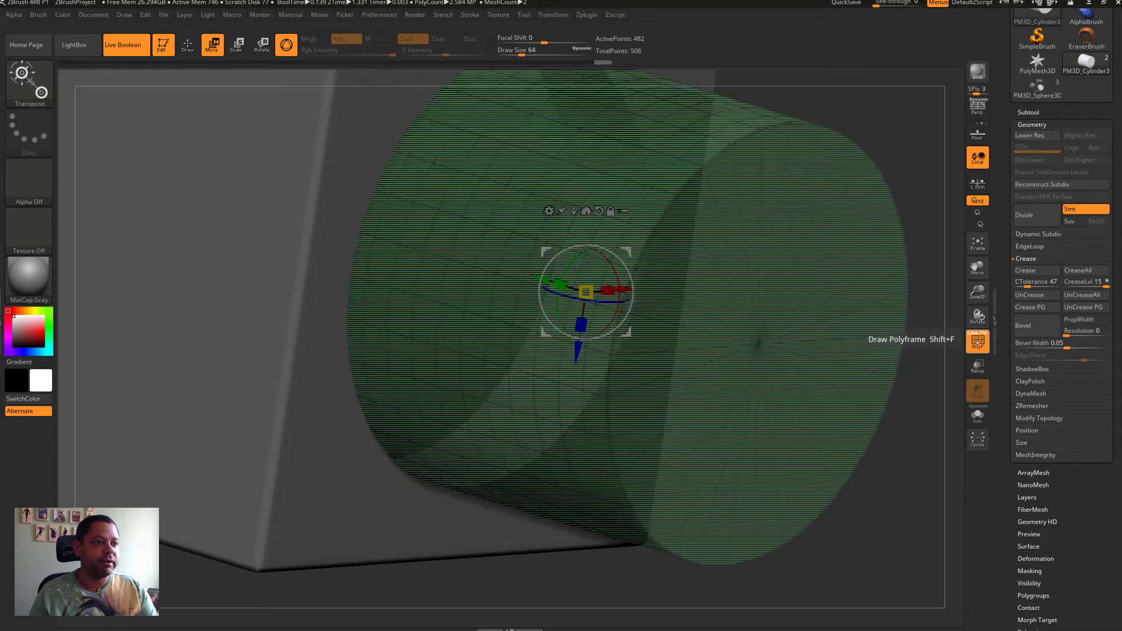
pyautogui.click(977, 415)
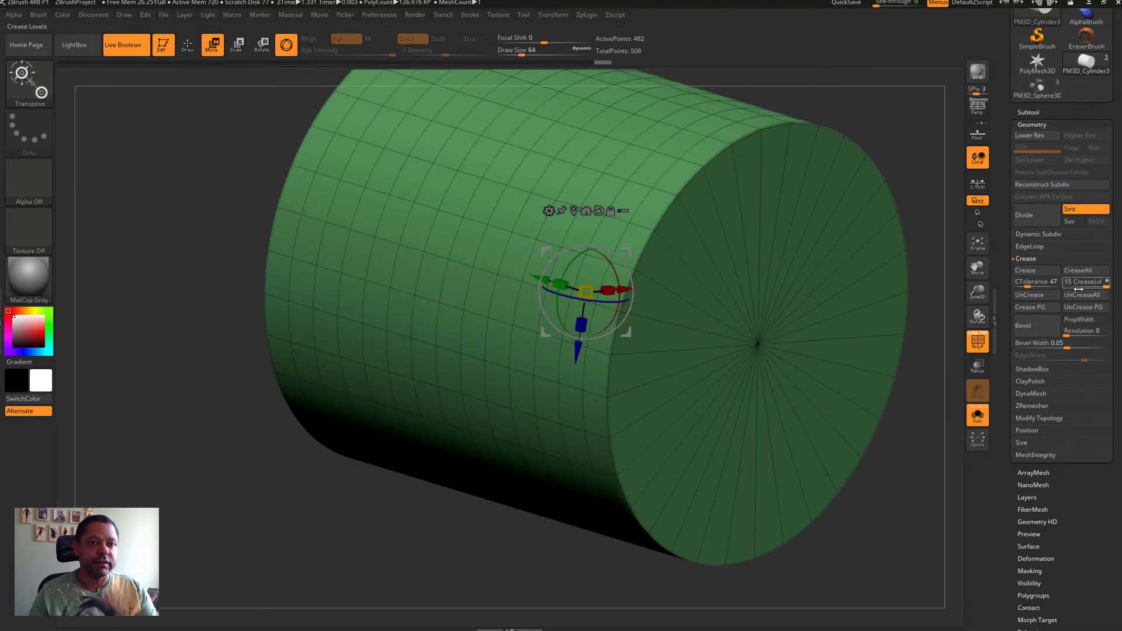
pyautogui.hotkey('ctrl', 'd')
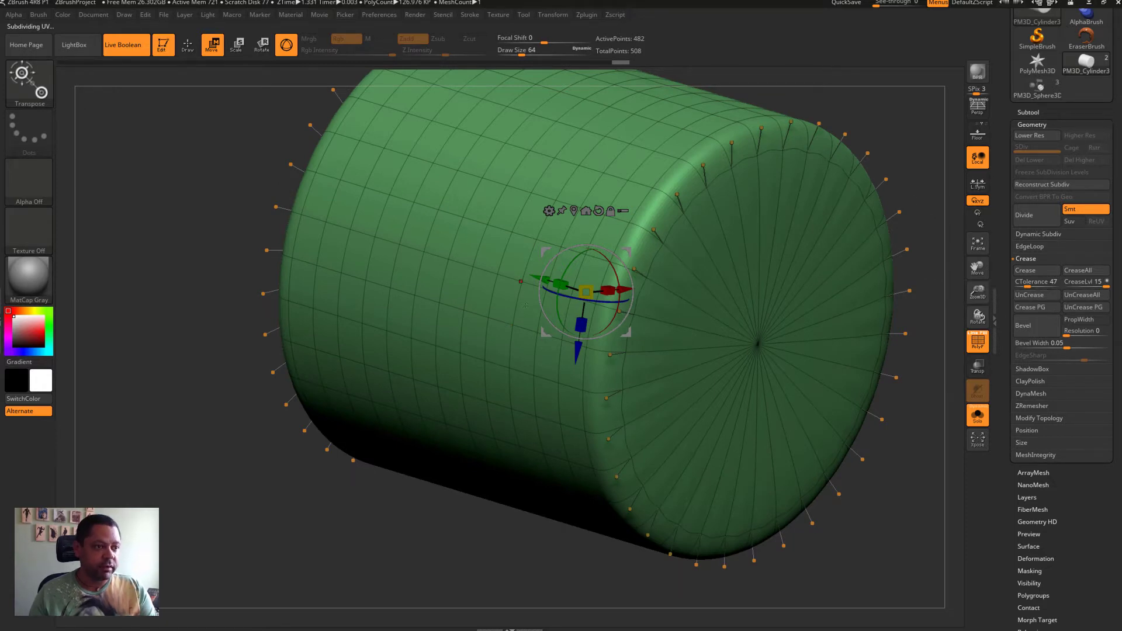
# With ZModeler's Insert Single EdgeLoop, add a cap loop and slide it toward the rim
pyautogui.press('b')
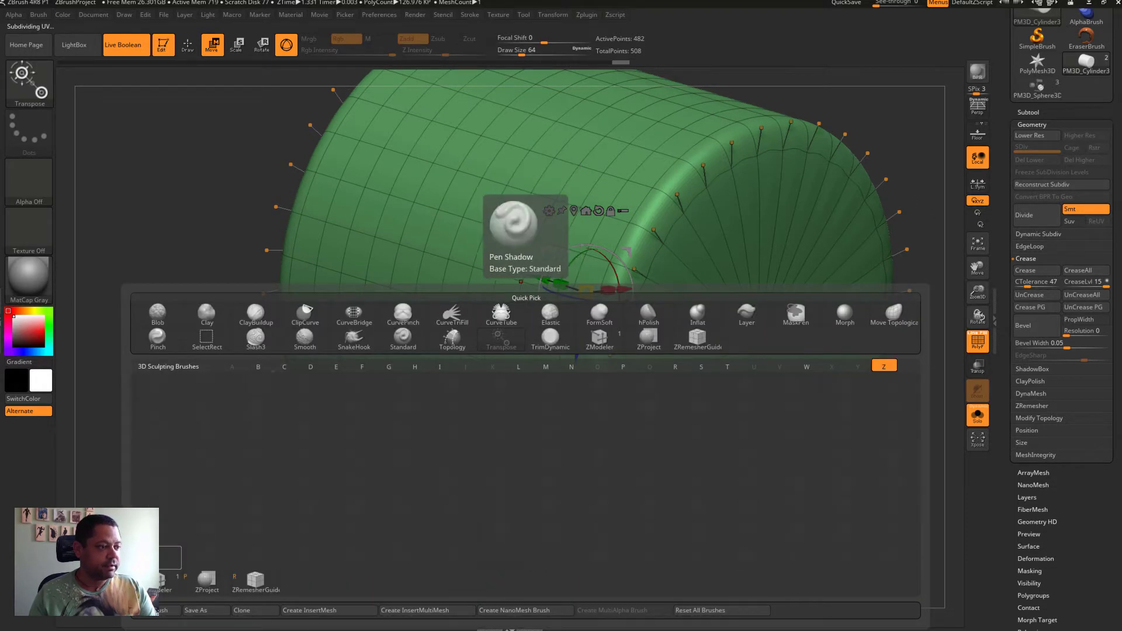
pyautogui.press('m')
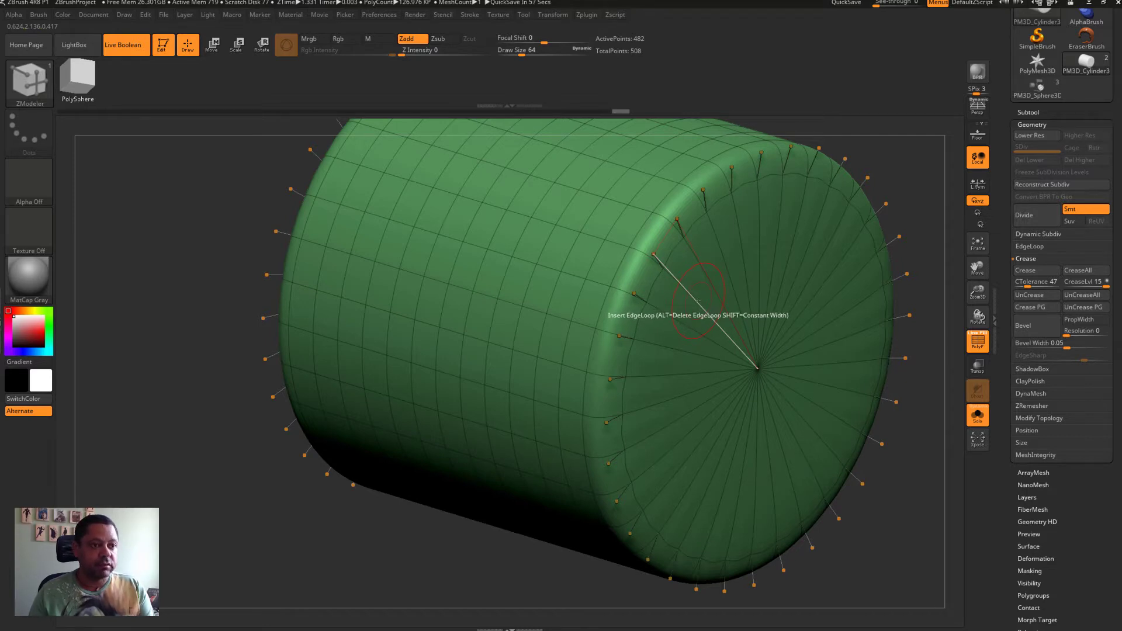
pyautogui.press('space')
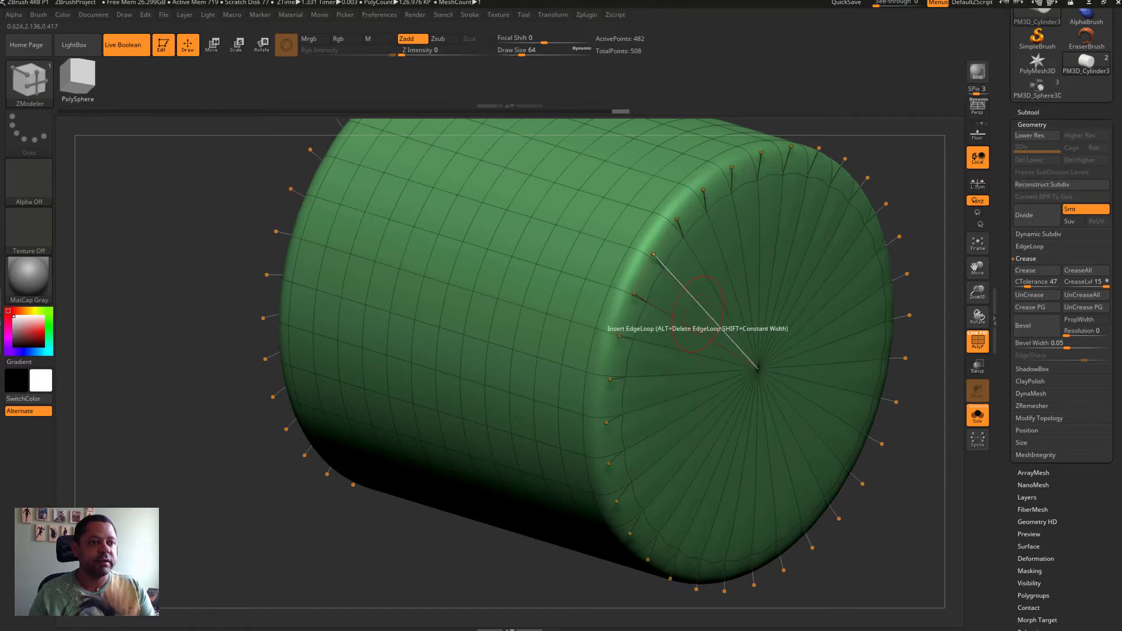
pyautogui.click(694, 300)
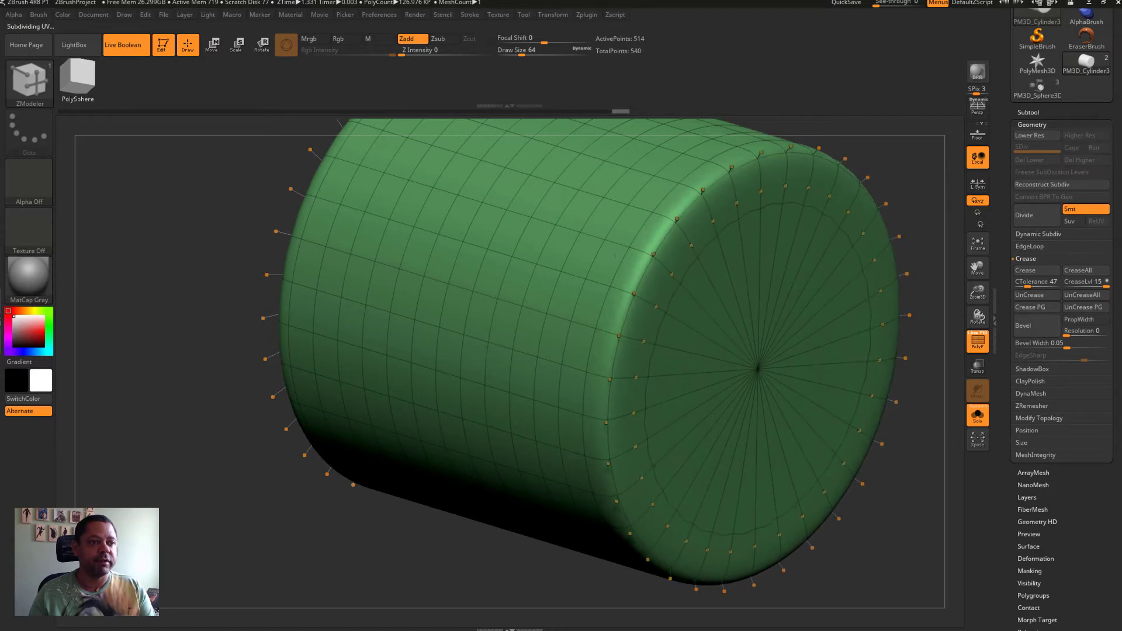
pyautogui.moveTo(648, 273); pyautogui.dragTo(554, 222)
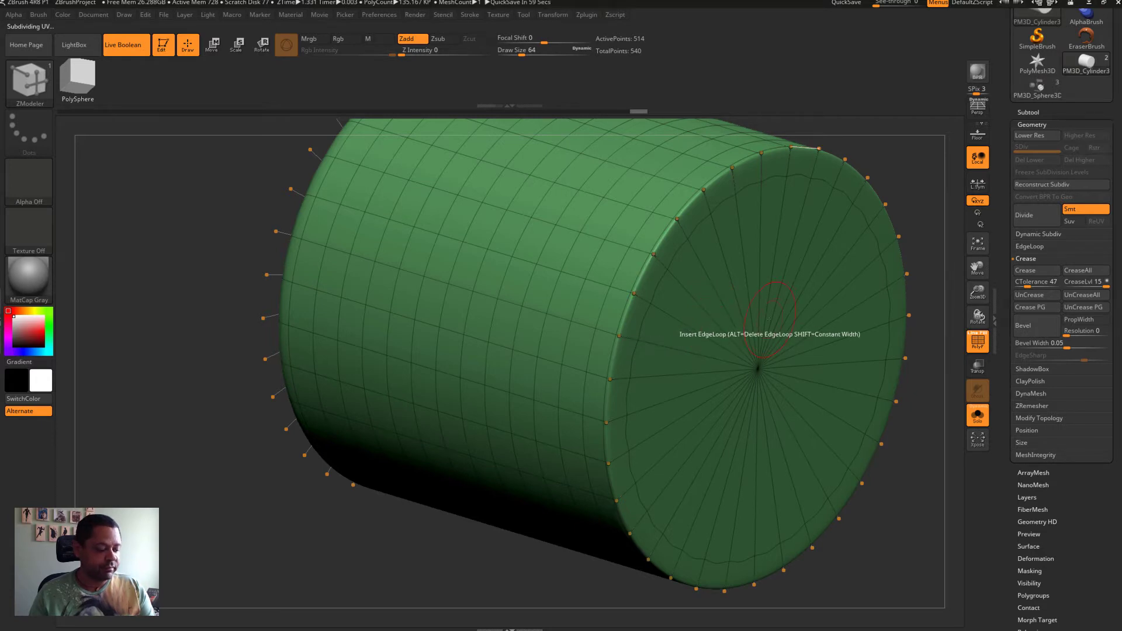
pyautogui.hotkey('shift', 'd')
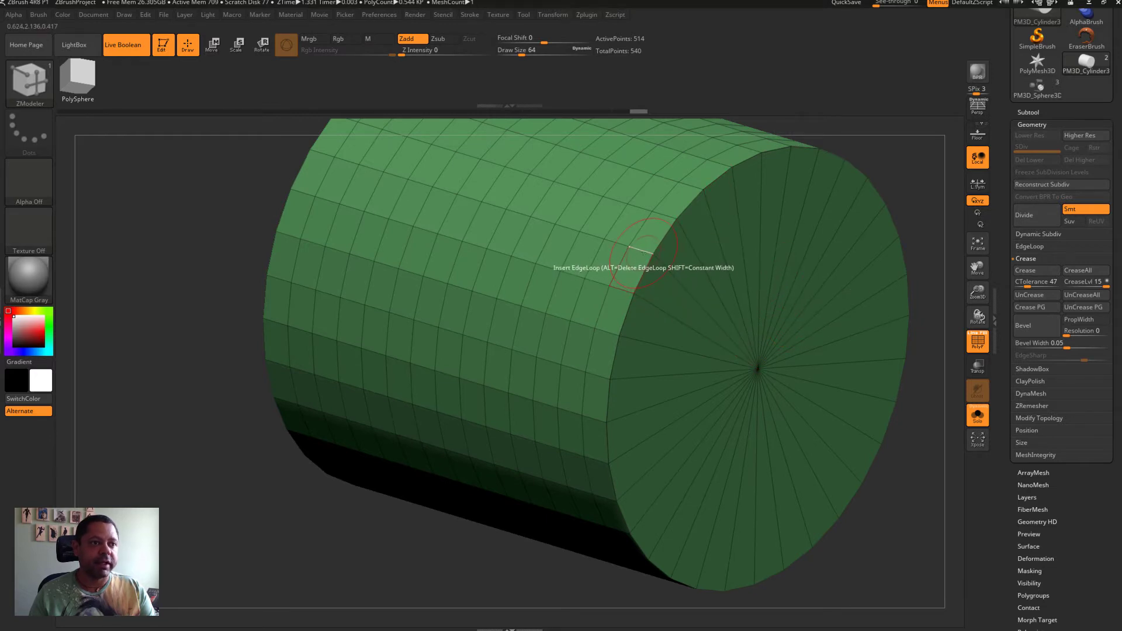
# Toggle the Dynamic Subdiv preview on and off while adding another loop near the rim
pyautogui.press('d')
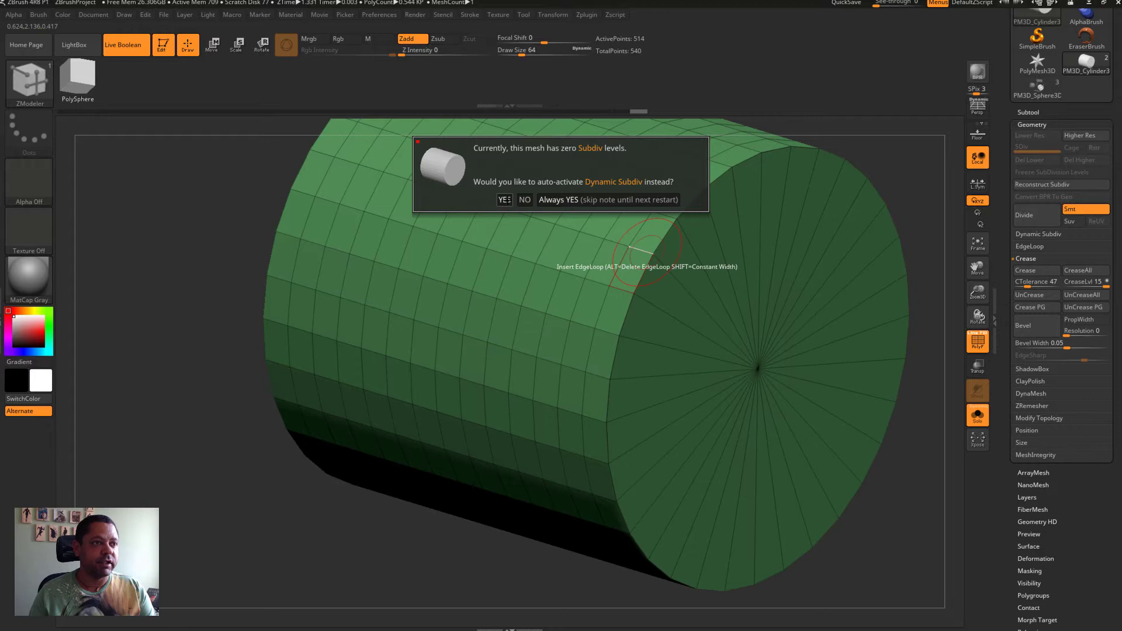
pyautogui.press('Return')
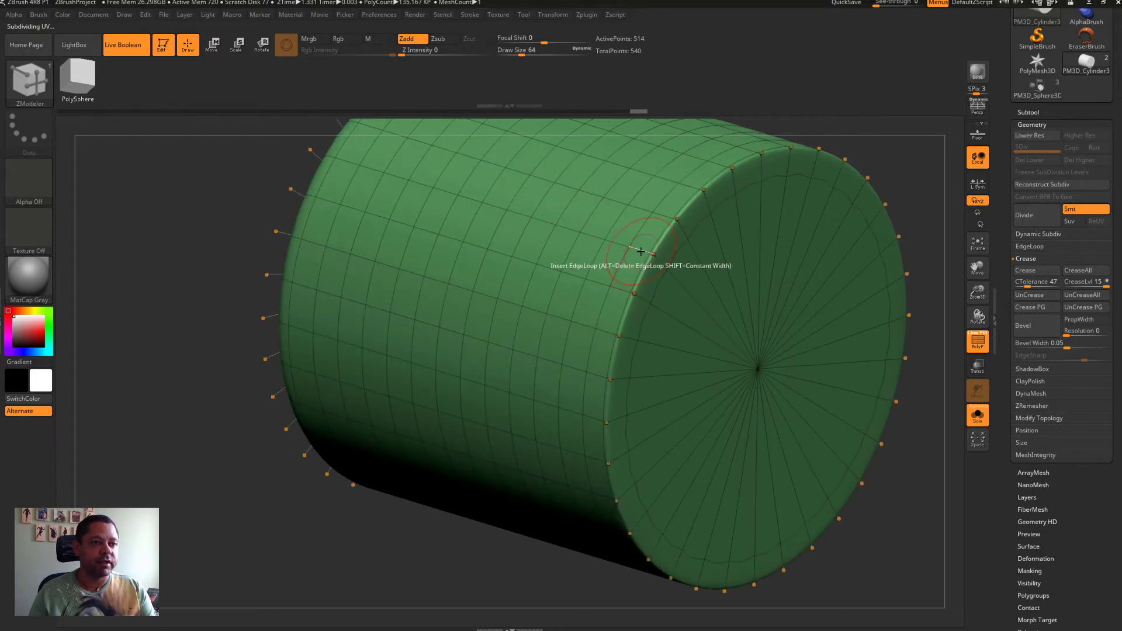
pyautogui.click(647, 257)
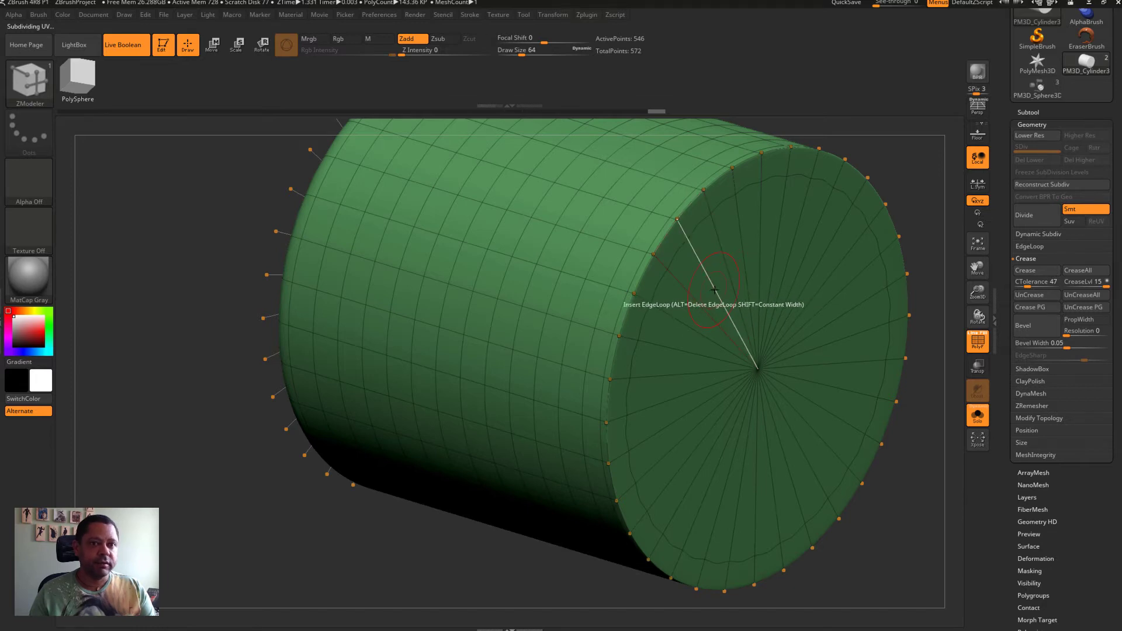
pyautogui.click(1030, 235)
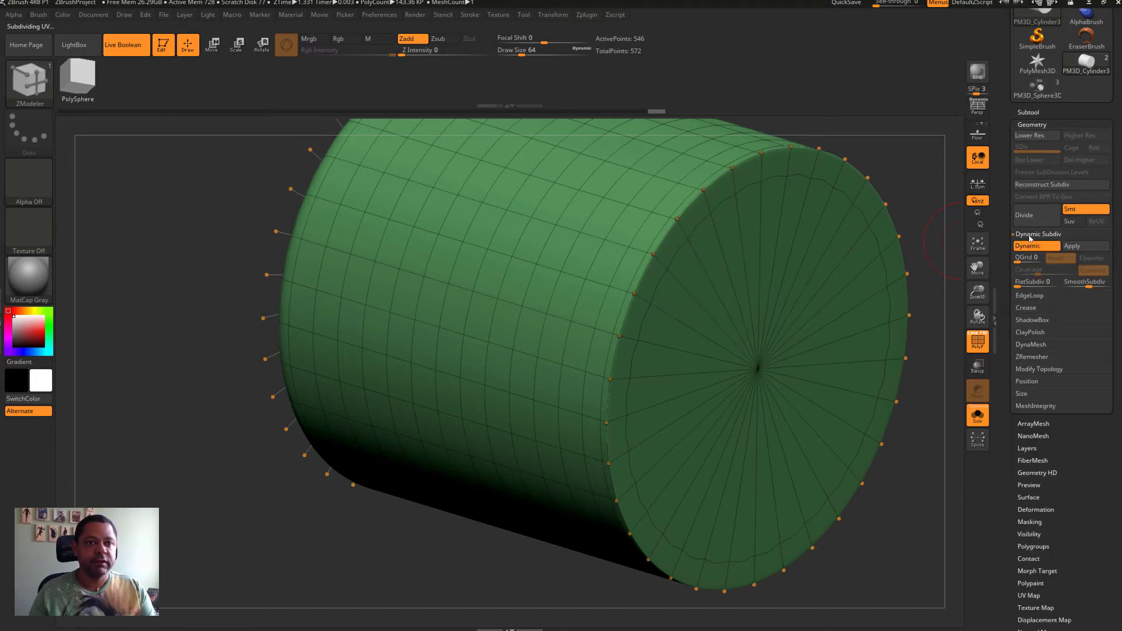
pyautogui.click(1028, 246)
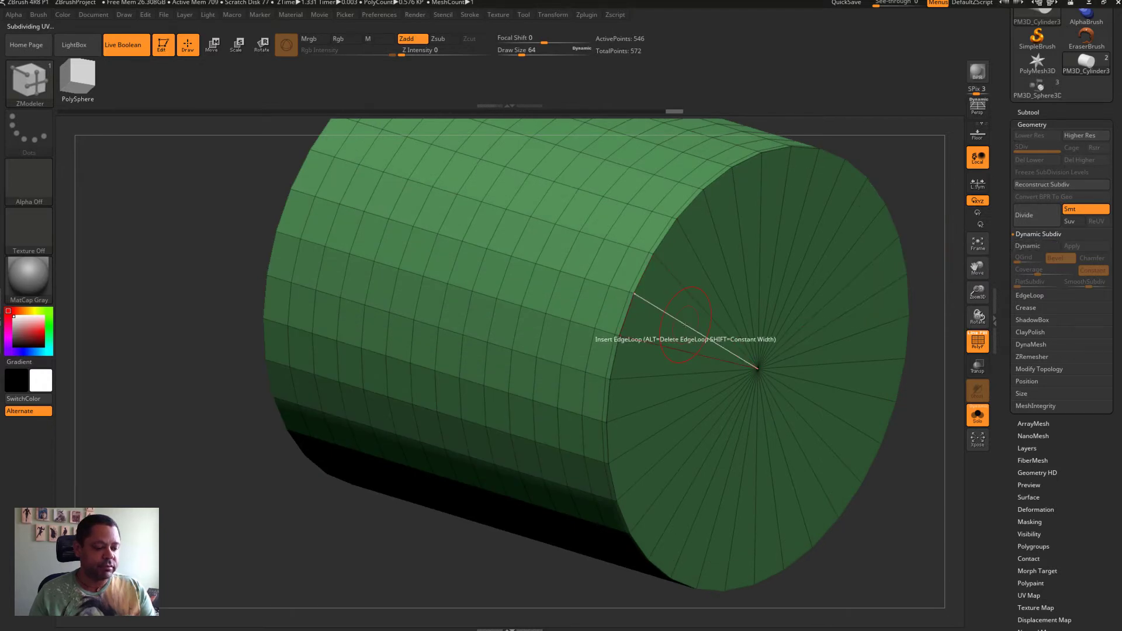
pyautogui.press('d')
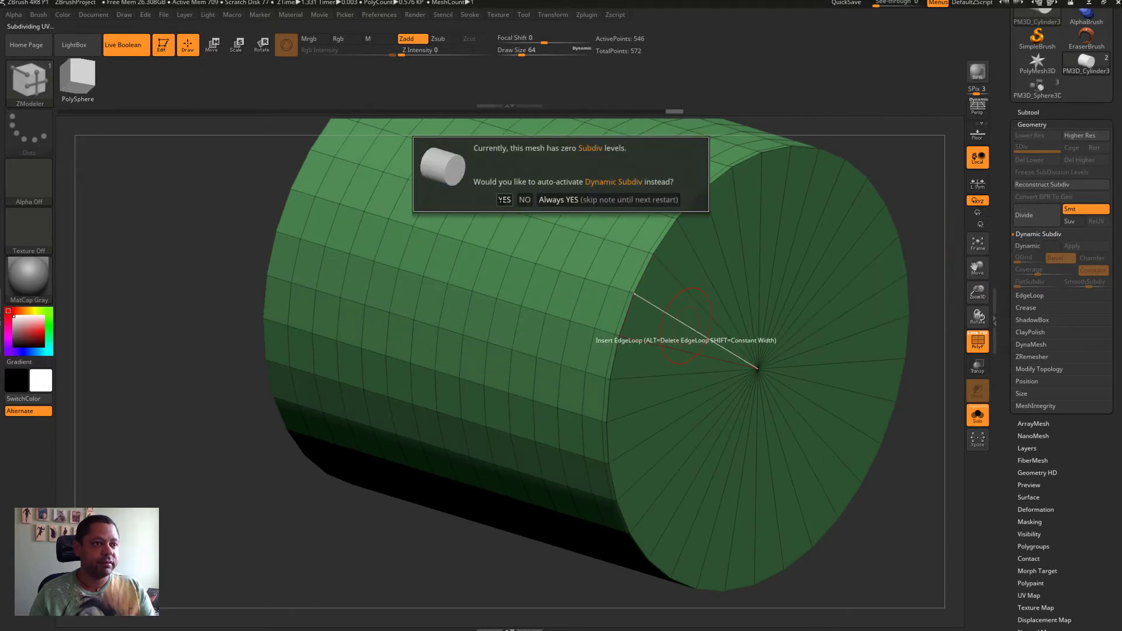
pyautogui.click(504, 200)
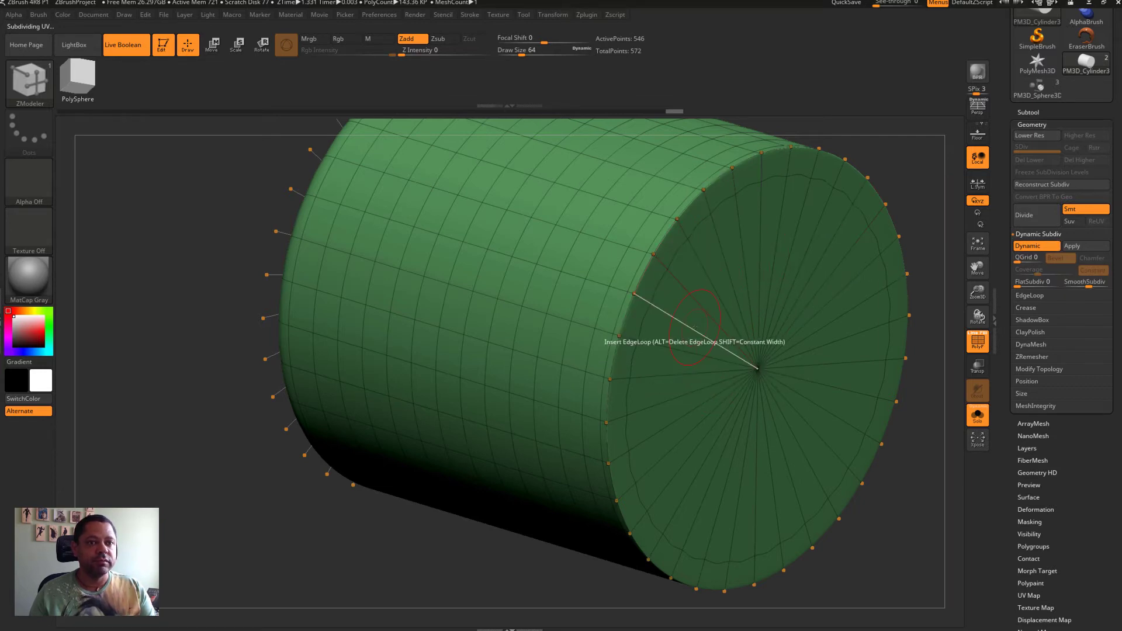
pyautogui.click(1026, 246)
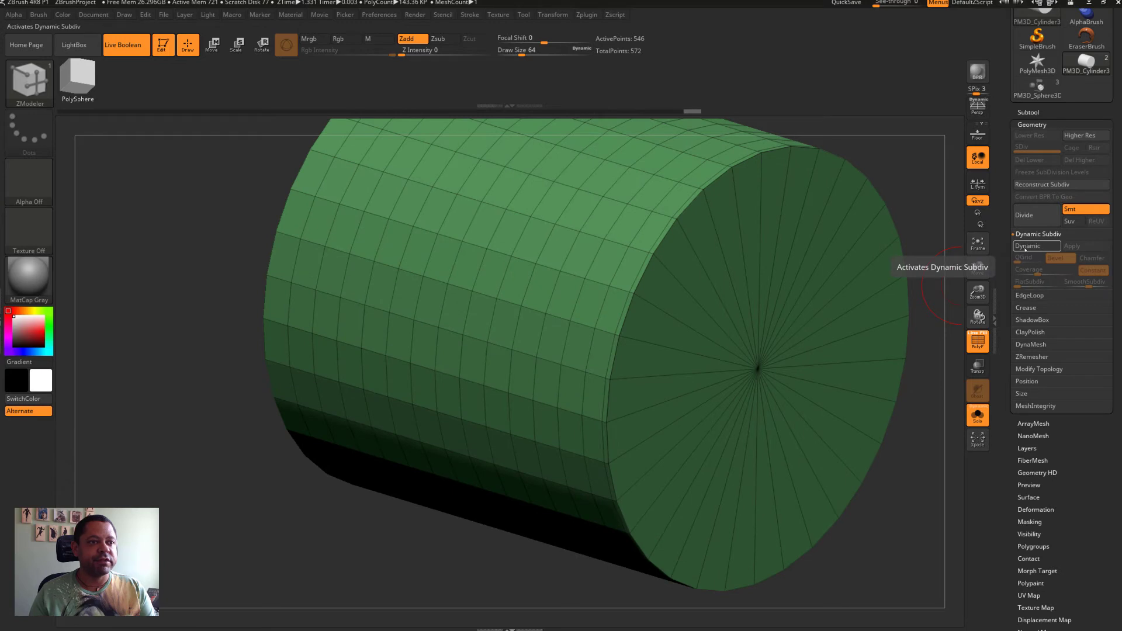
pyautogui.click(1032, 247)
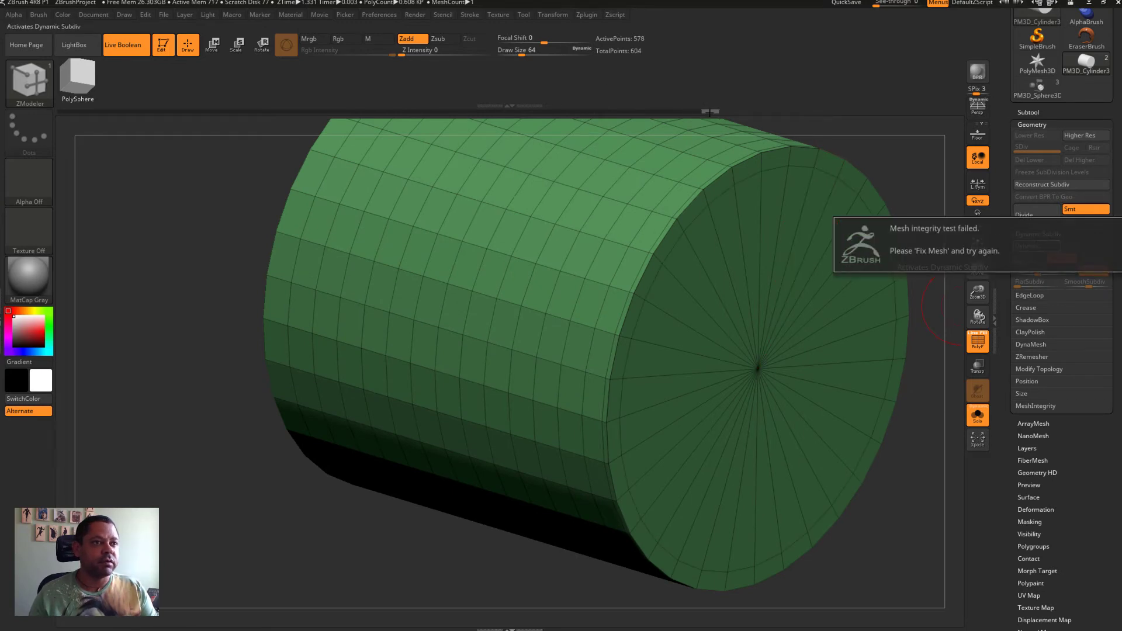
# Revert via Undo History, then insert two rim loops and one even inner loop on the cap
pyautogui.moveTo(710, 112); pyautogui.dragTo(571, 114)
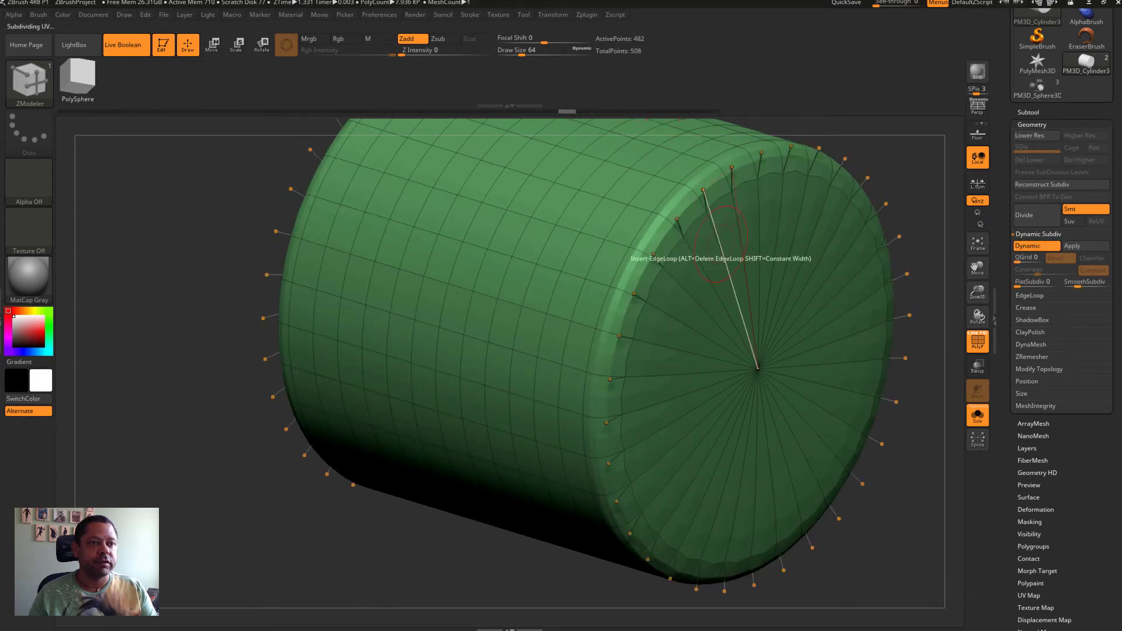
pyautogui.click(708, 276)
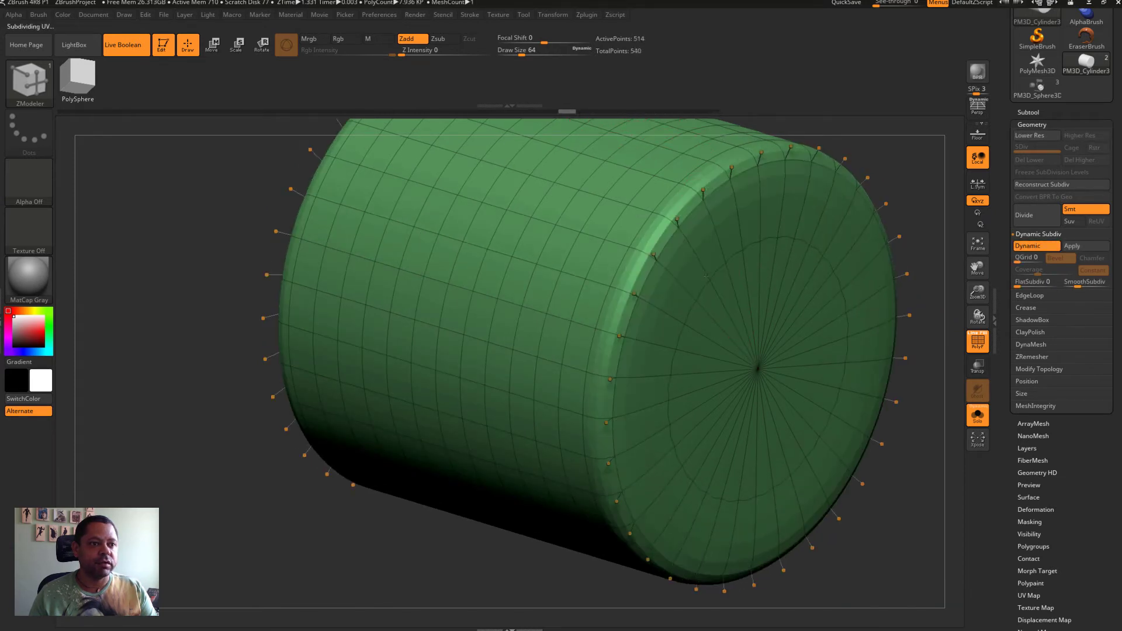
pyautogui.moveTo(626, 195)
pyautogui.mouseDown()
pyautogui.moveTo(609, 185)
pyautogui.moveTo(621, 198)
pyautogui.mouseUp()
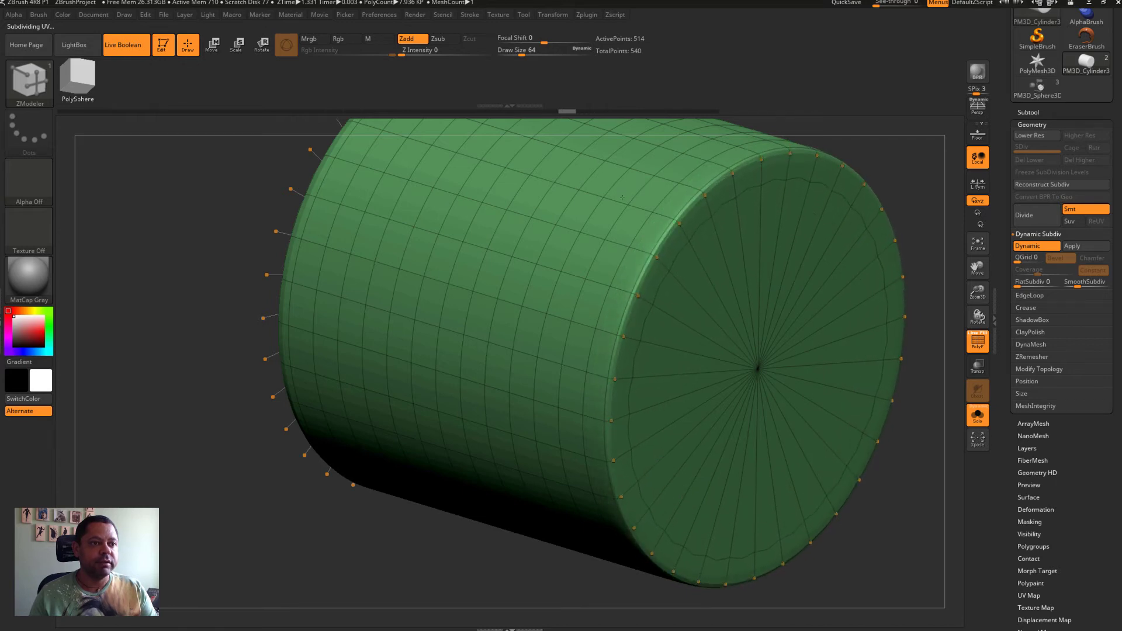
pyautogui.click(636, 249)
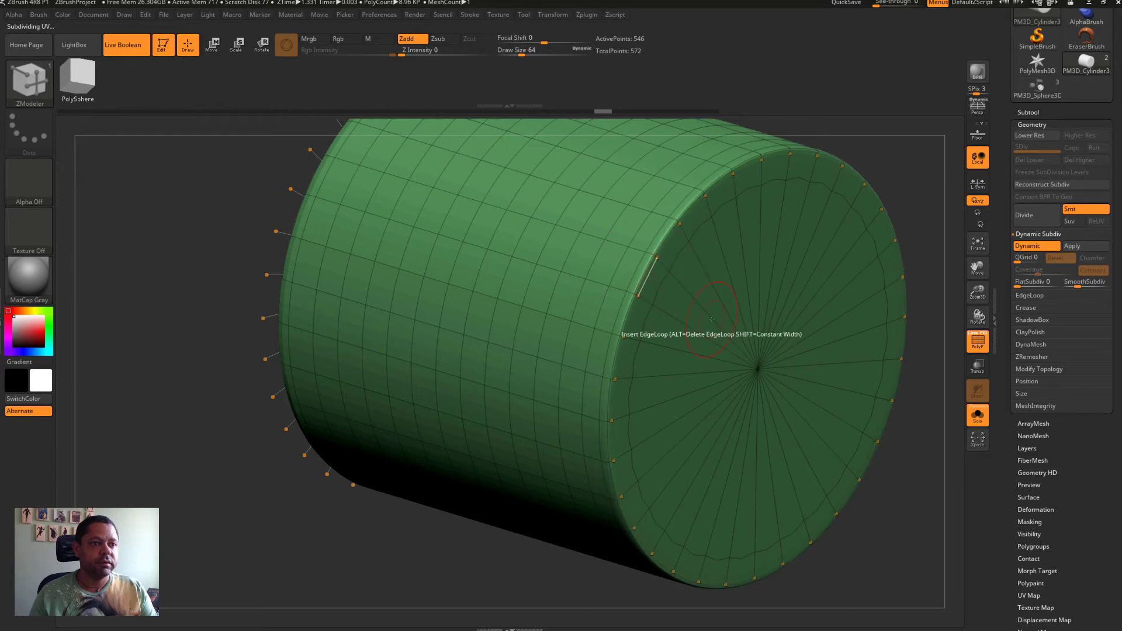
pyautogui.click(681, 291)
pyautogui.moveTo(696, 296); pyautogui.dragTo(675, 280)
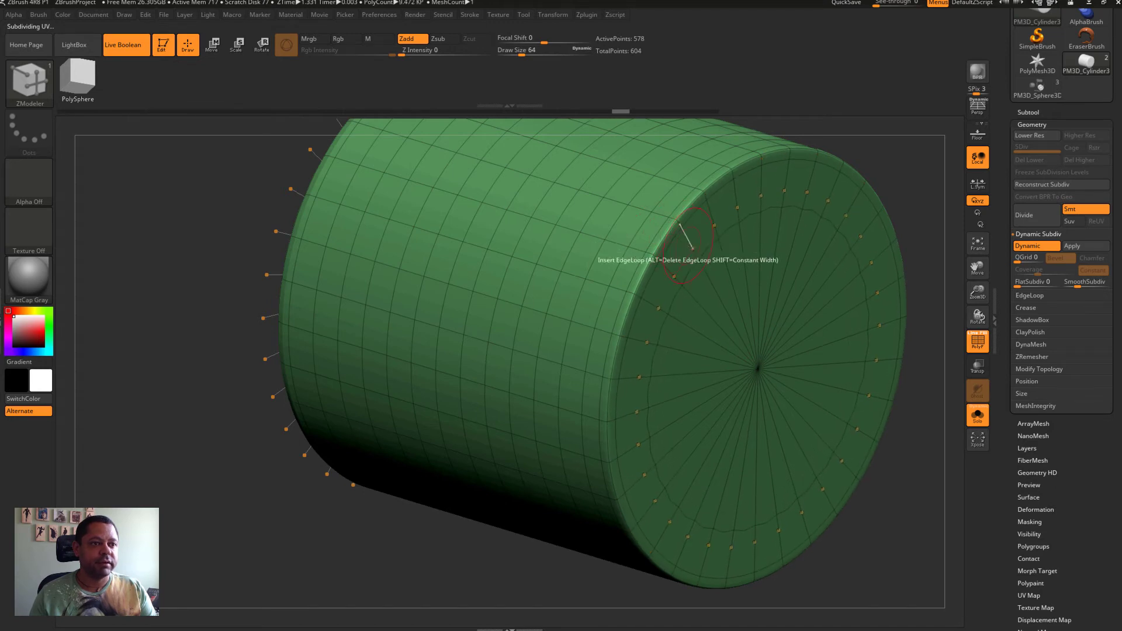
pyautogui.click(977, 341)
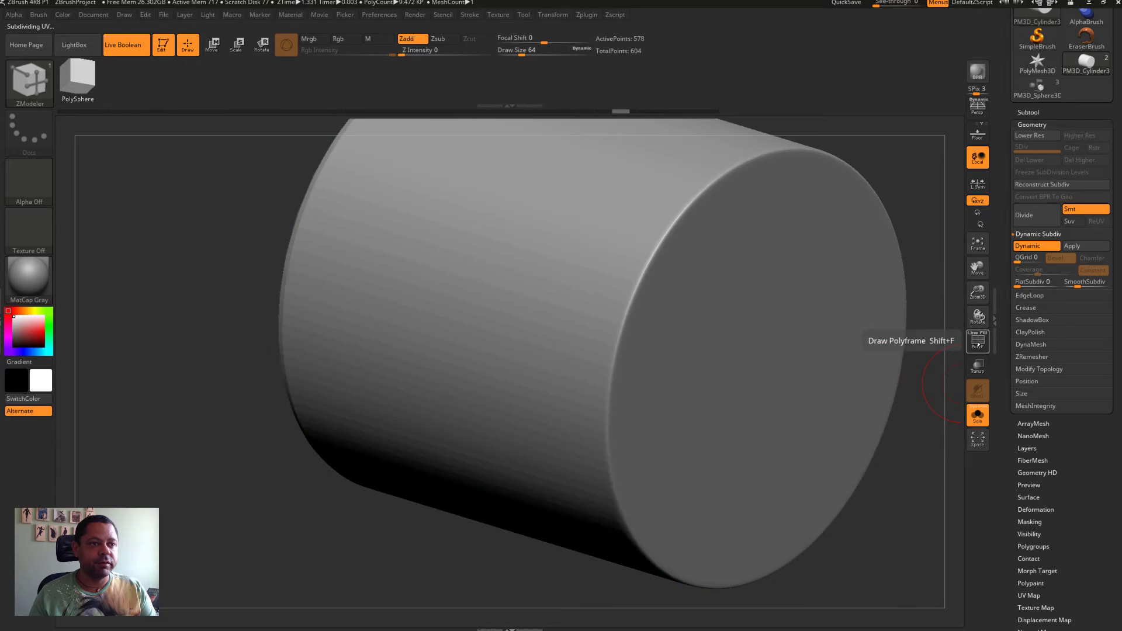
# Add a rim loop and an inner loop to the cylinder's opposite end cap
pyautogui.click(982, 416)
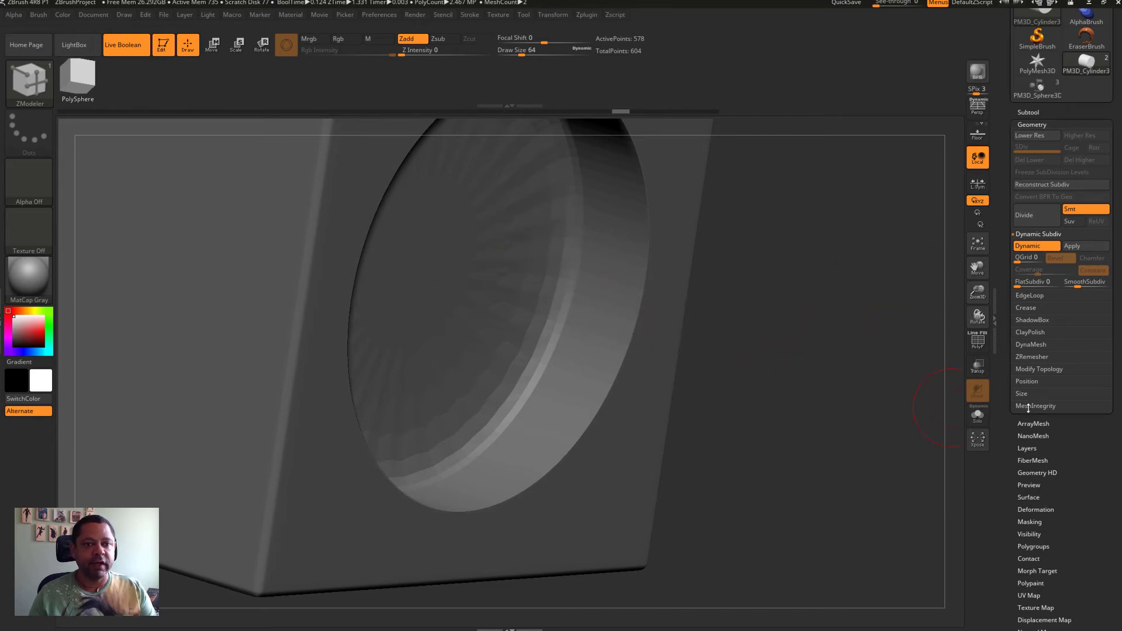
pyautogui.click(977, 415)
pyautogui.moveTo(933, 340)
pyautogui.mouseDown()
pyautogui.moveTo(789, 288)
pyautogui.moveTo(958, 394)
pyautogui.mouseUp()
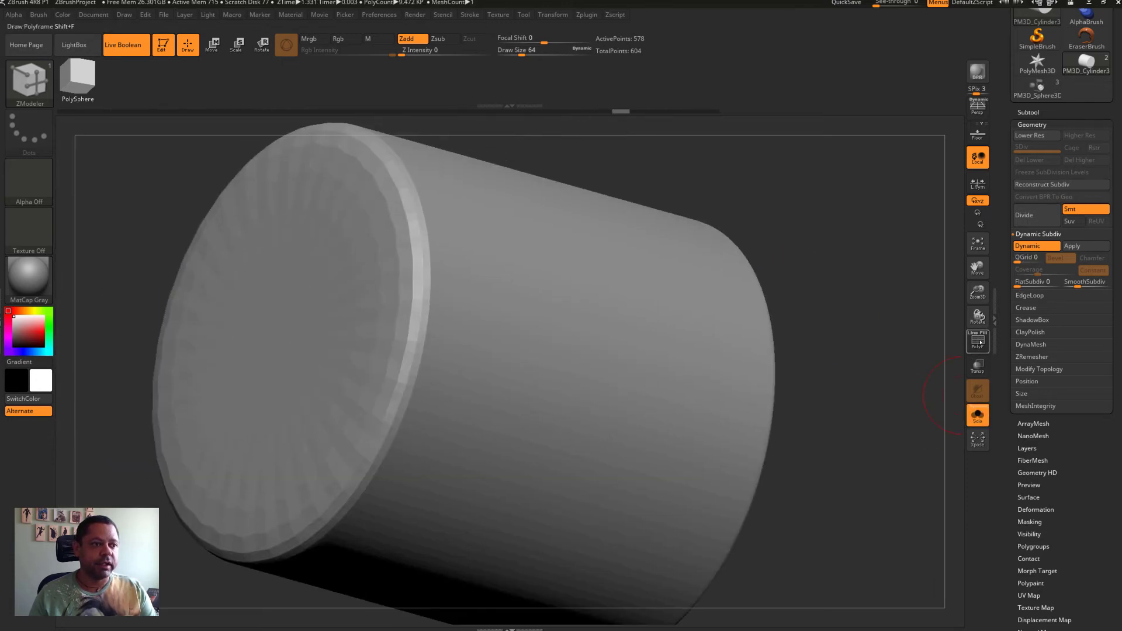
pyautogui.click(977, 340)
pyautogui.click(274, 337)
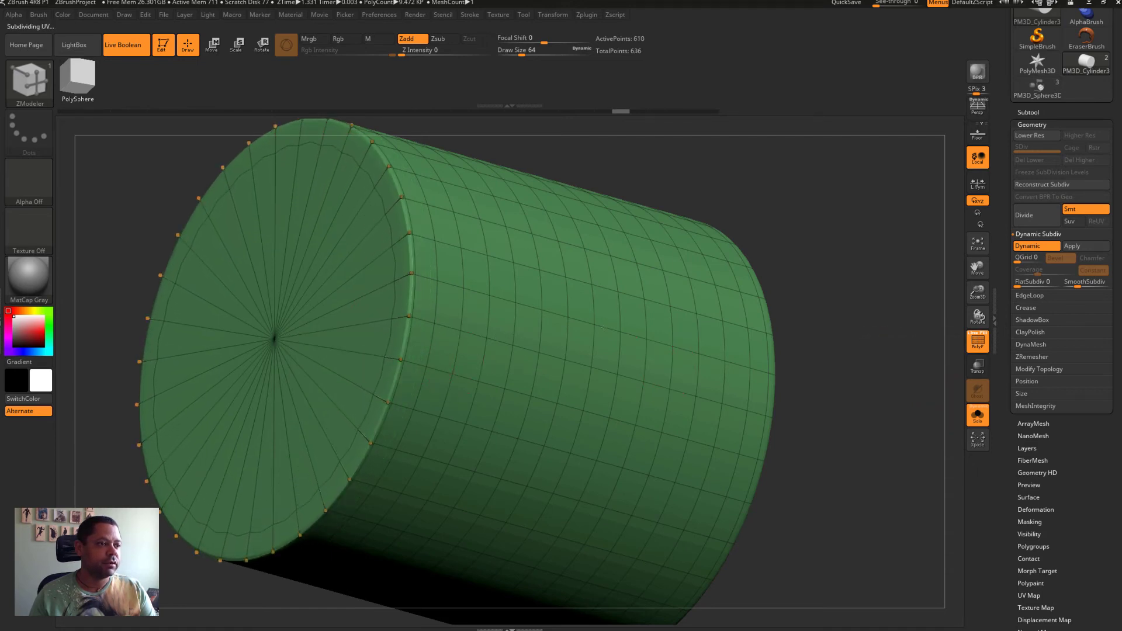
pyautogui.click(423, 329)
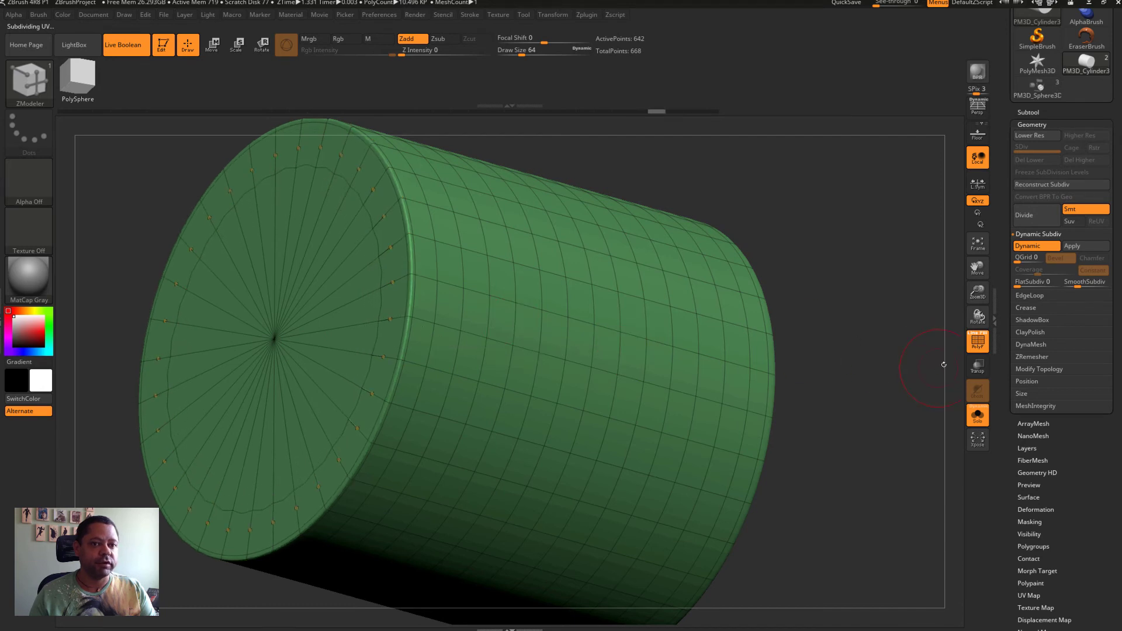
# Turn off PolyF and Solo and orbit to view the cube's tightened hole
pyautogui.click(978, 342)
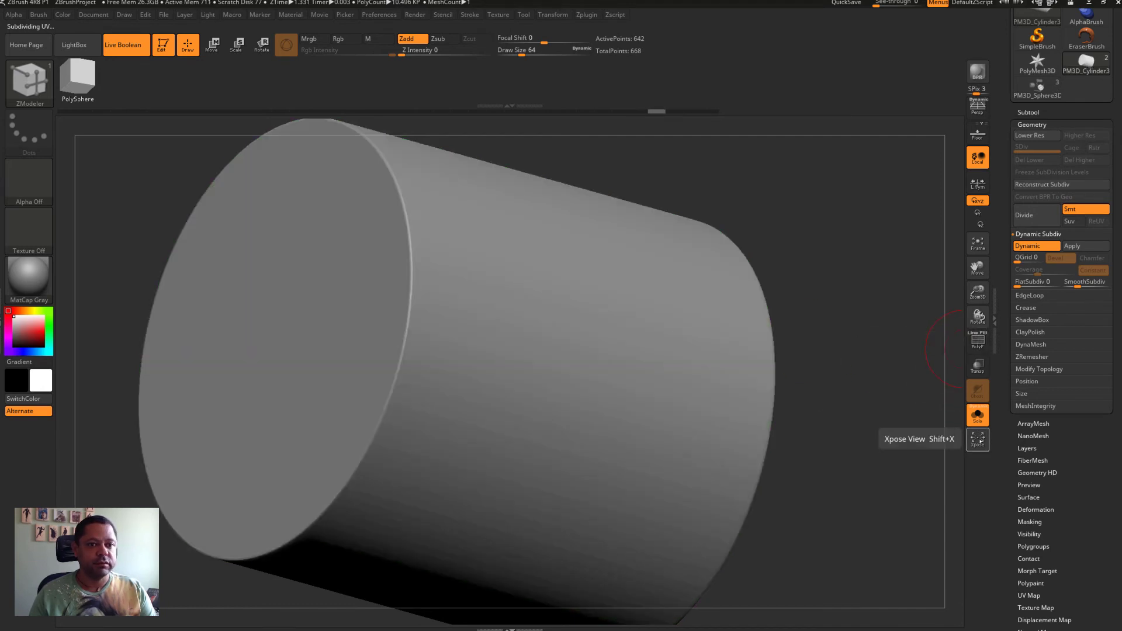
pyautogui.click(978, 414)
pyautogui.moveTo(923, 420)
pyautogui.mouseDown()
pyautogui.moveTo(917, 257)
pyautogui.moveTo(836, 313)
pyautogui.mouseUp()
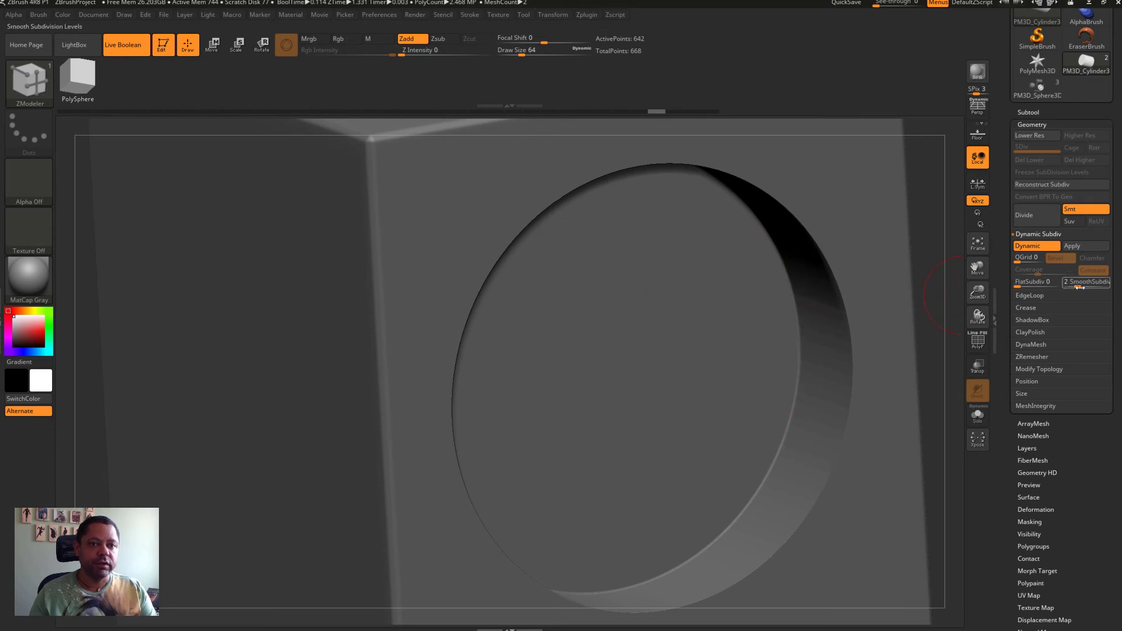
# Raise the cutter cylinder's Dynamic Subdiv SmoothSubdiv slider from 2 to 4
pyautogui.moveTo(1079, 287); pyautogui.dragTo(1088, 287)
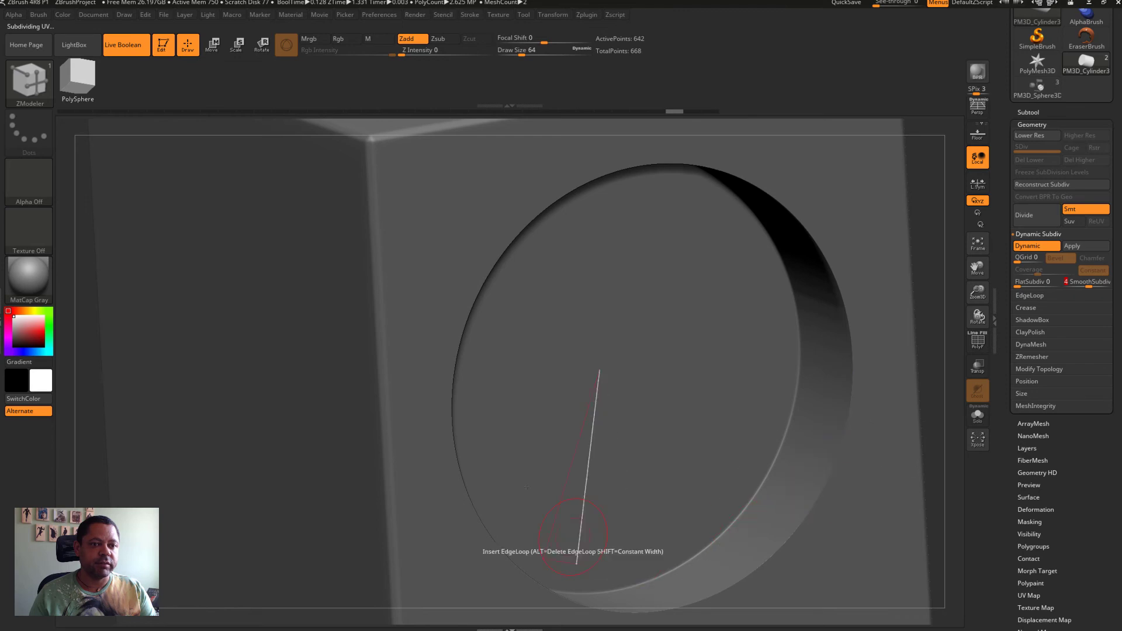